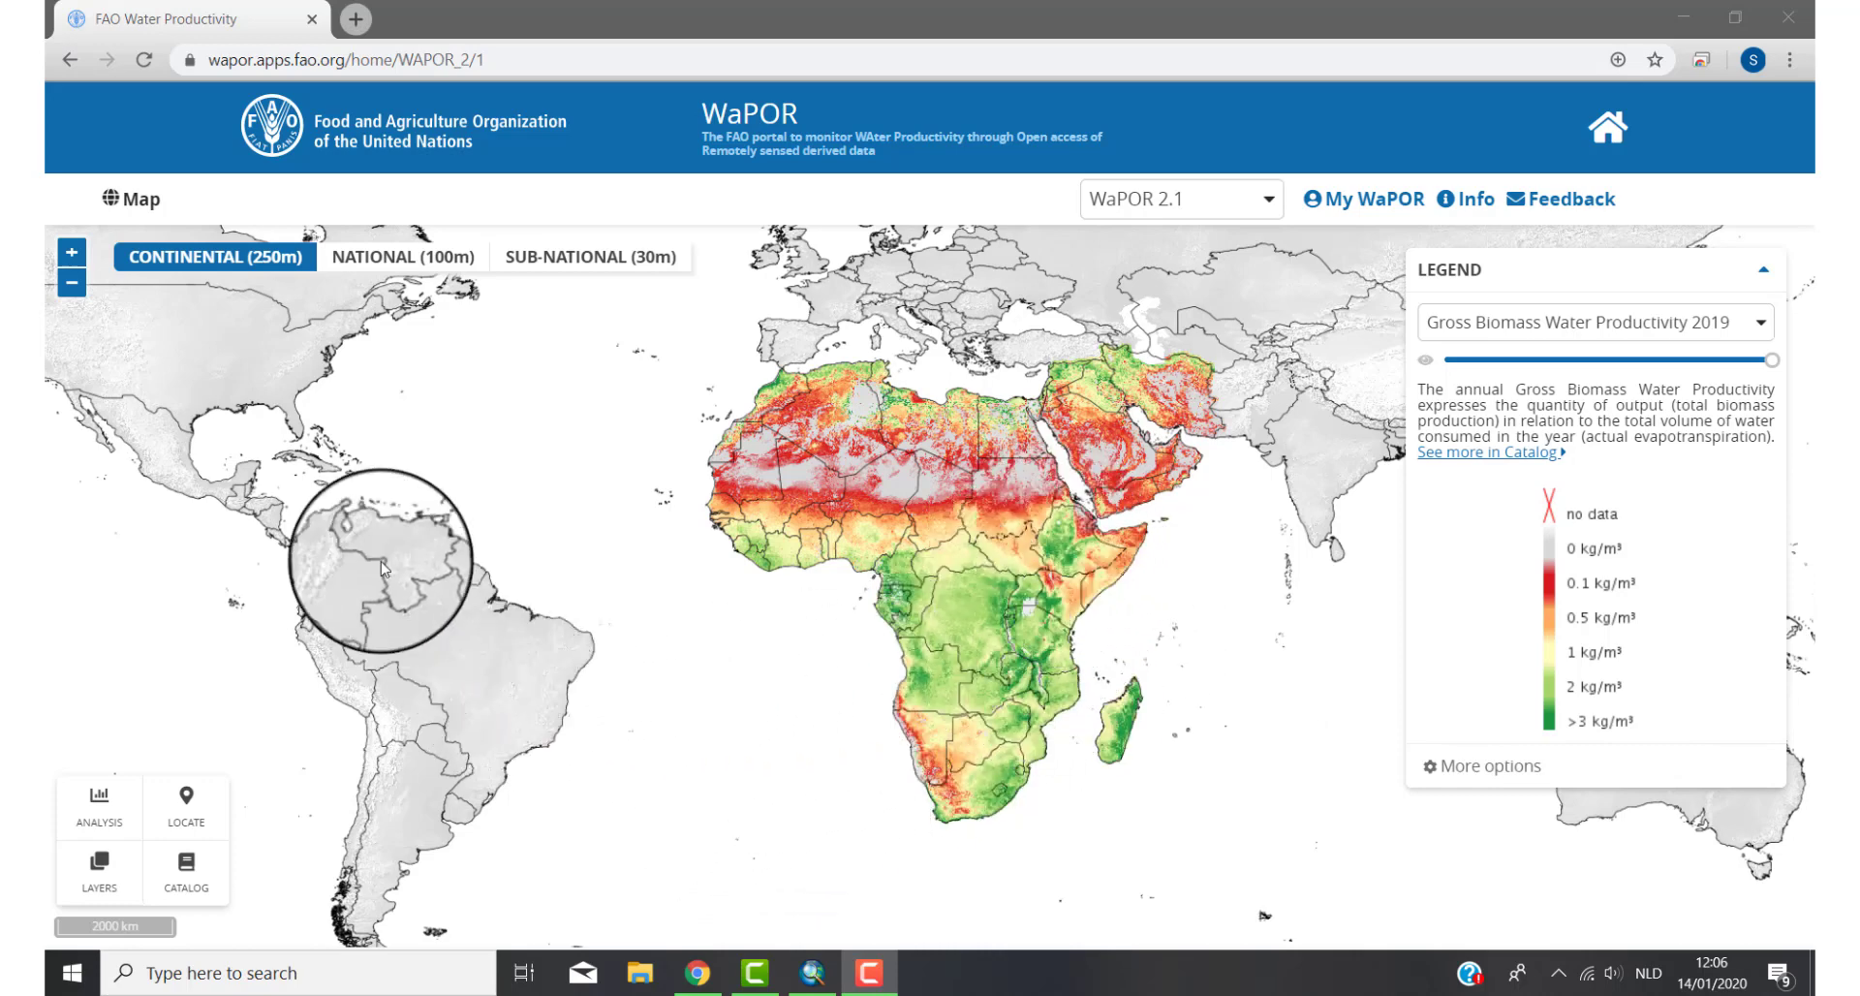
Step: Switch to the sub-national 30 m level and load the Awash, Ethiopia evapotranspiration map
left_click(220, 260)
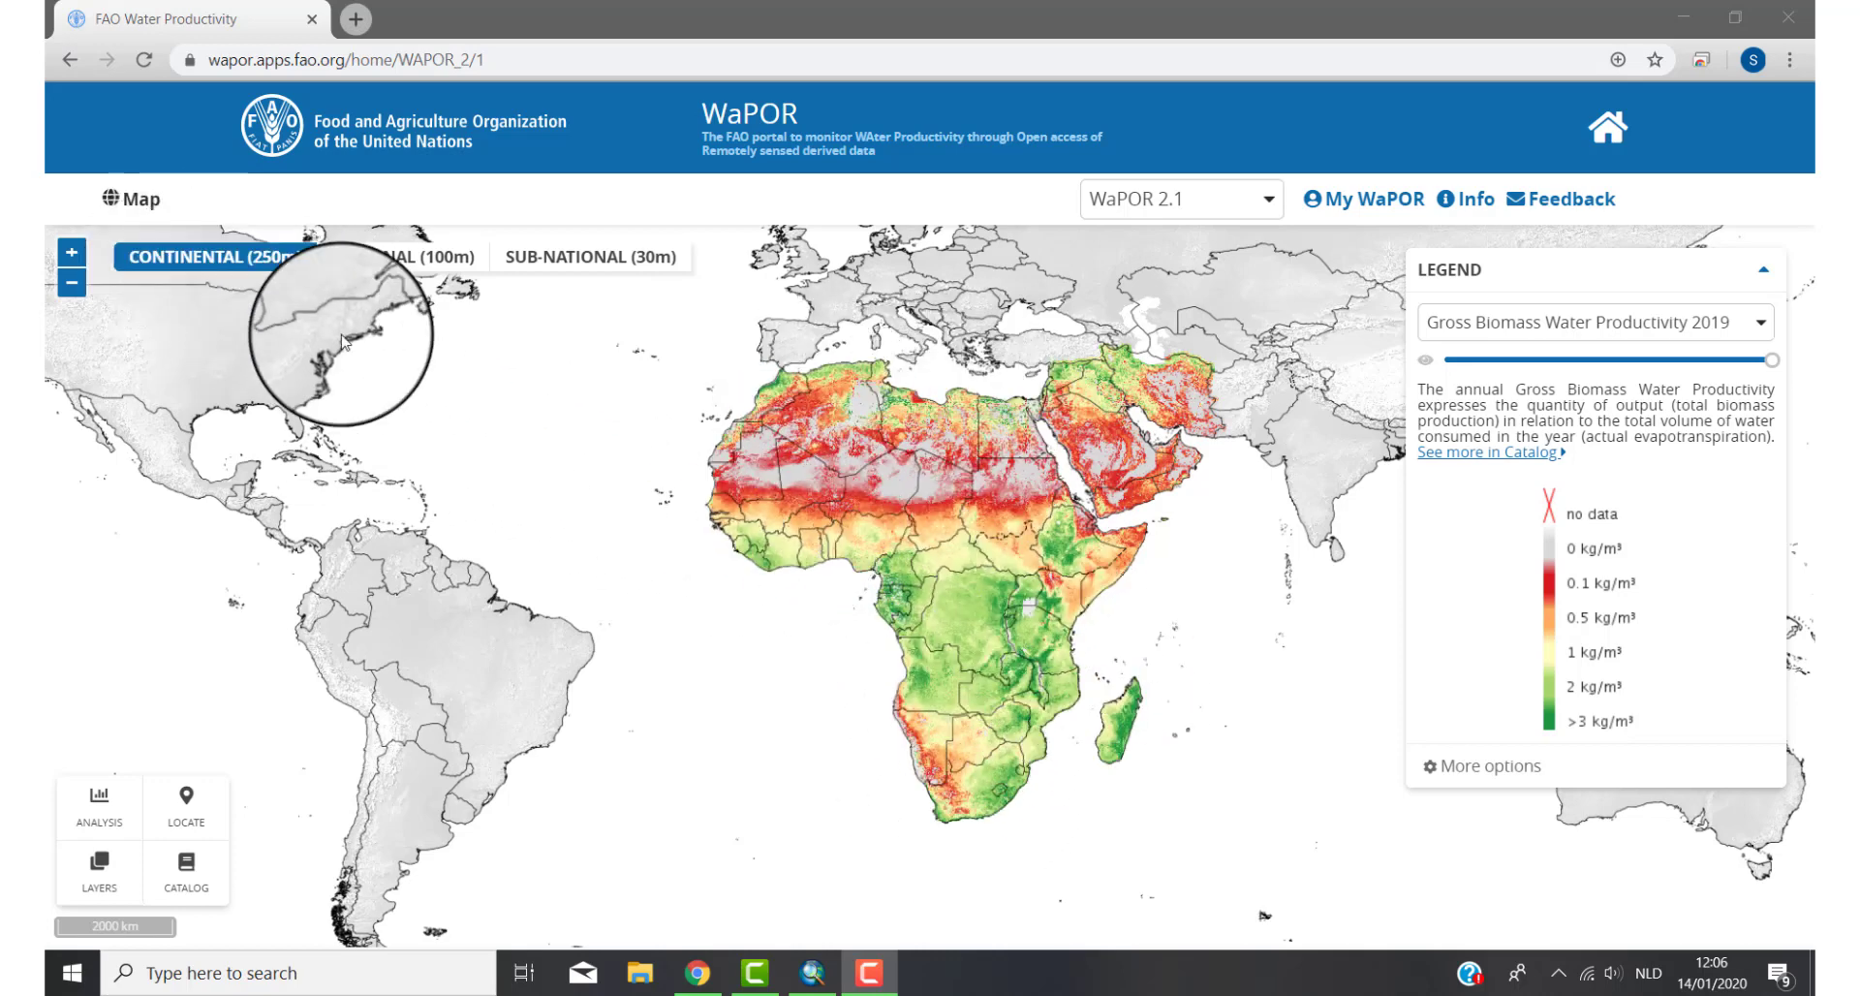
left_click(413, 259)
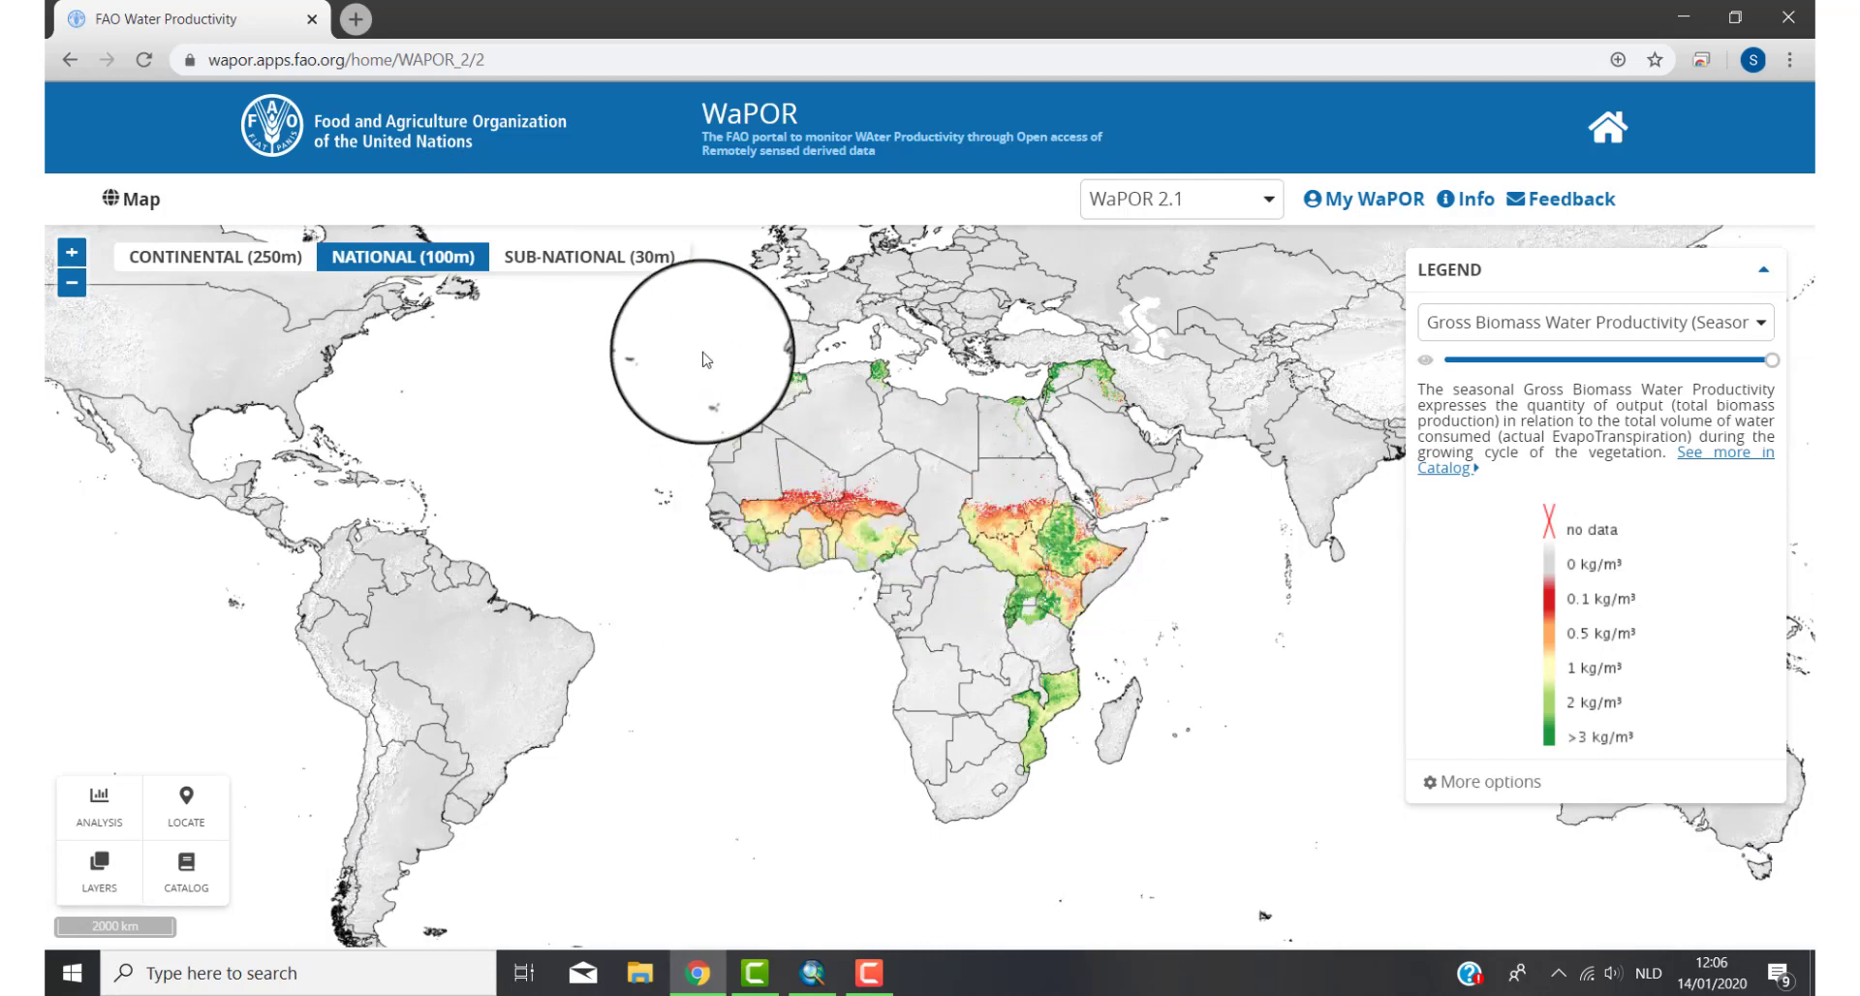
left_click(639, 259)
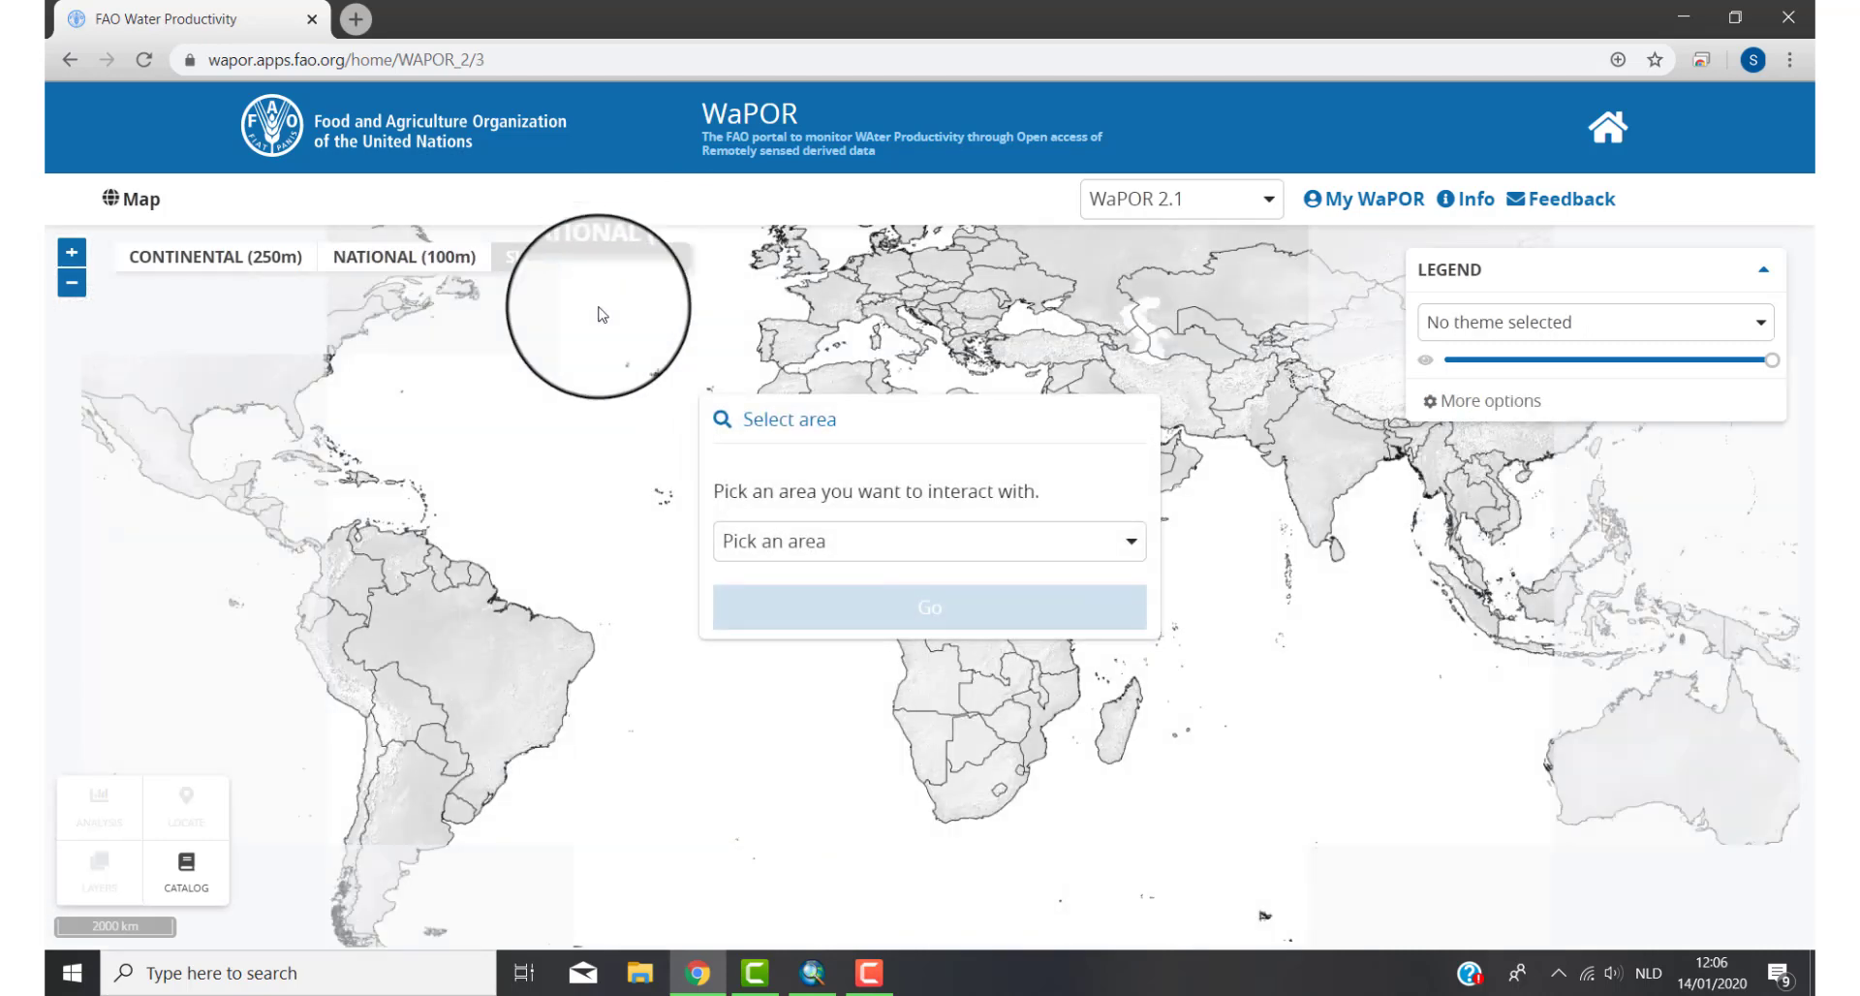
left_click(1132, 550)
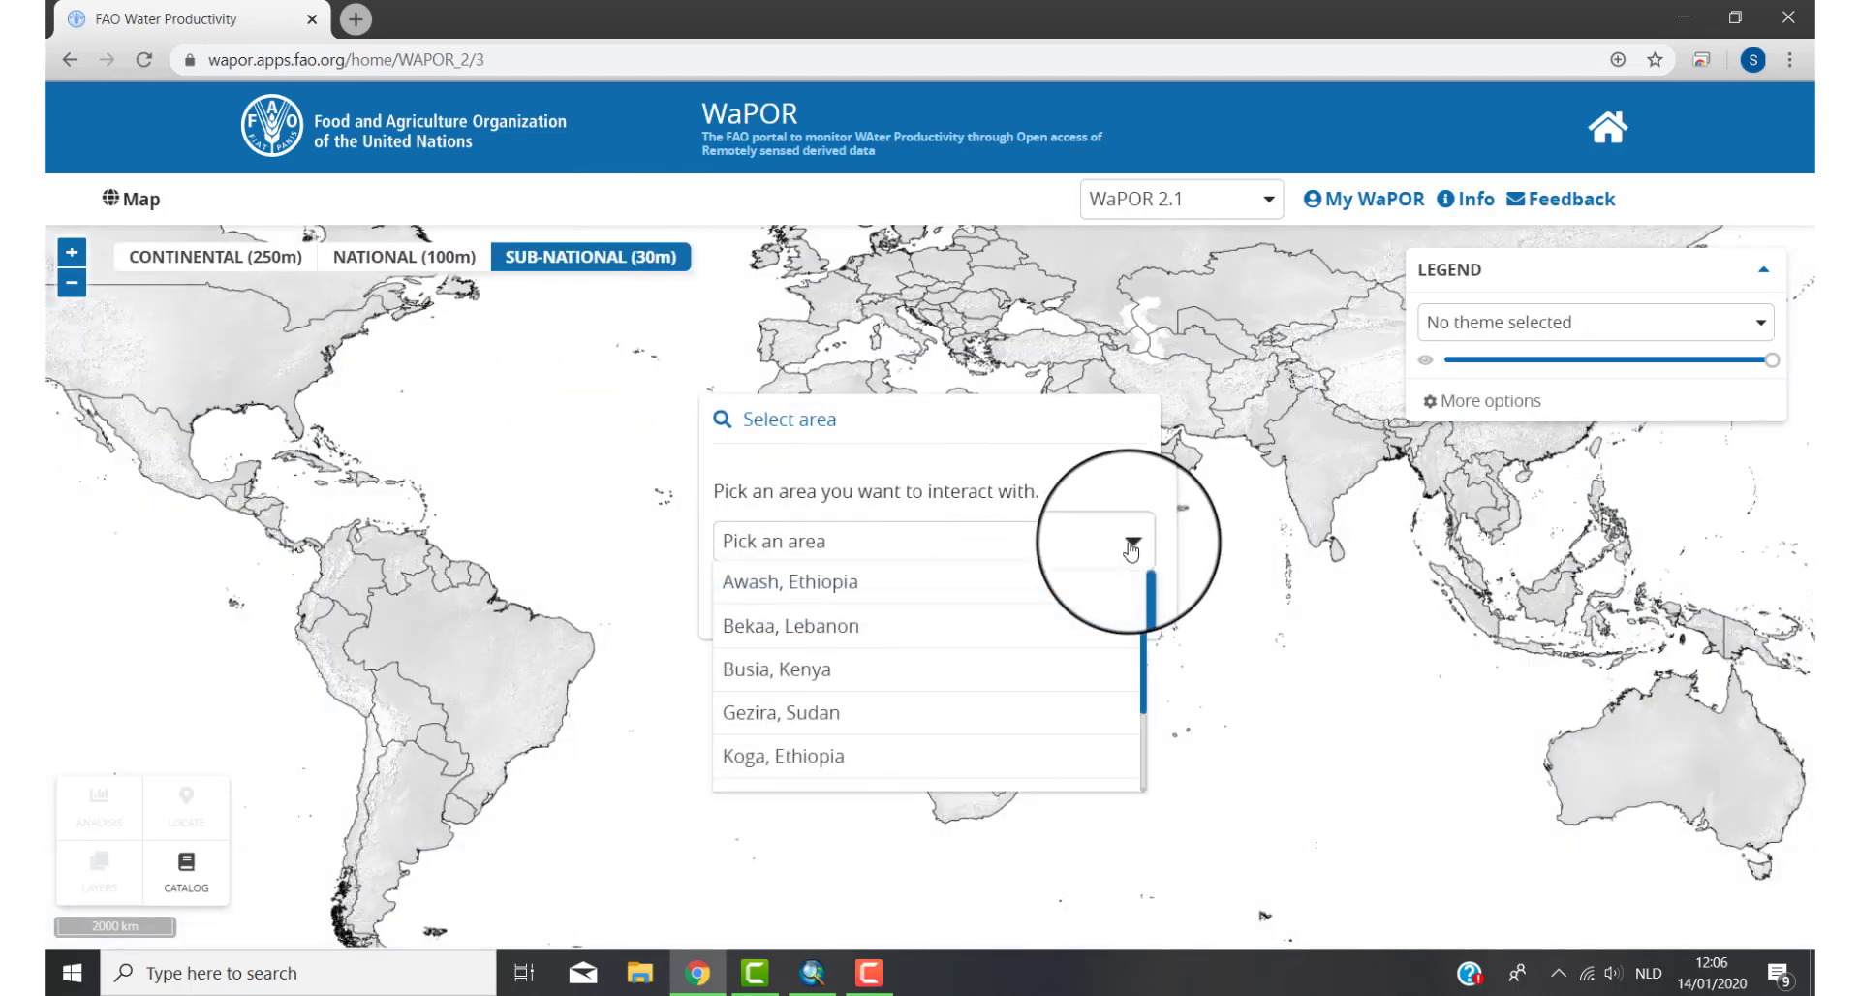
left_click(998, 586)
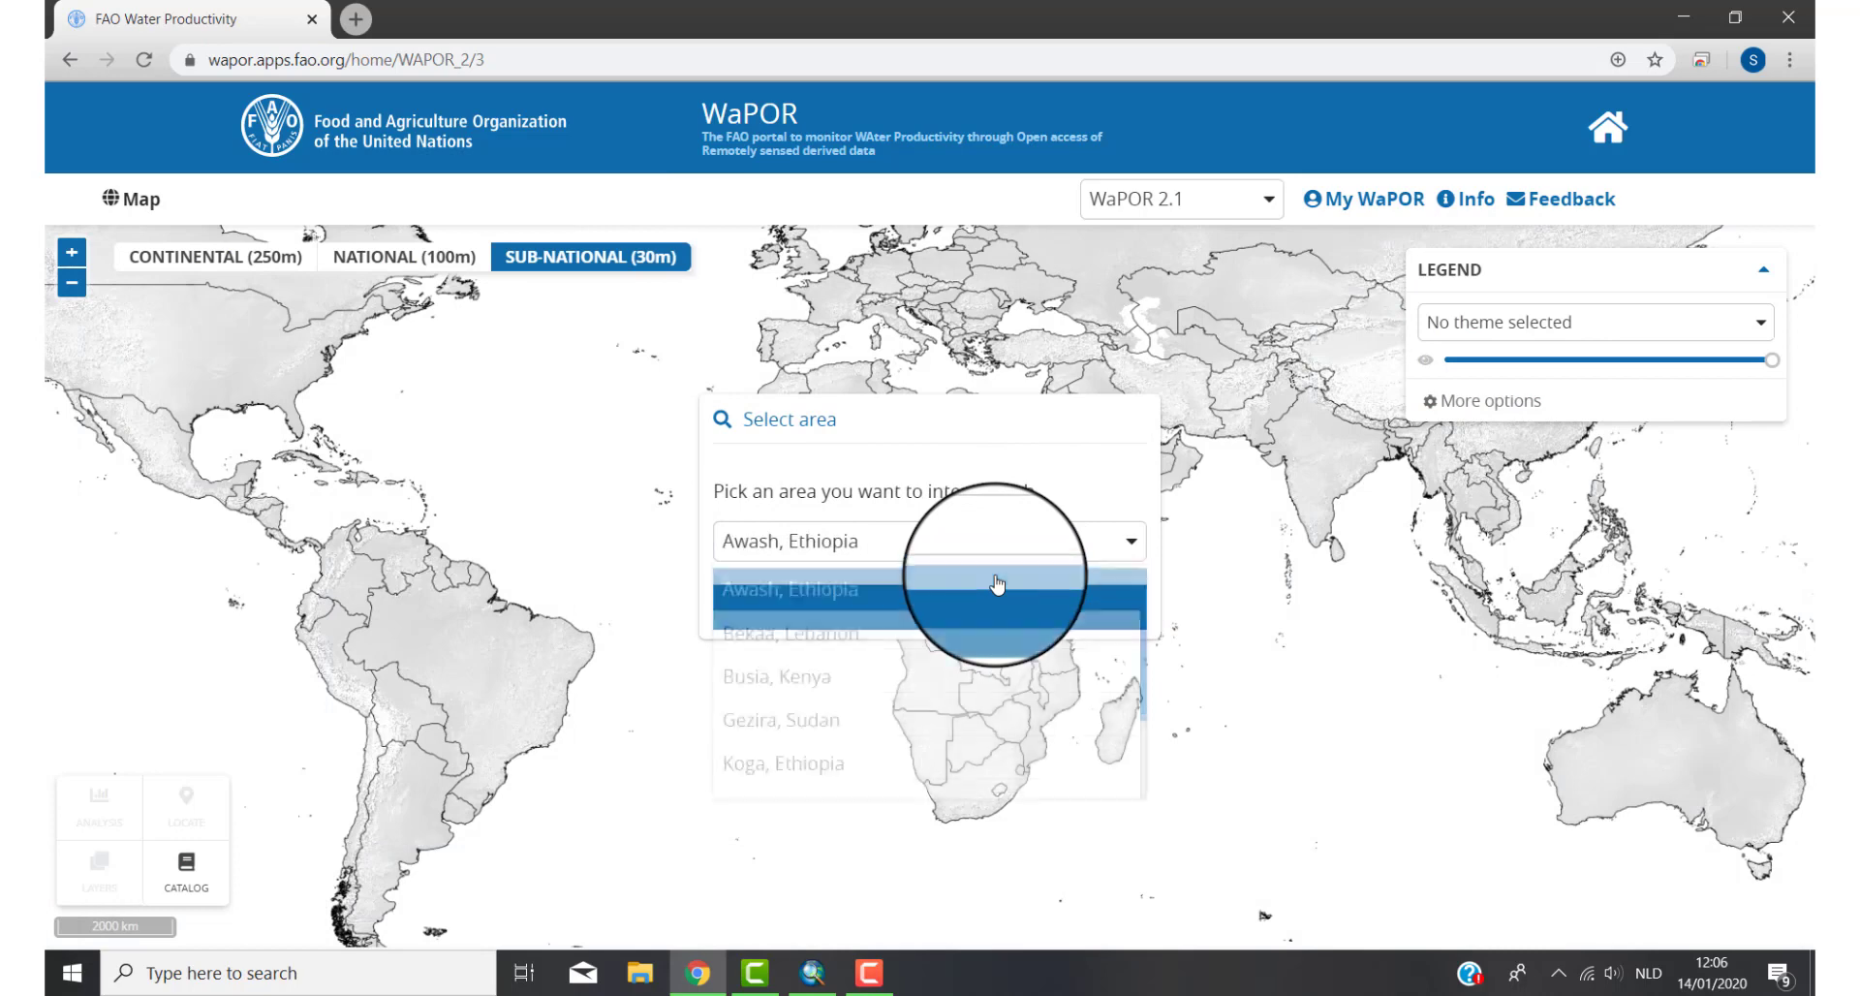
left_click(925, 612)
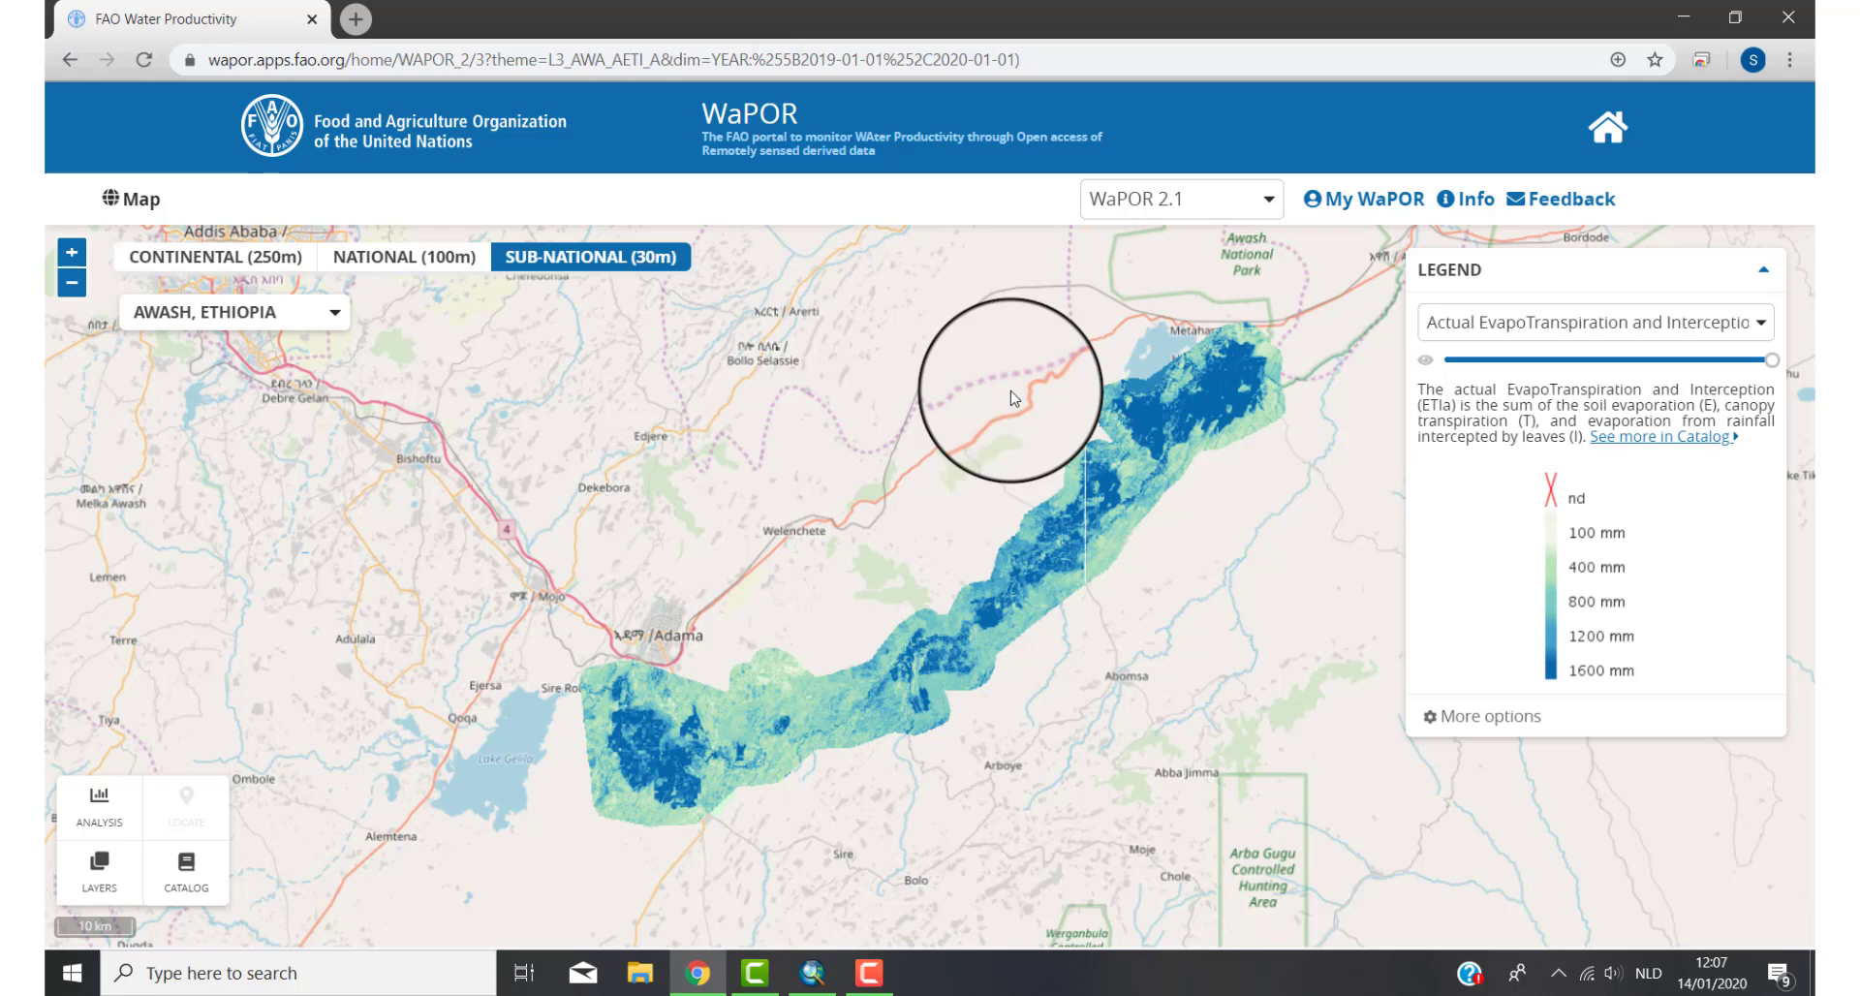
Step: Open the New Analysis dialog and expand its Select Operation list
left_click(89, 805)
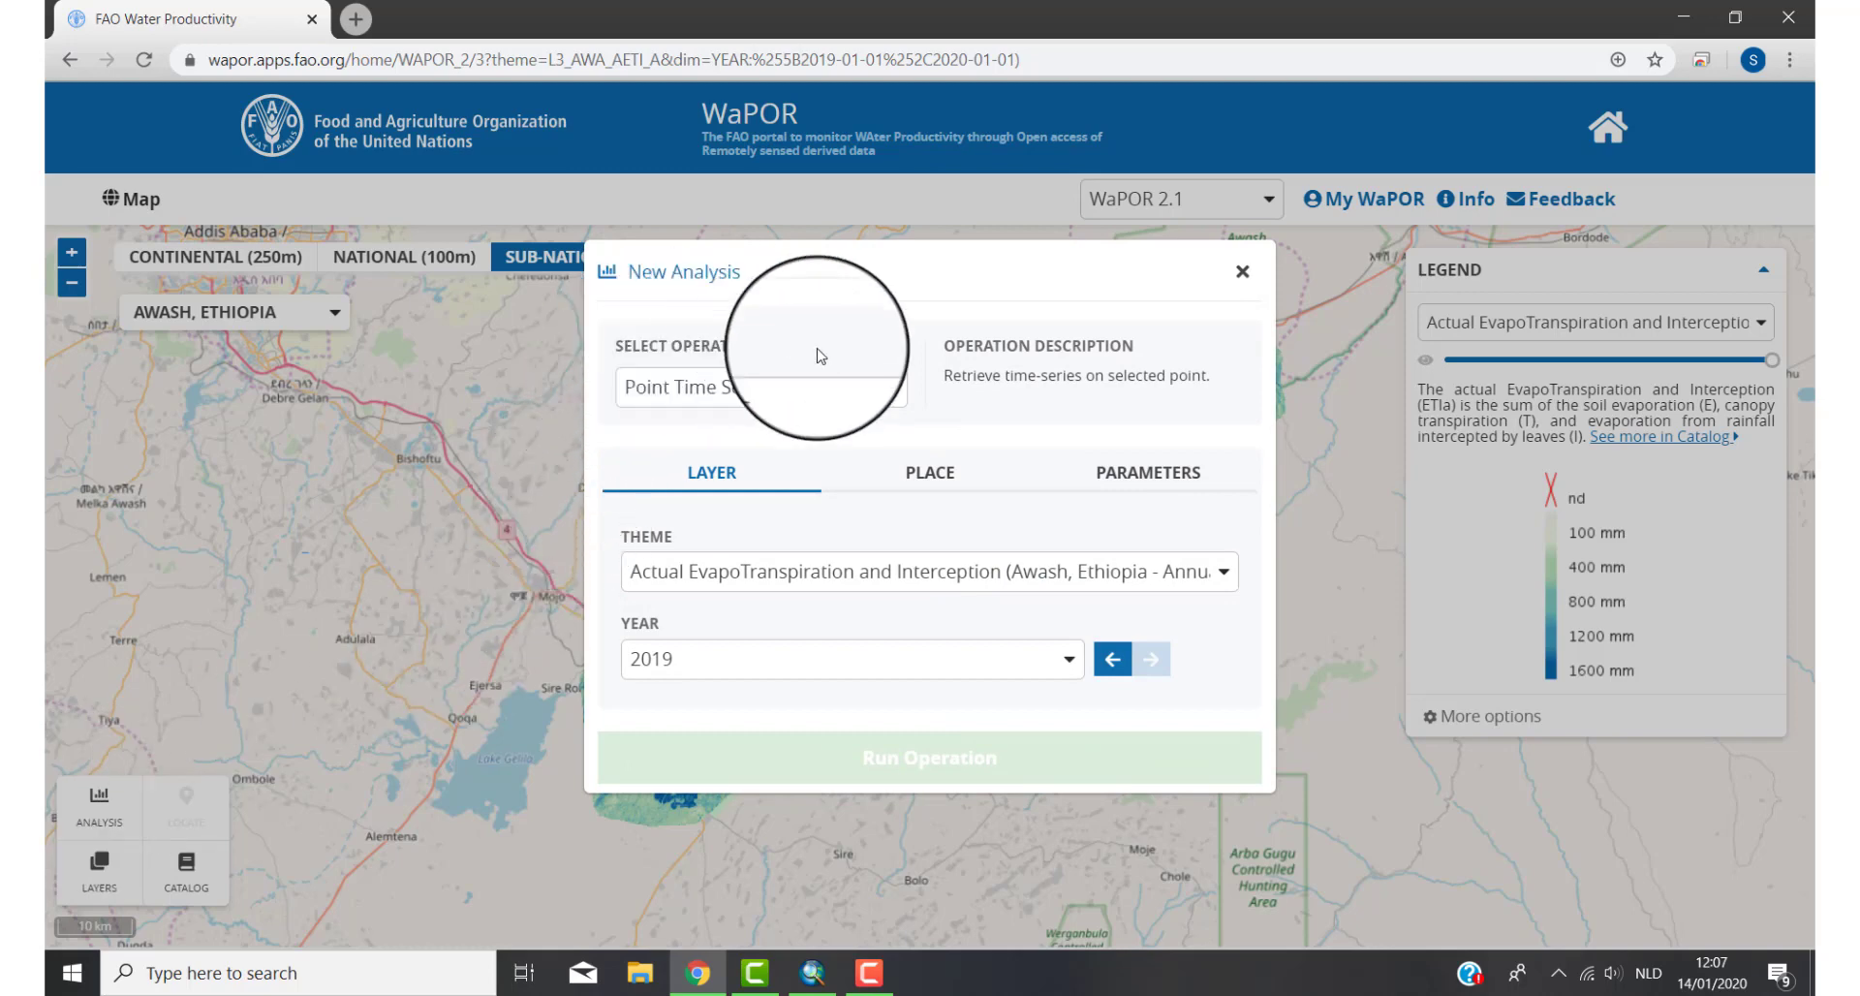
left_click(893, 388)
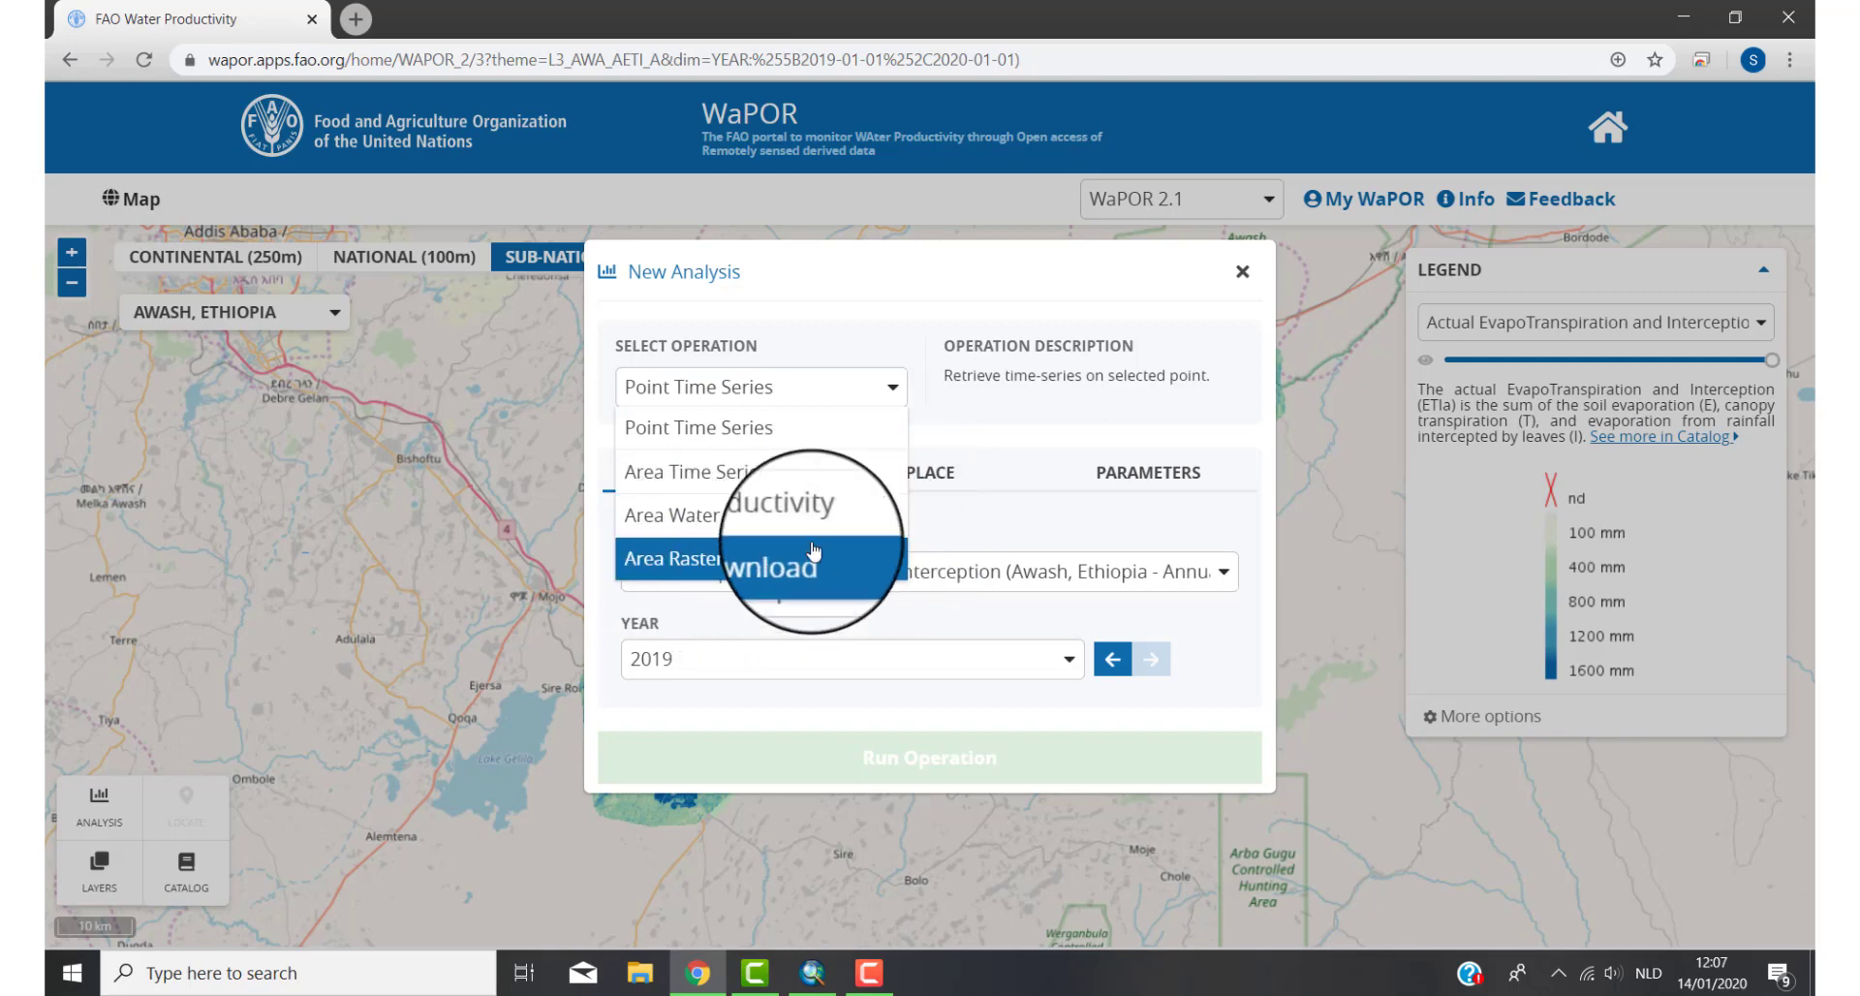
Step: Choose Area Time Series with the Annual Actual EvapoTranspiration and Interception theme
left_click(772, 472)
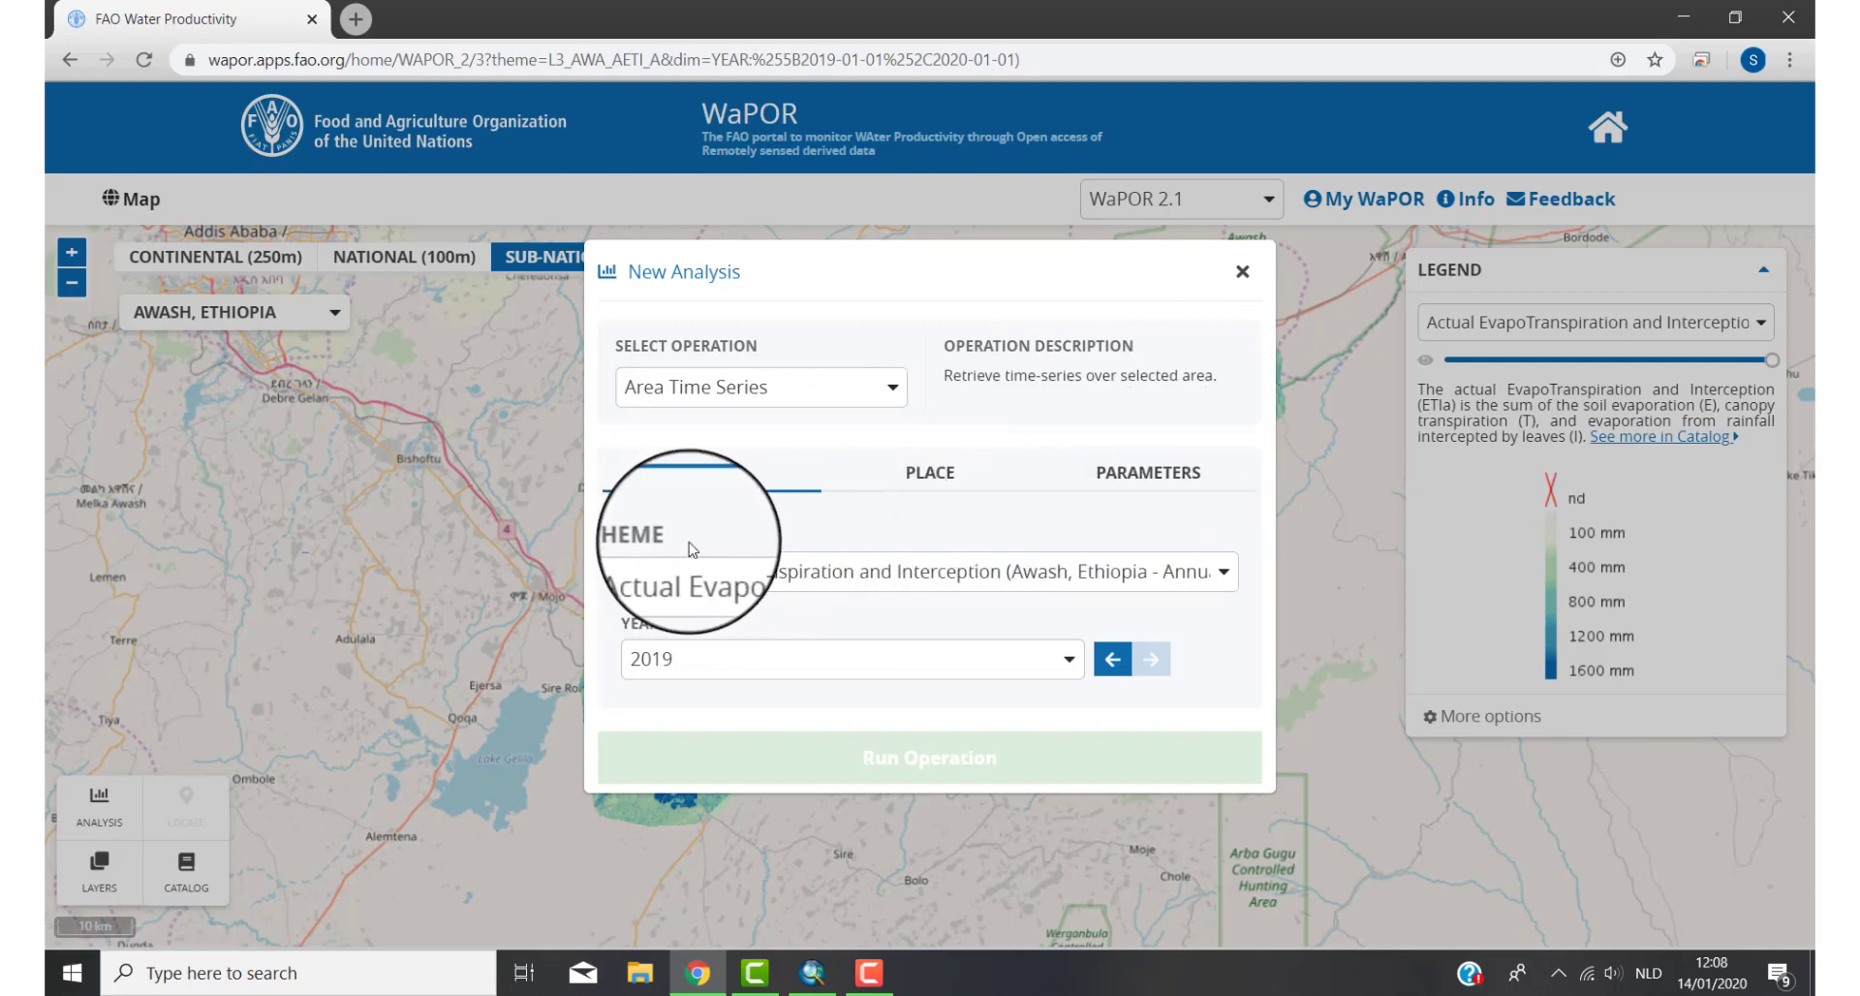
left_click(1224, 573)
scroll(853, 644, "down", 3)
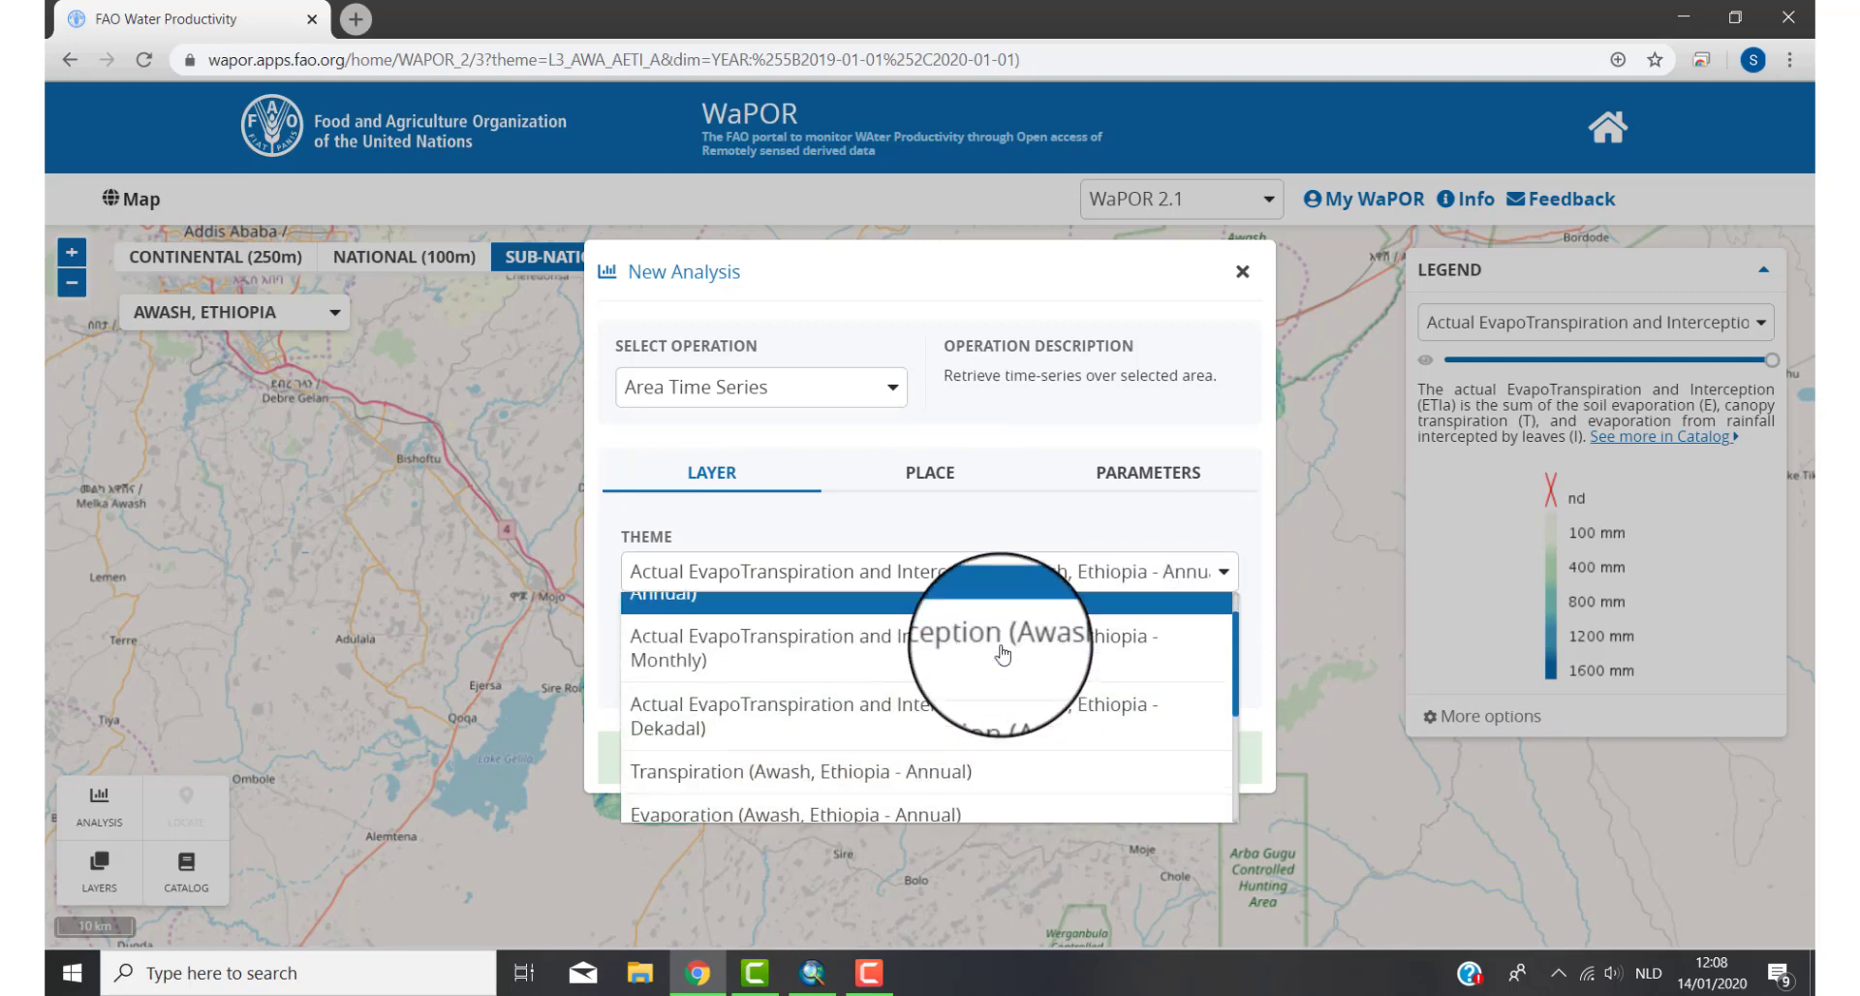
scroll(1050, 676, "up", 5)
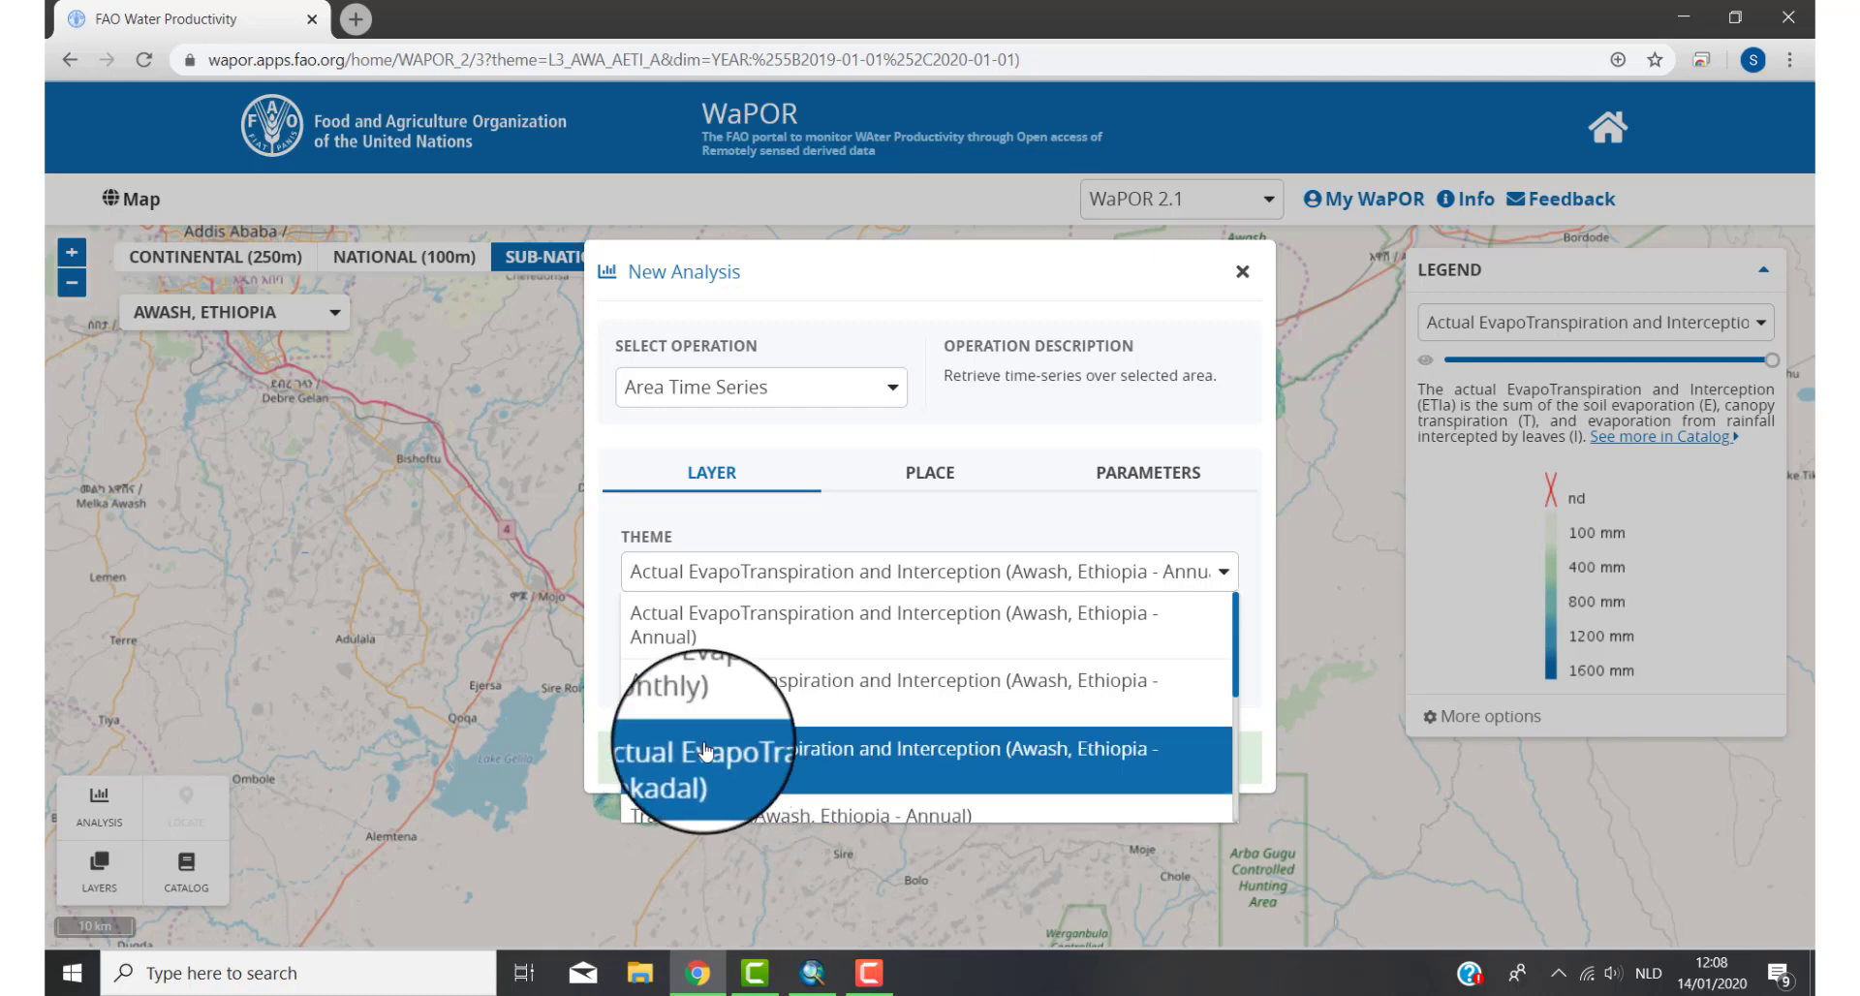
left_click(716, 635)
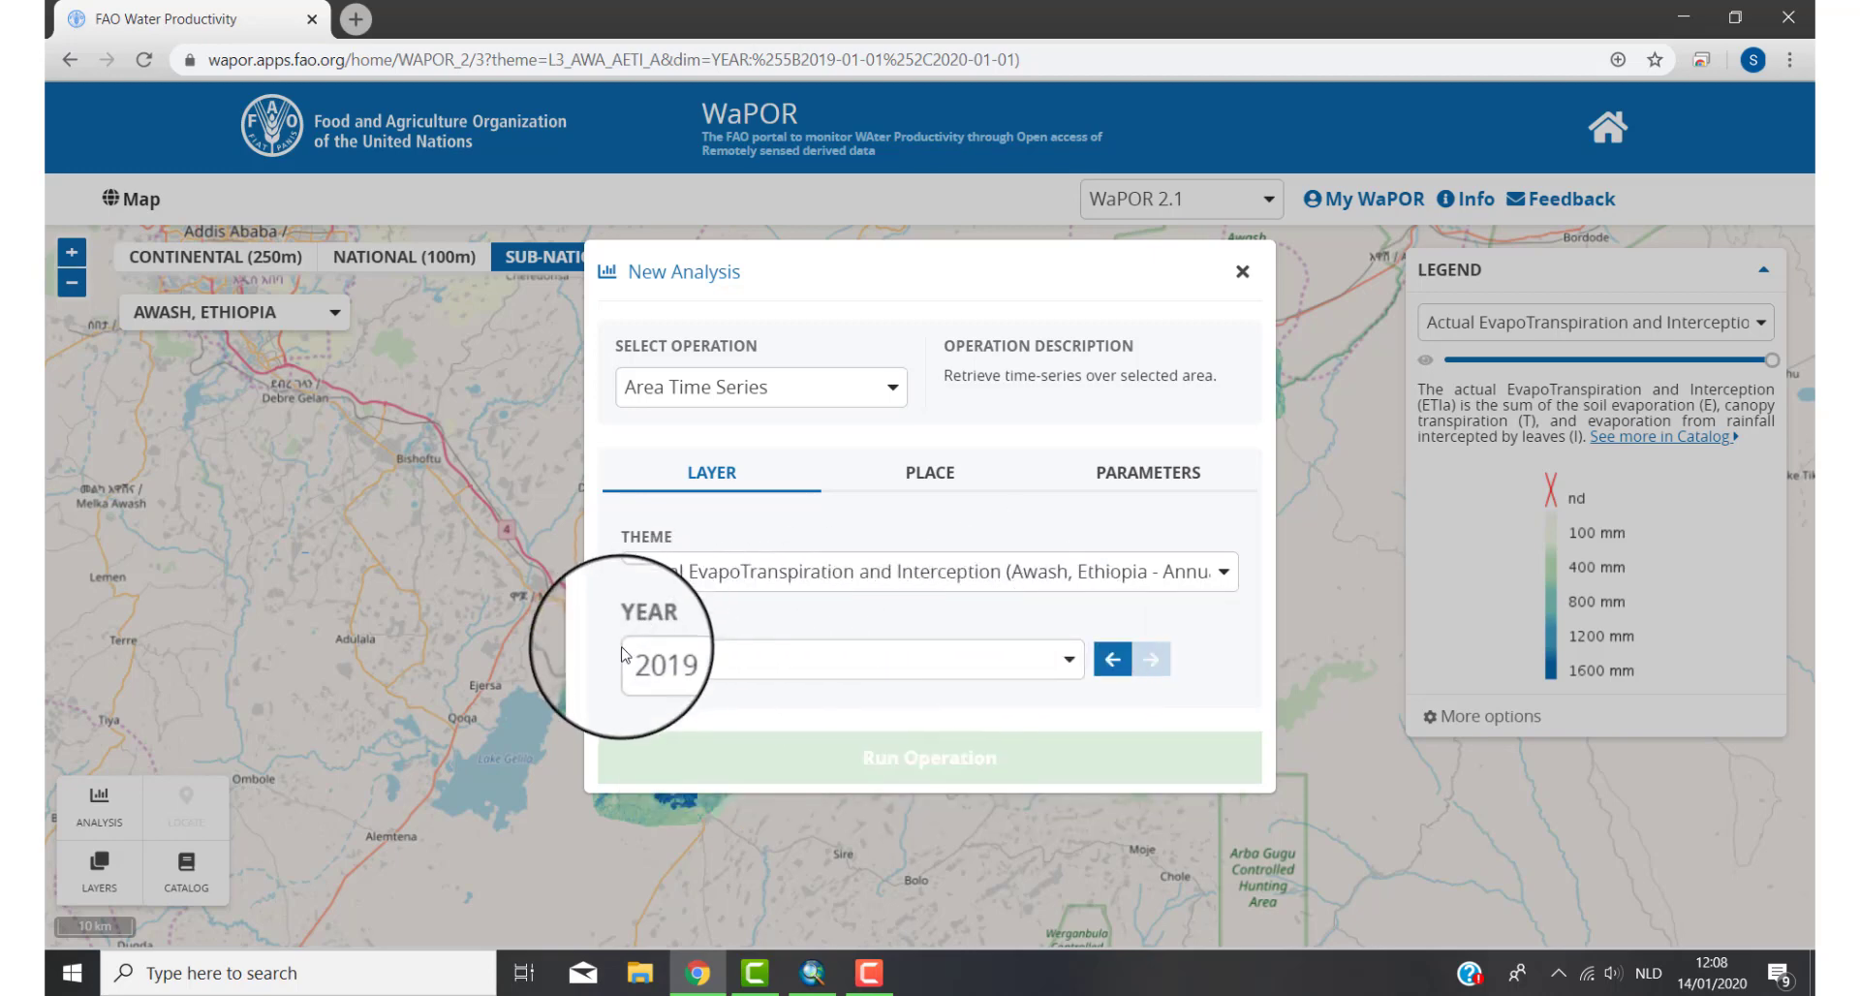
Step: Set the analysis year to 2009
left_click(1069, 659)
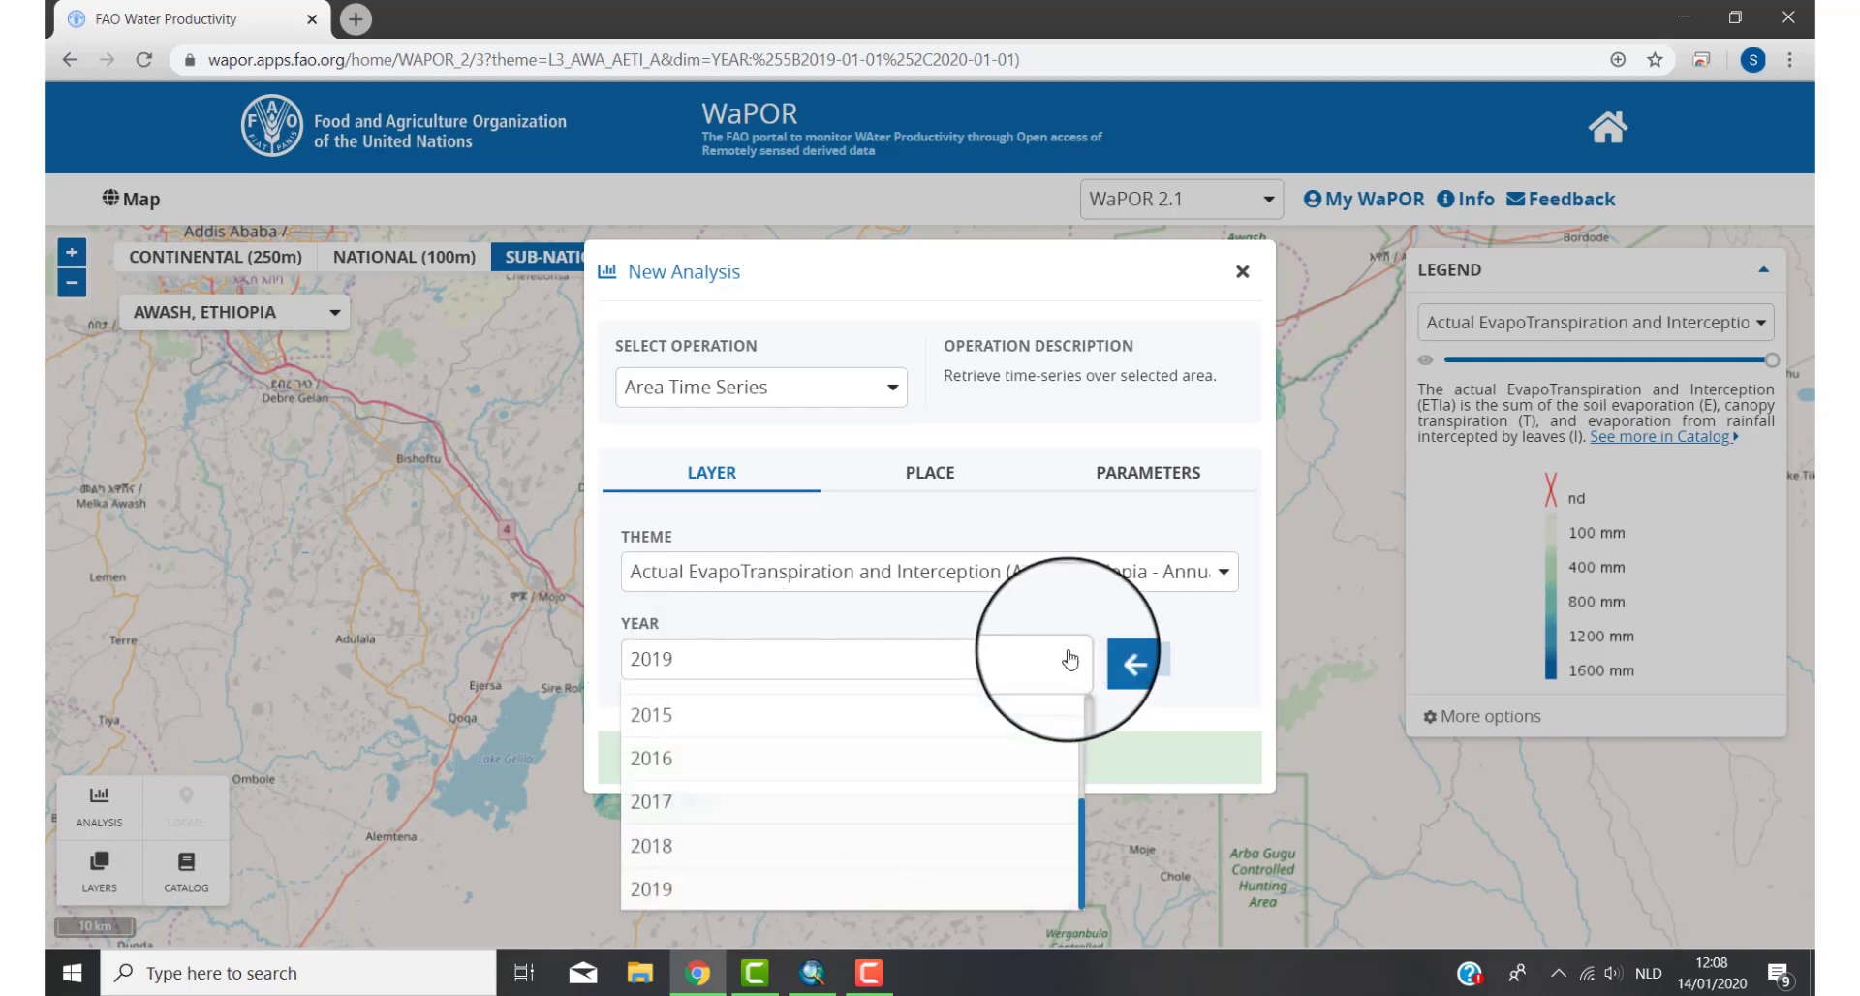
scroll(838, 830, "up", 3)
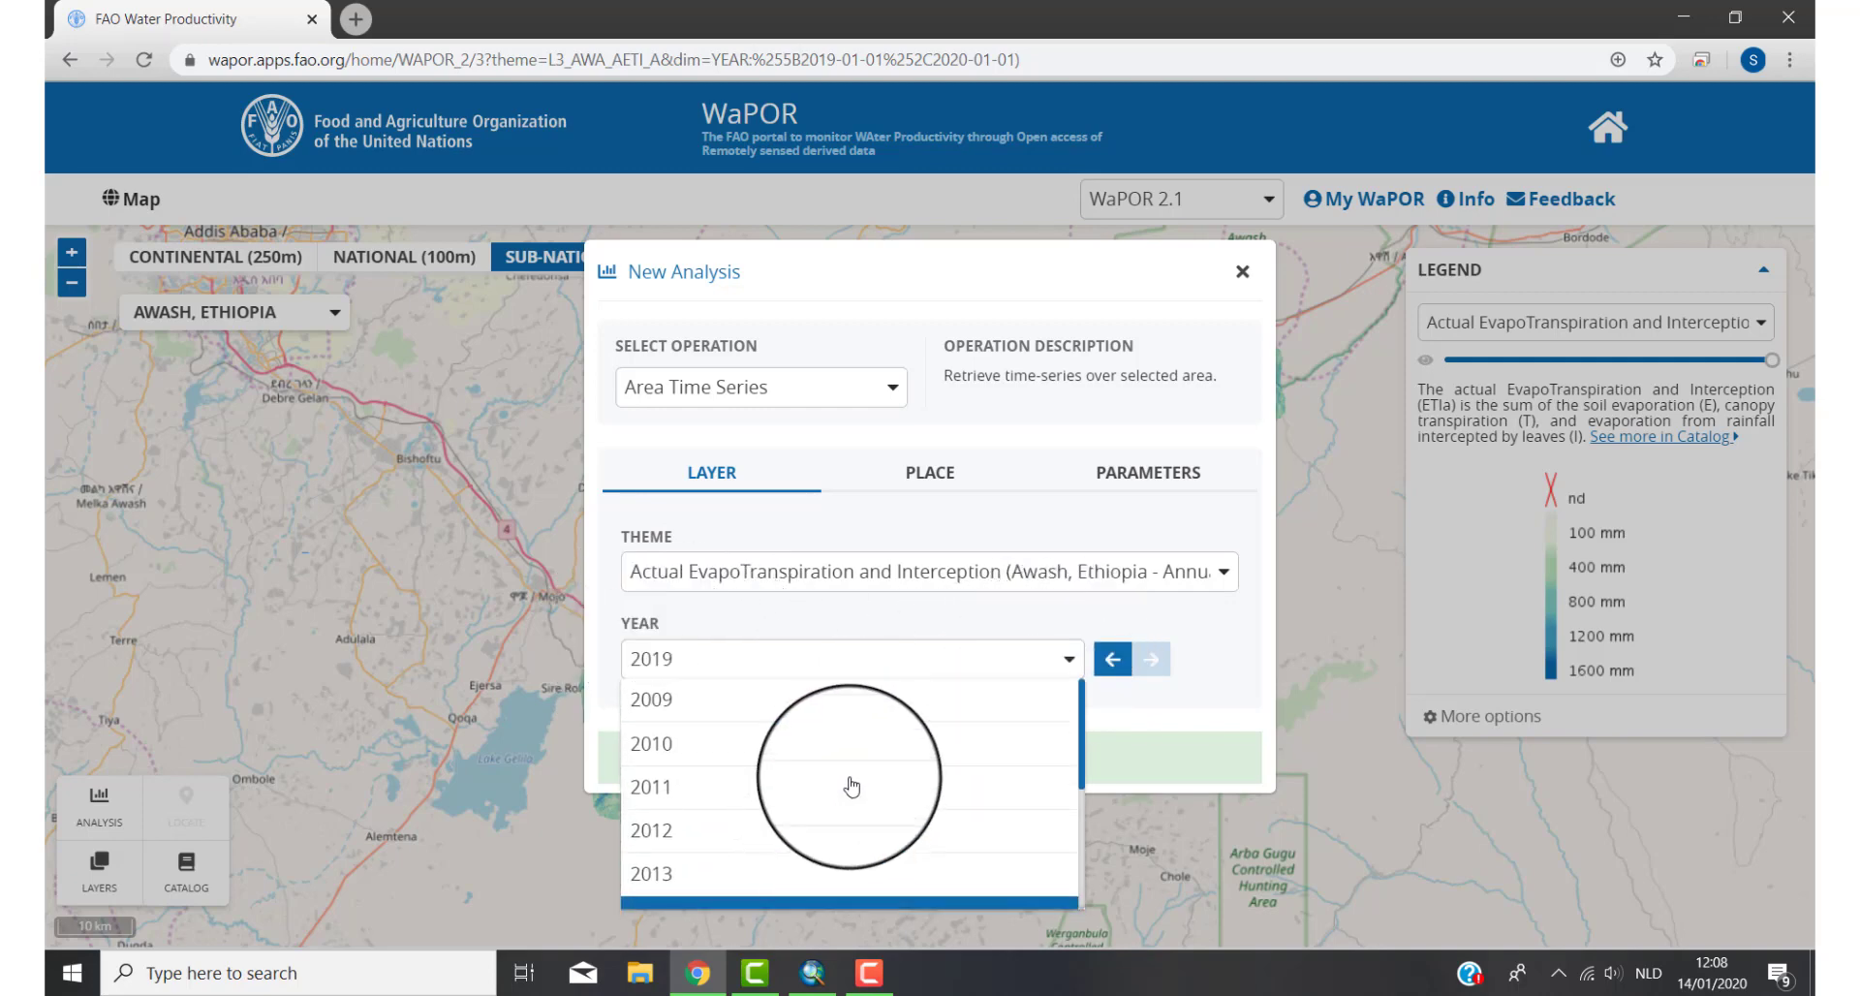
scroll(854, 733, "down", 2)
scroll(852, 740, "up", 2)
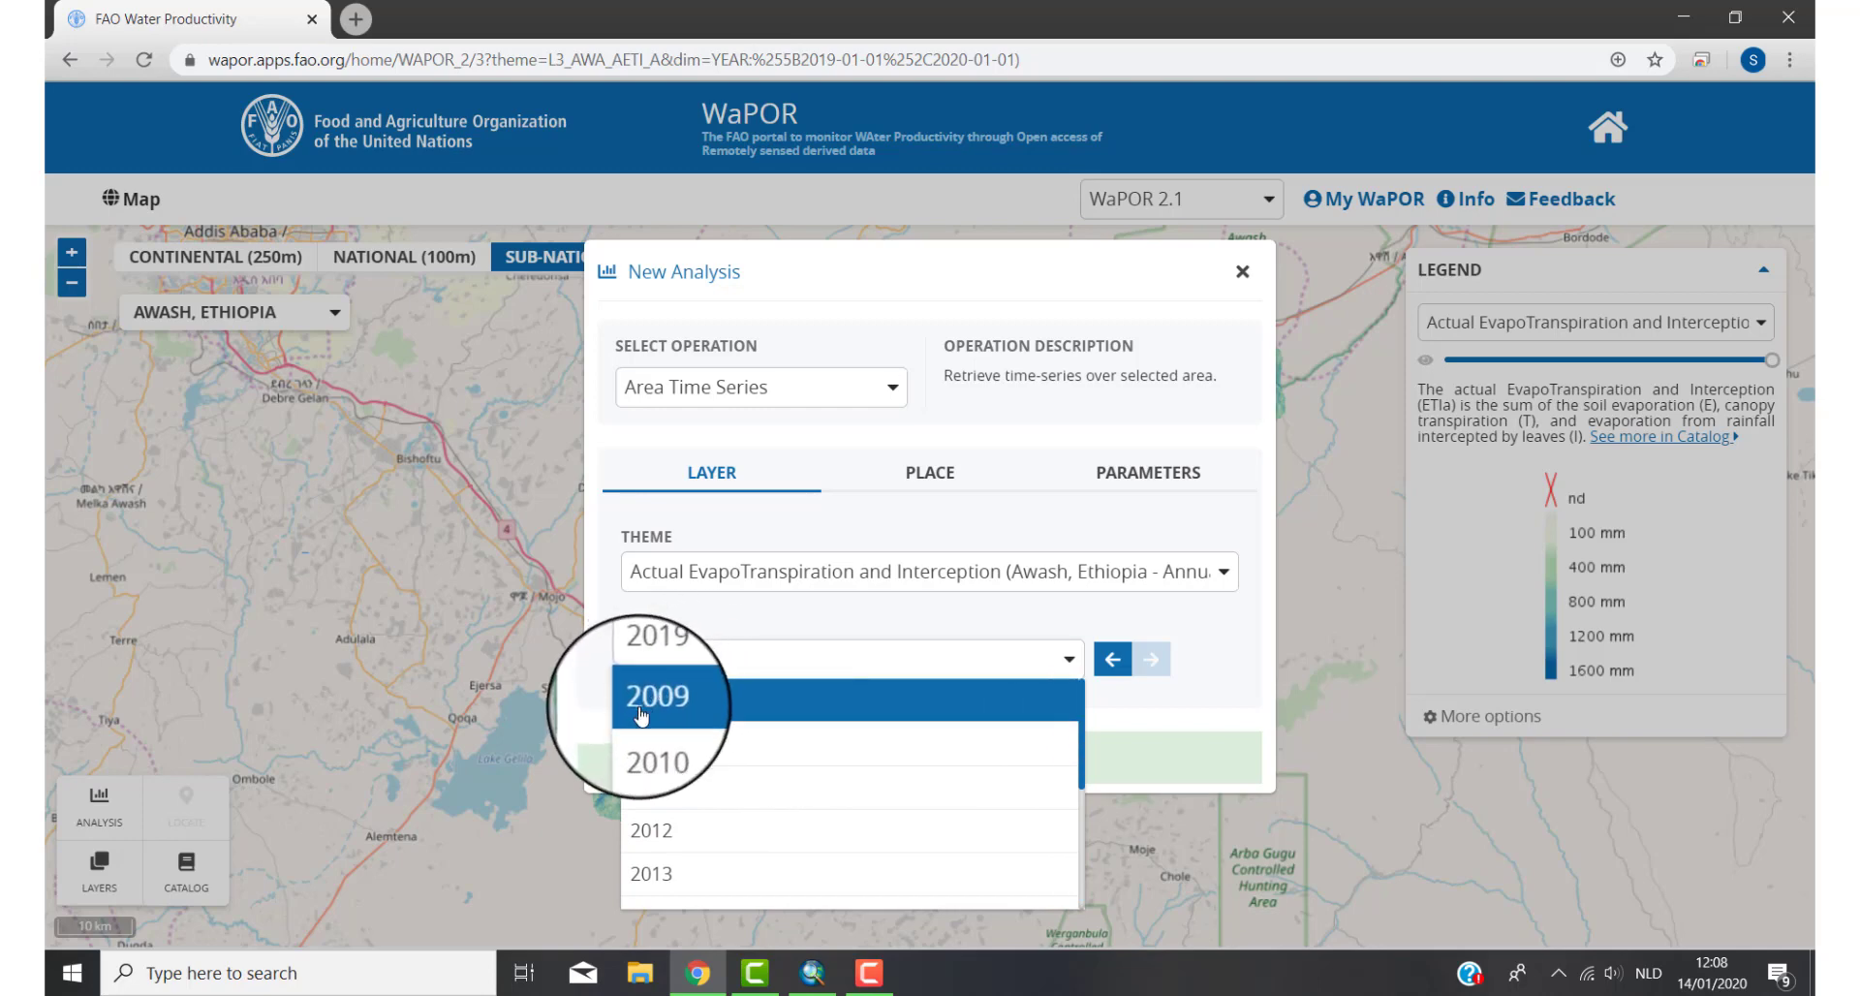
scroll(668, 869, "down", 3)
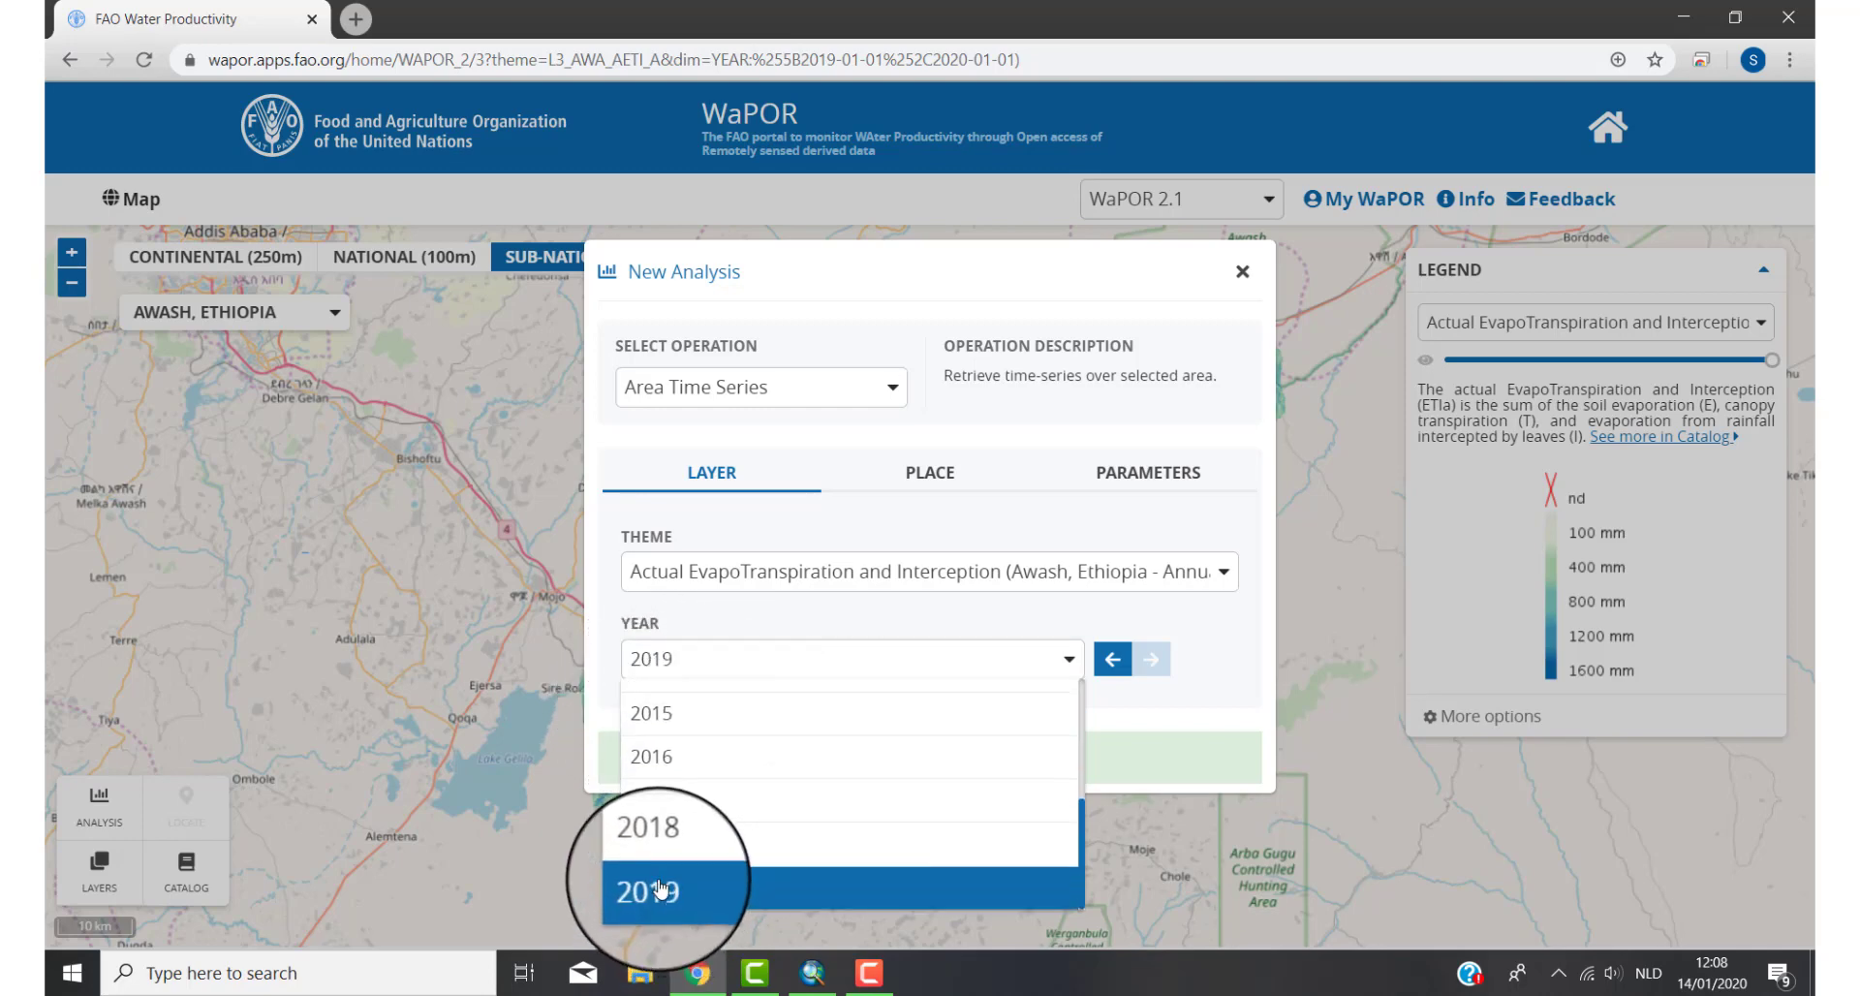
scroll(789, 872, "up", 3)
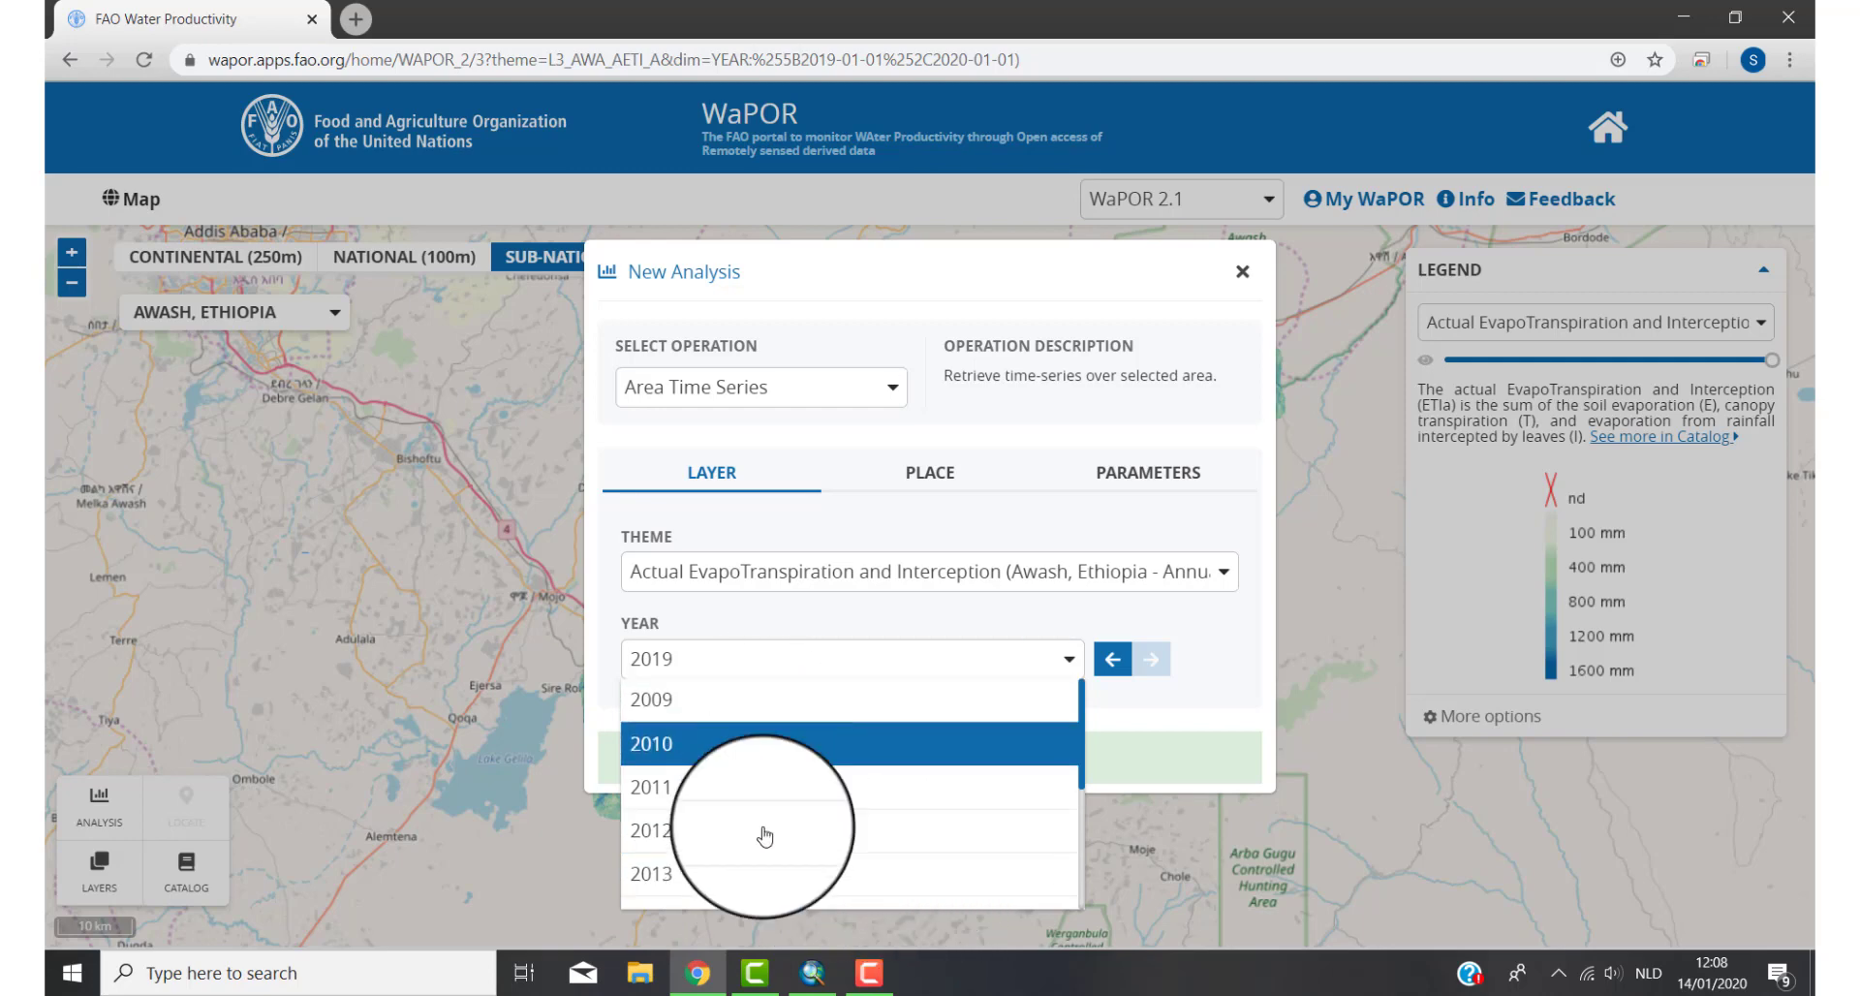
left_click(715, 712)
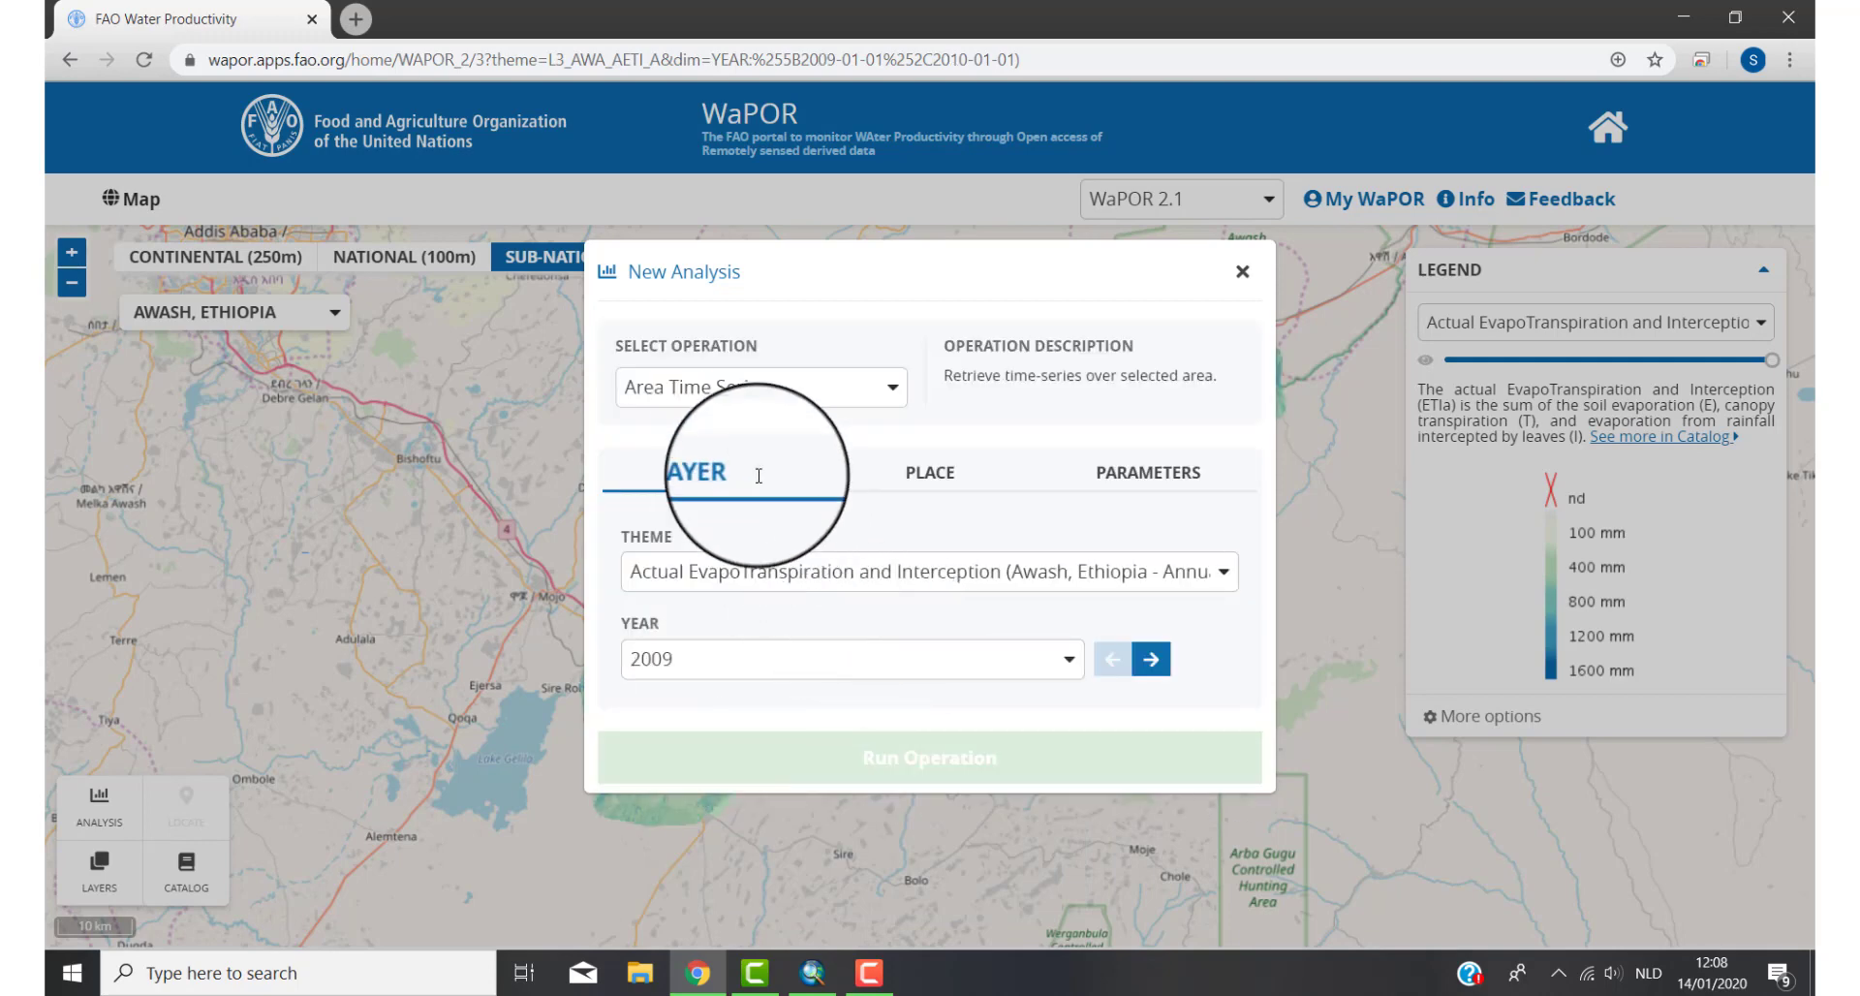
Step: Reach the New Area options under Place > Select Area, then bring ArcMap to the front
left_click(937, 477)
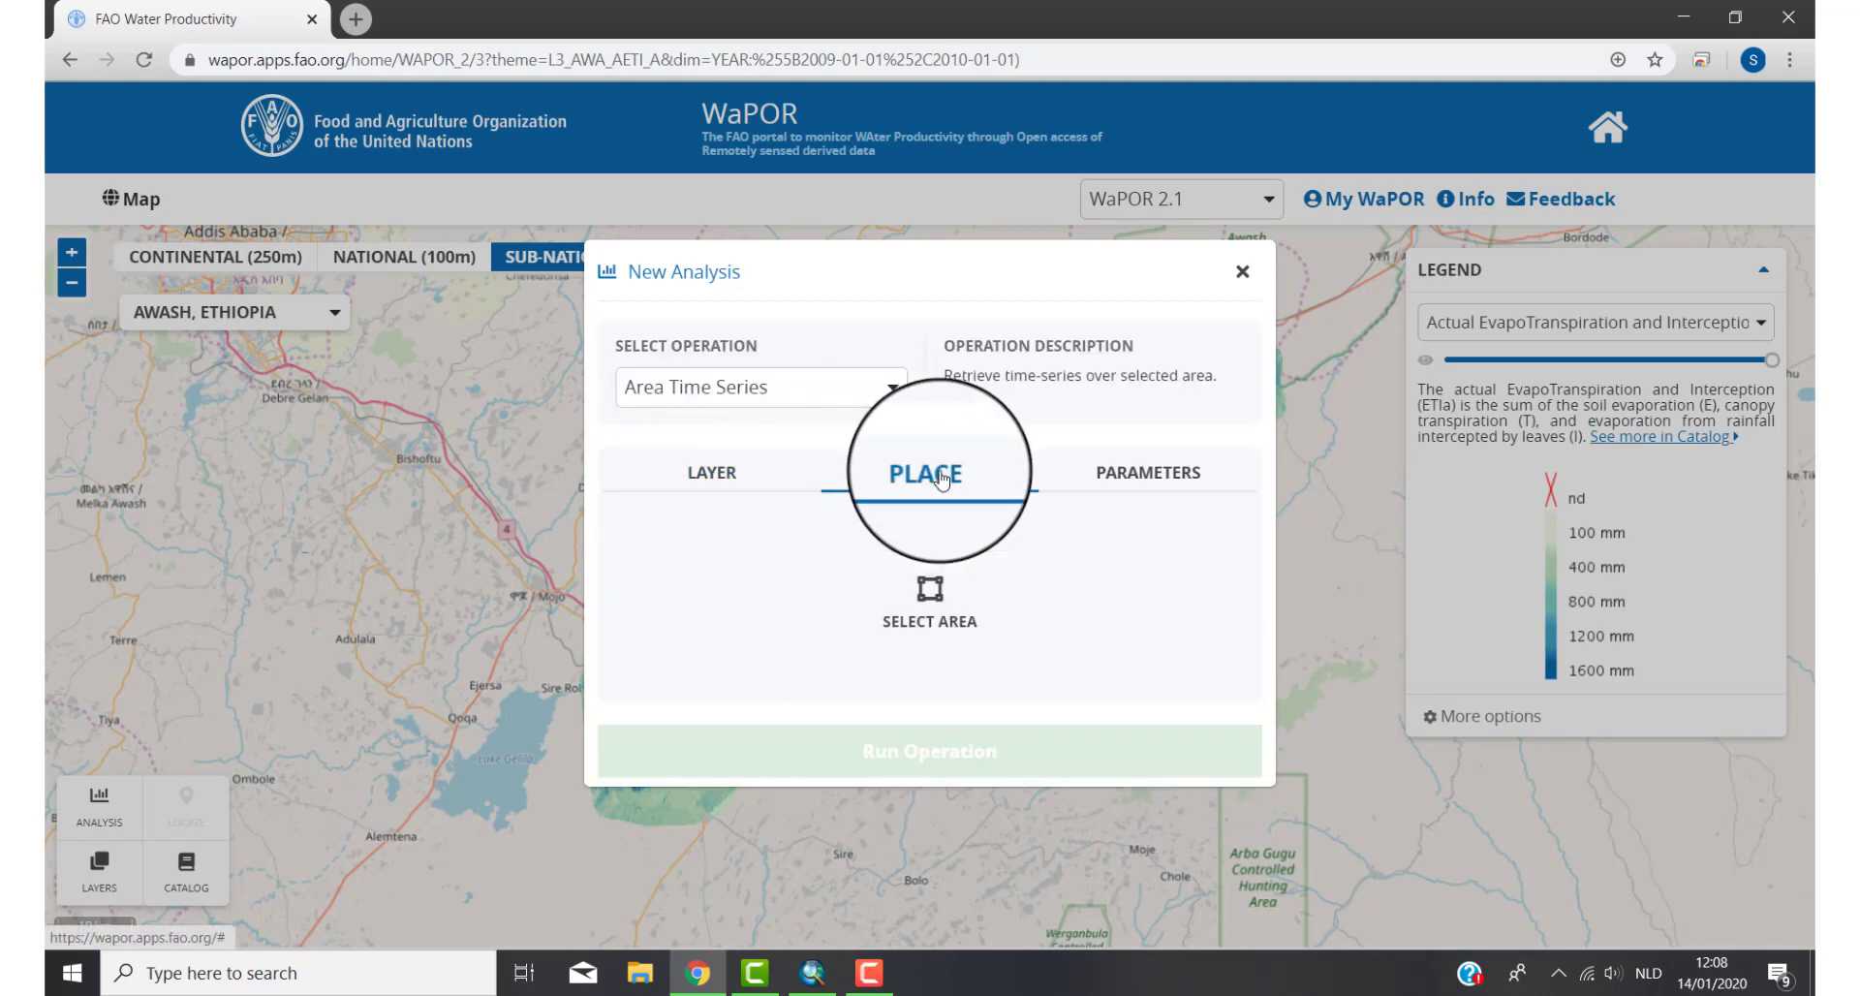
left_click(932, 632)
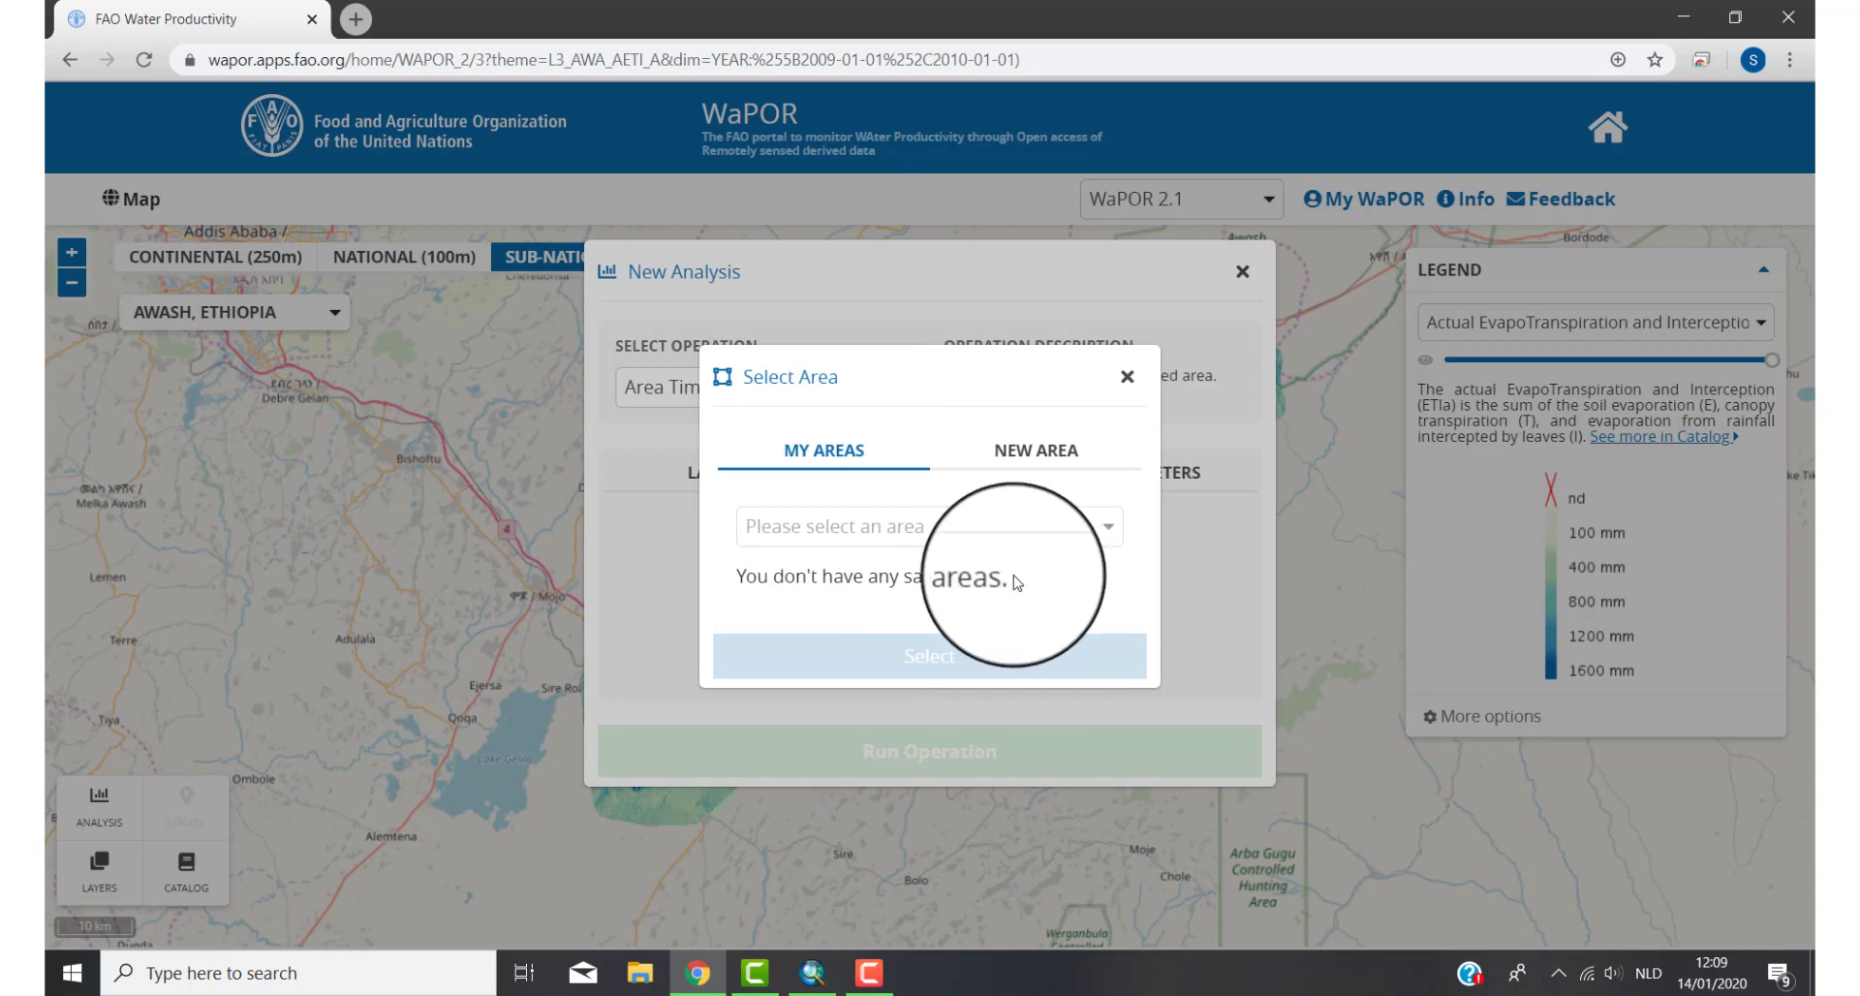
left_click(1040, 460)
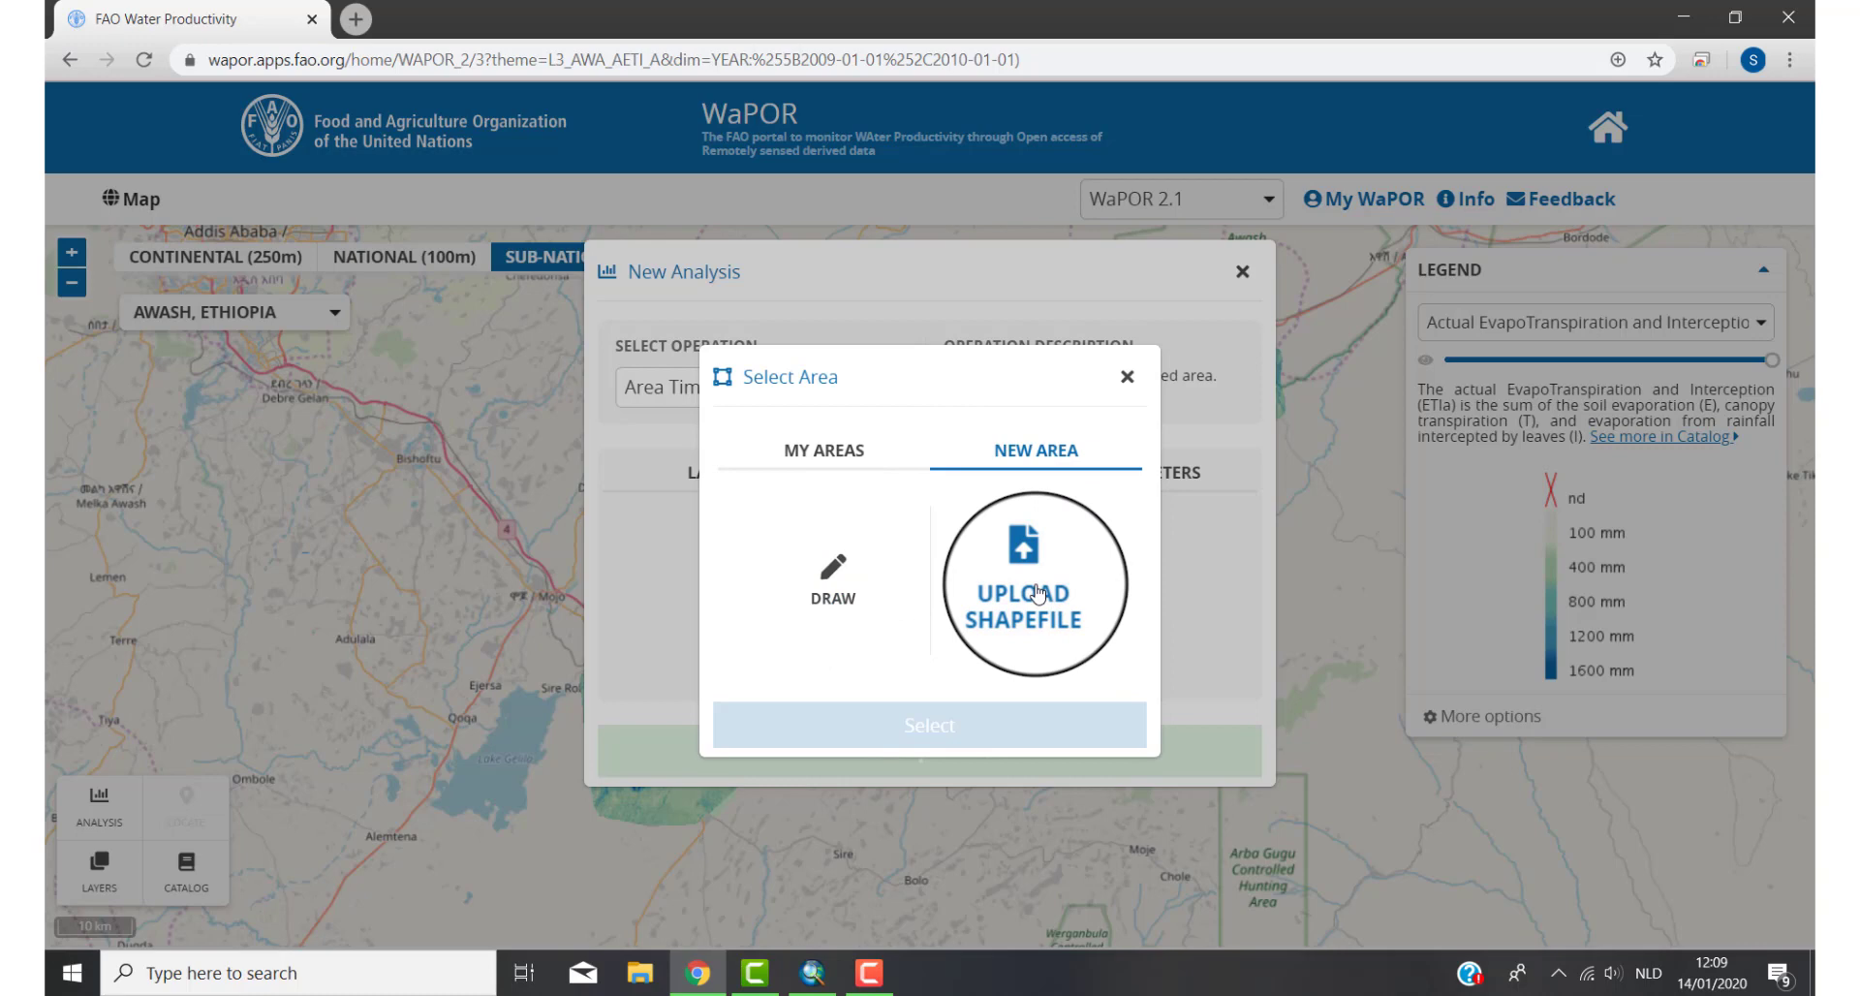
left_click(805, 987)
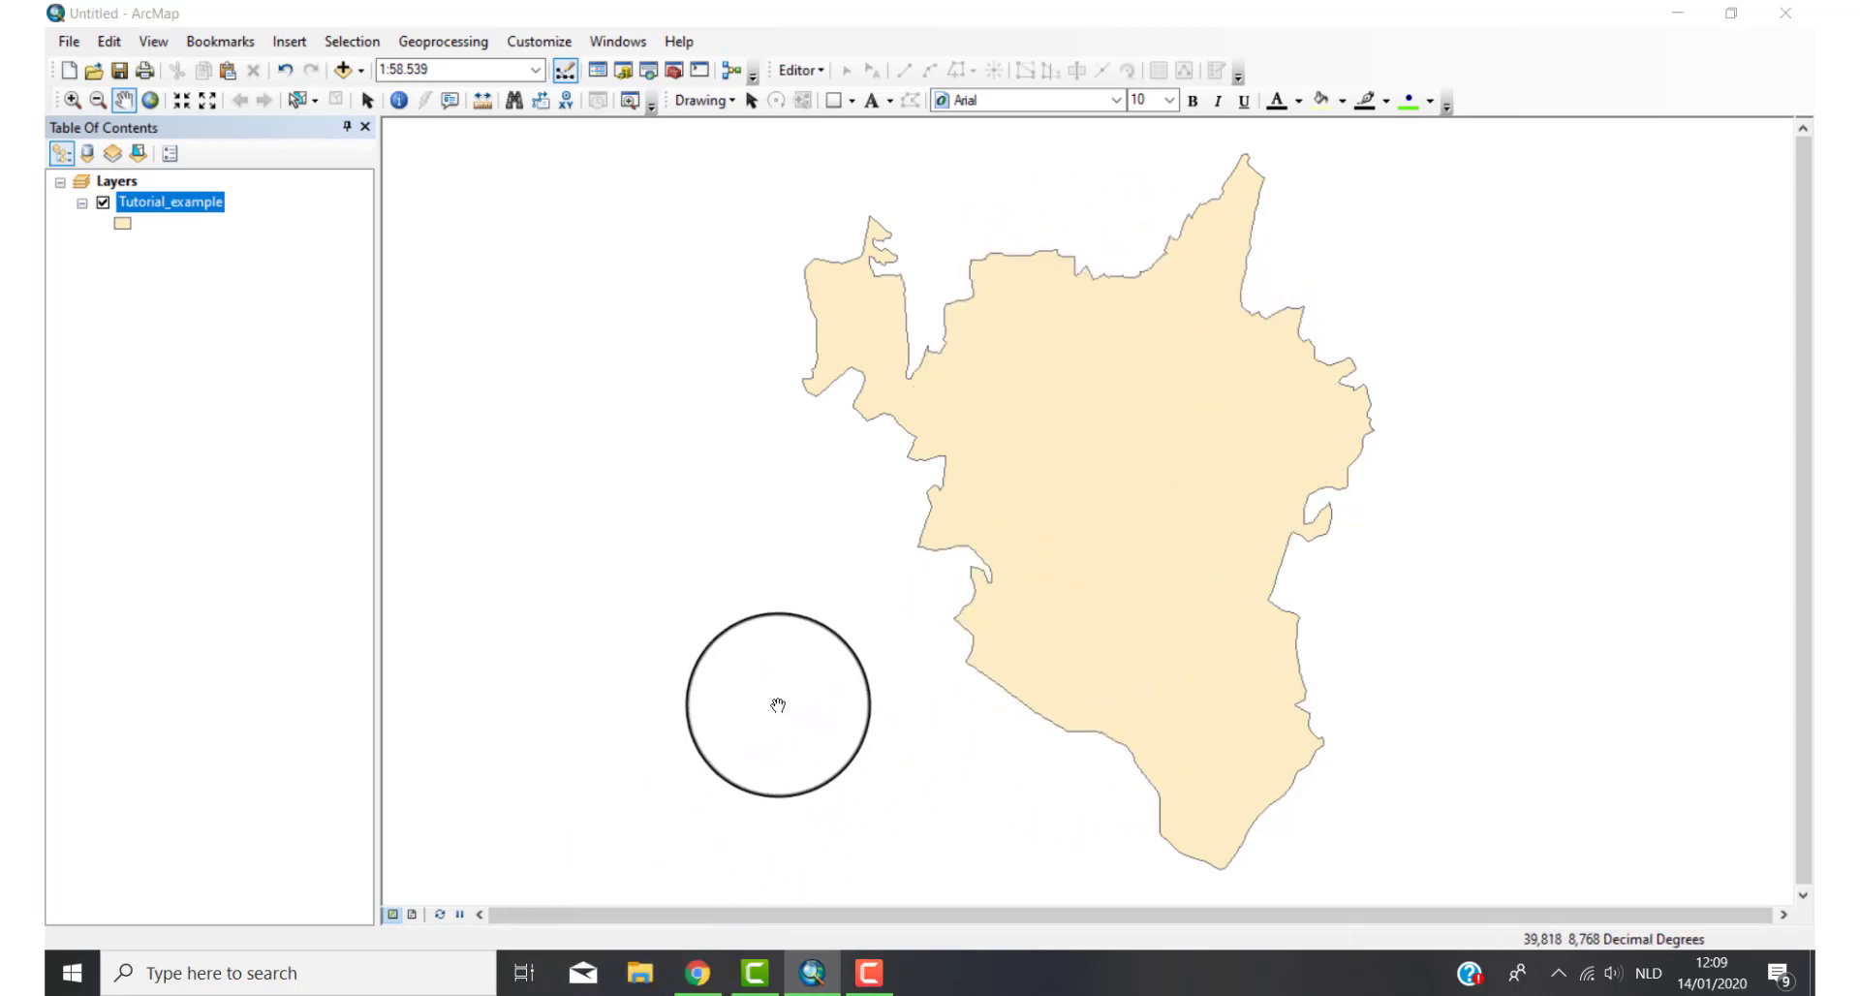
Step: Open File Explorer with Win+E
key("super+e")
Step: Compress the seven Tutorial_example shapefile files in Downloads into Downloads.zip
left_click(155, 186)
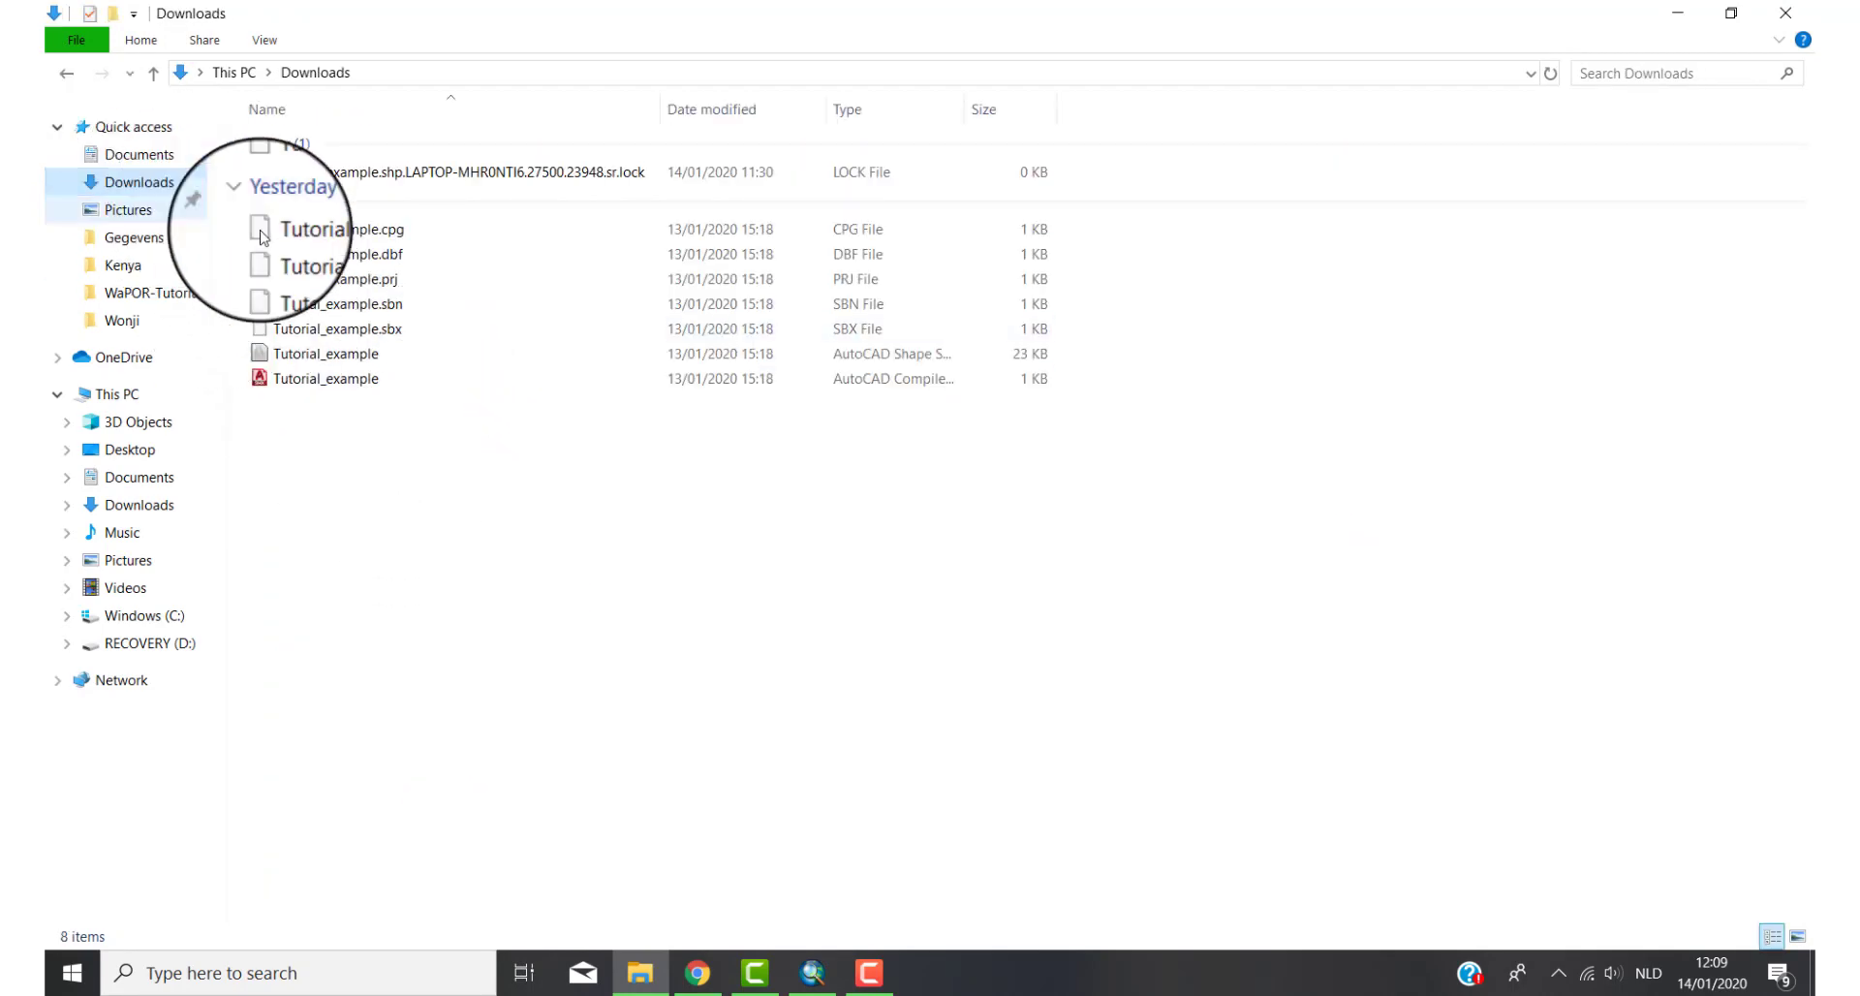
left_click(381, 242)
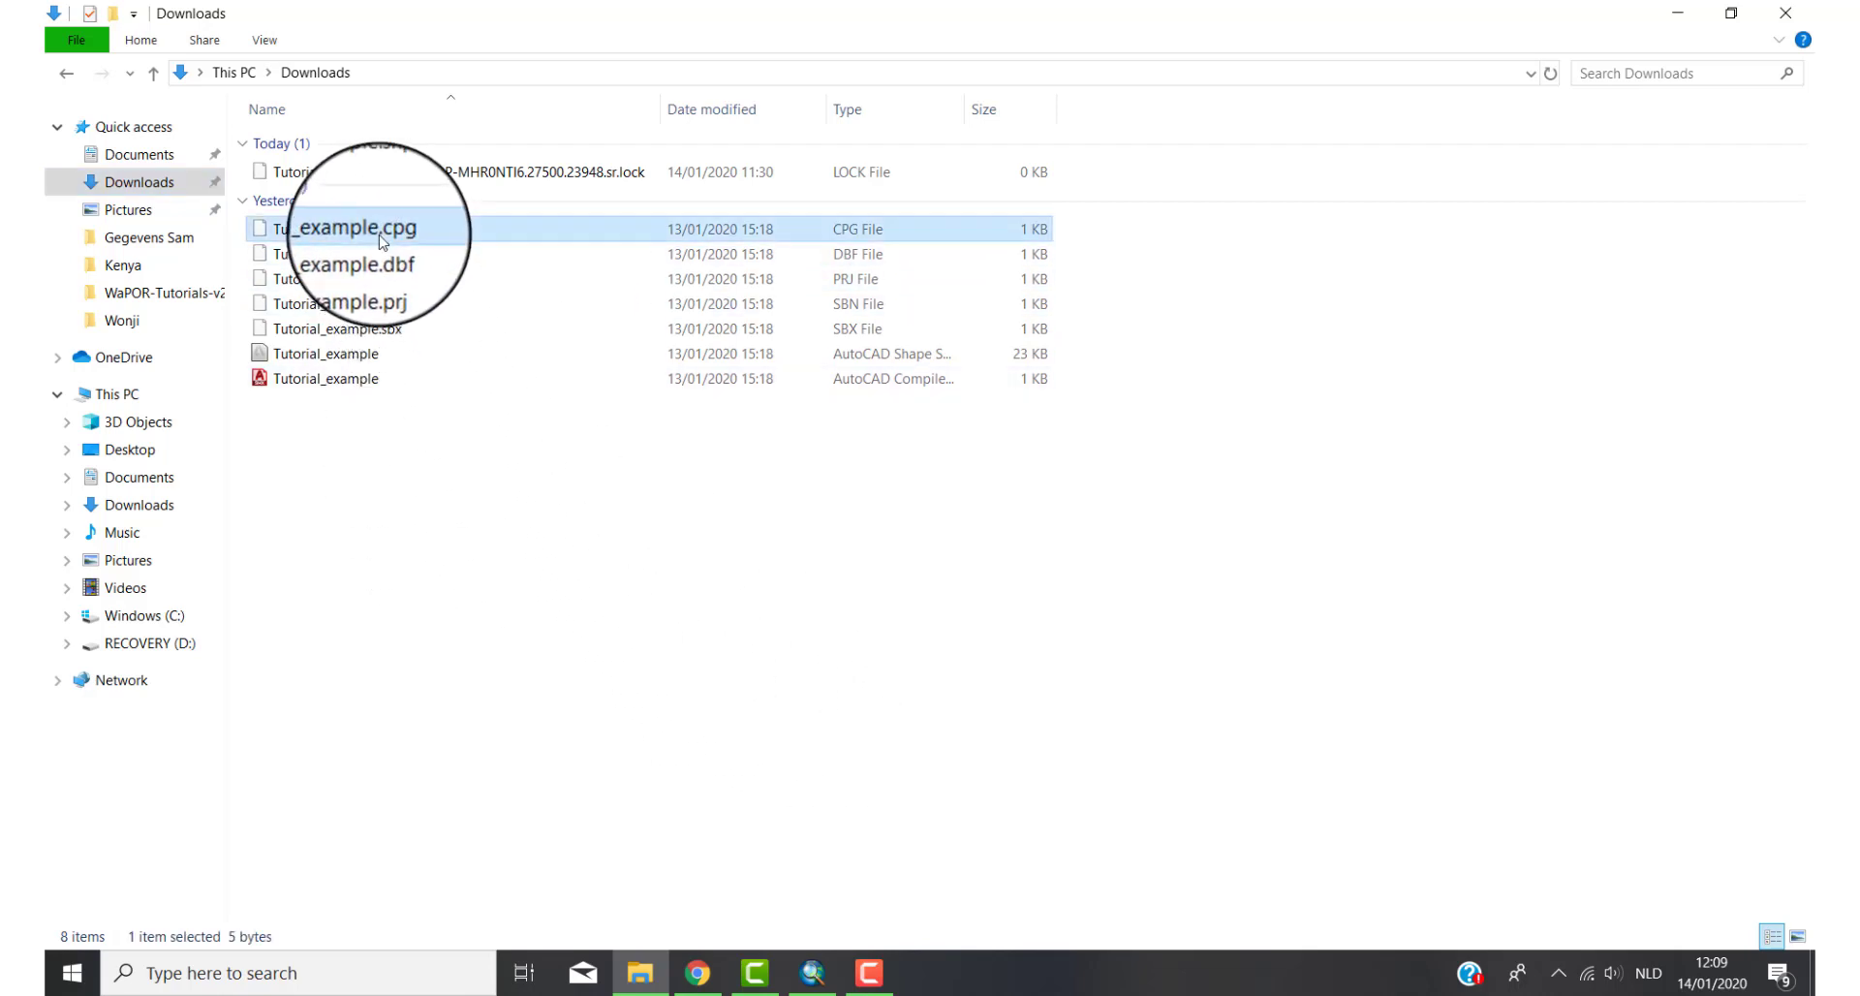
left_click(357, 380, "shift")
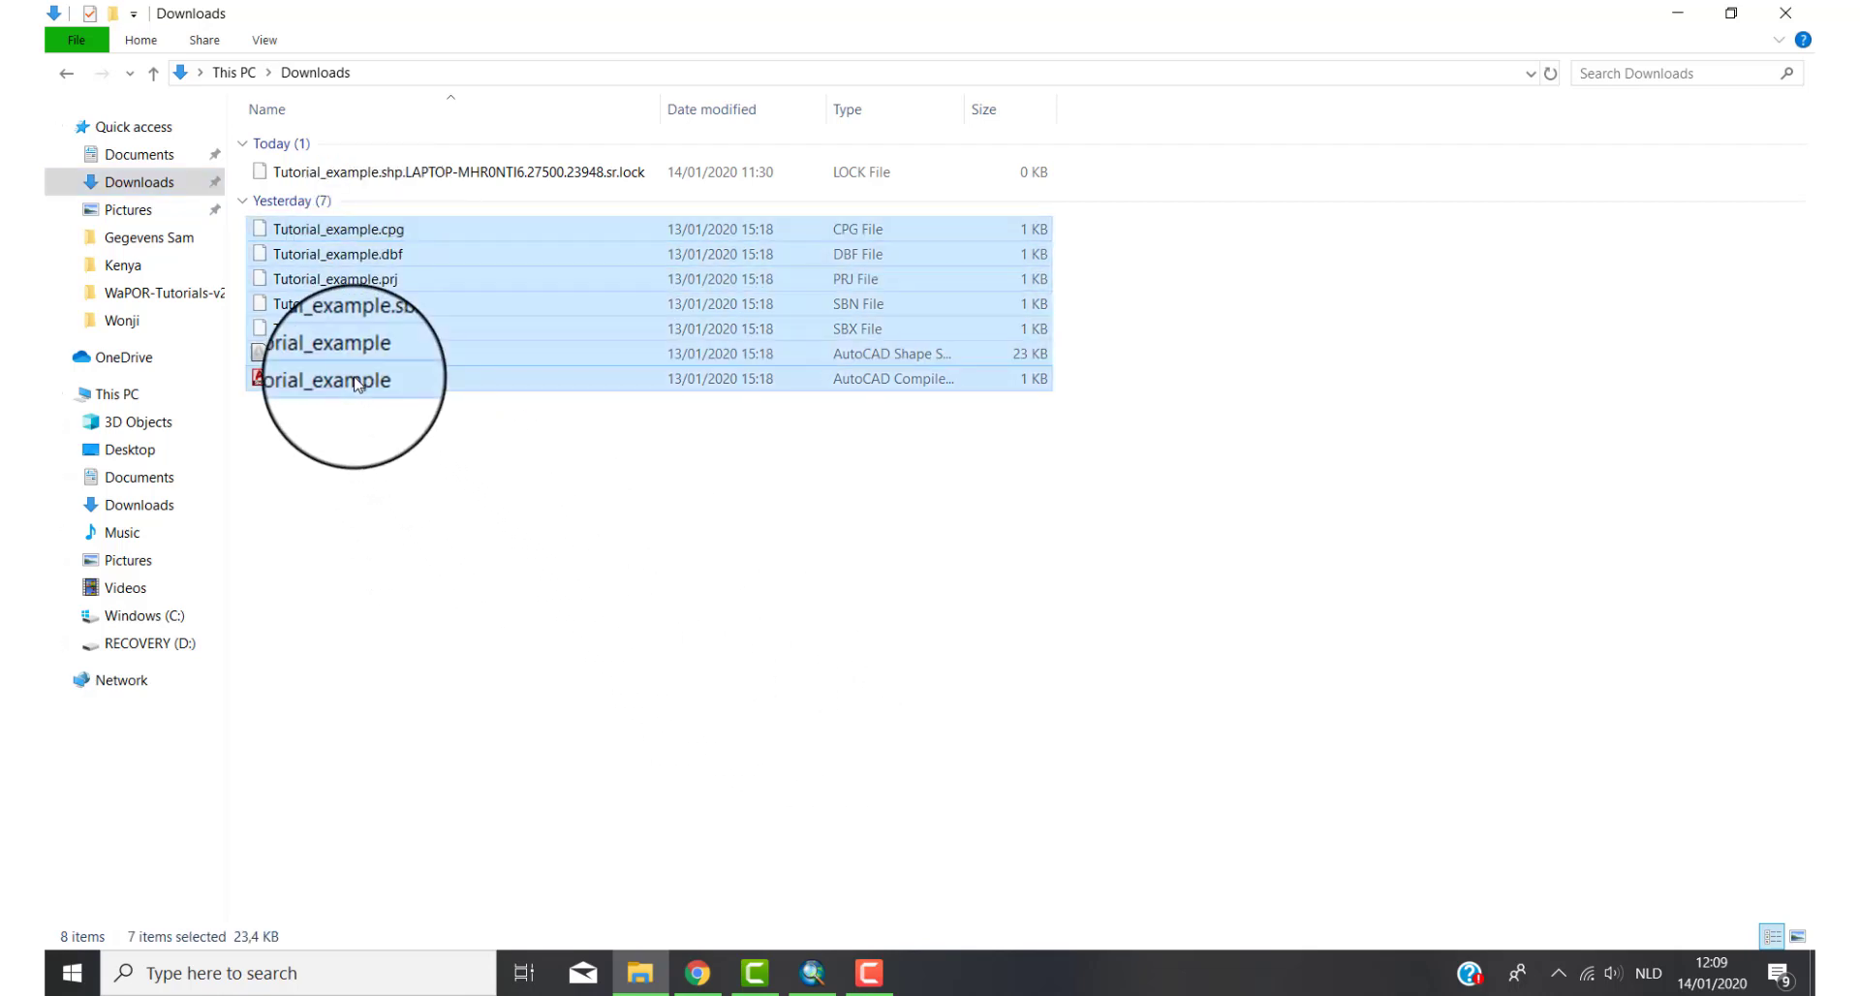
right_click(371, 235)
mouse_move(516, 245)
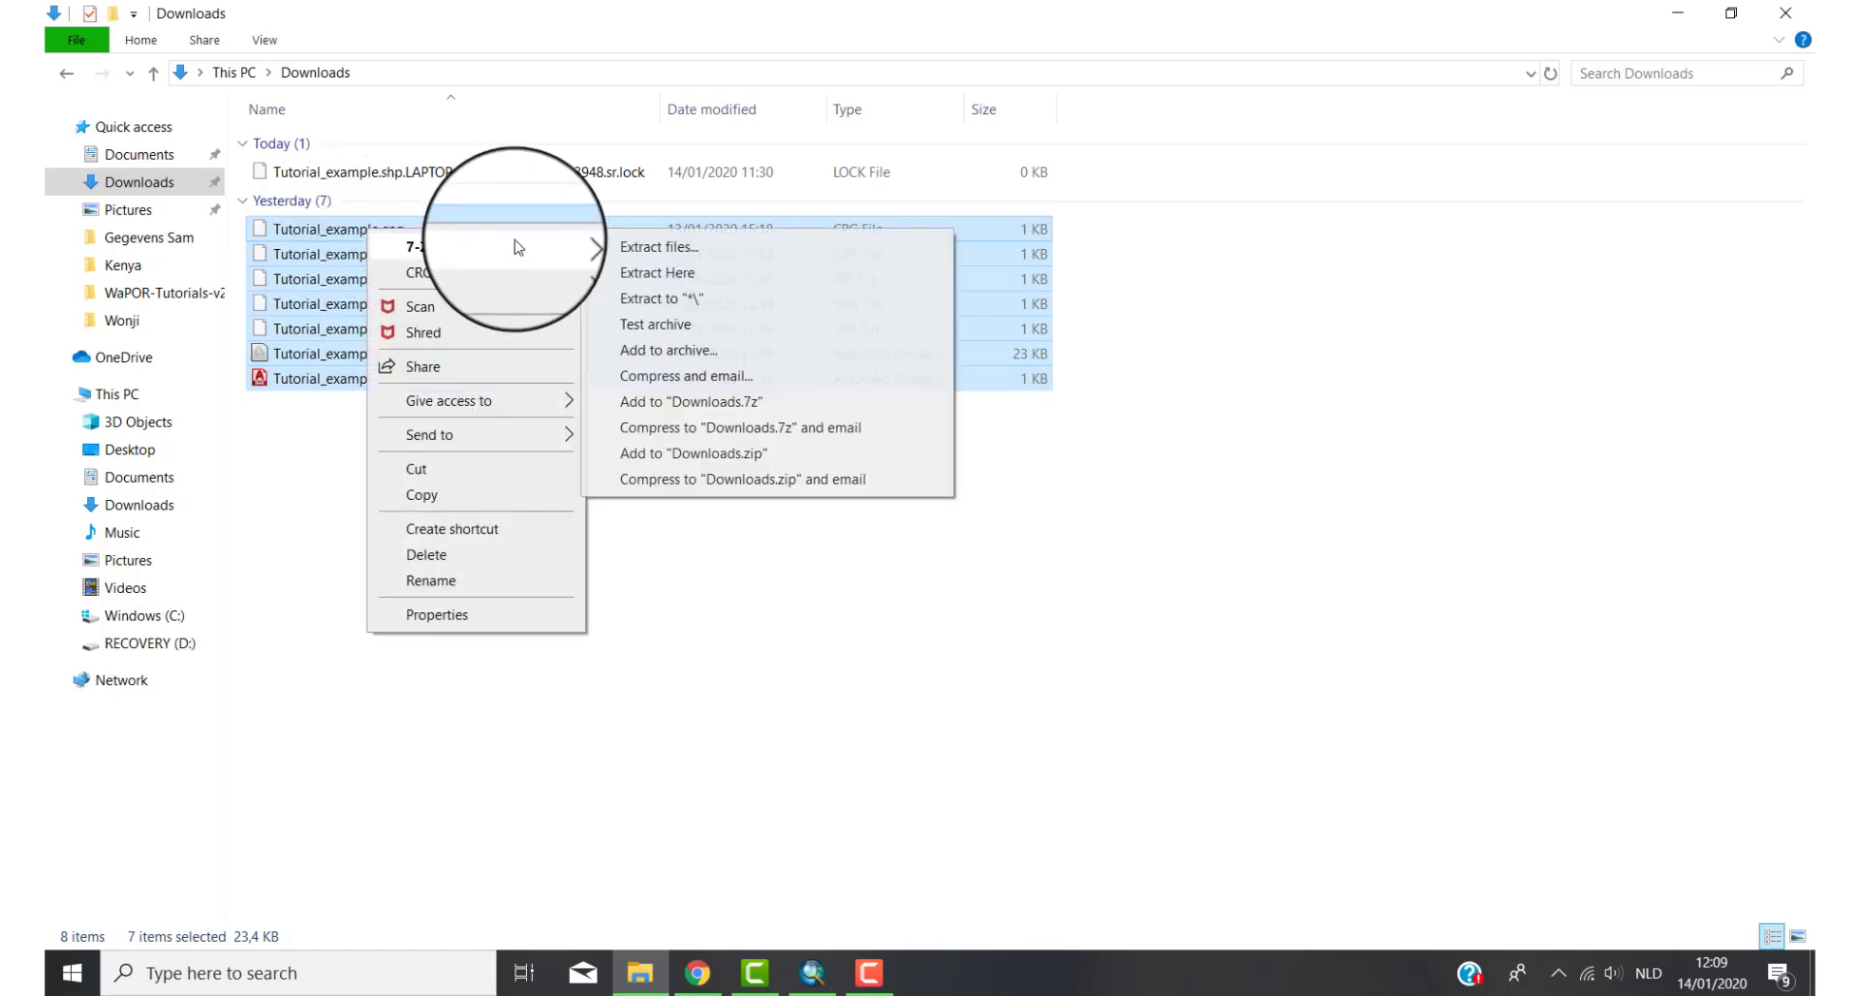
left_click(741, 461)
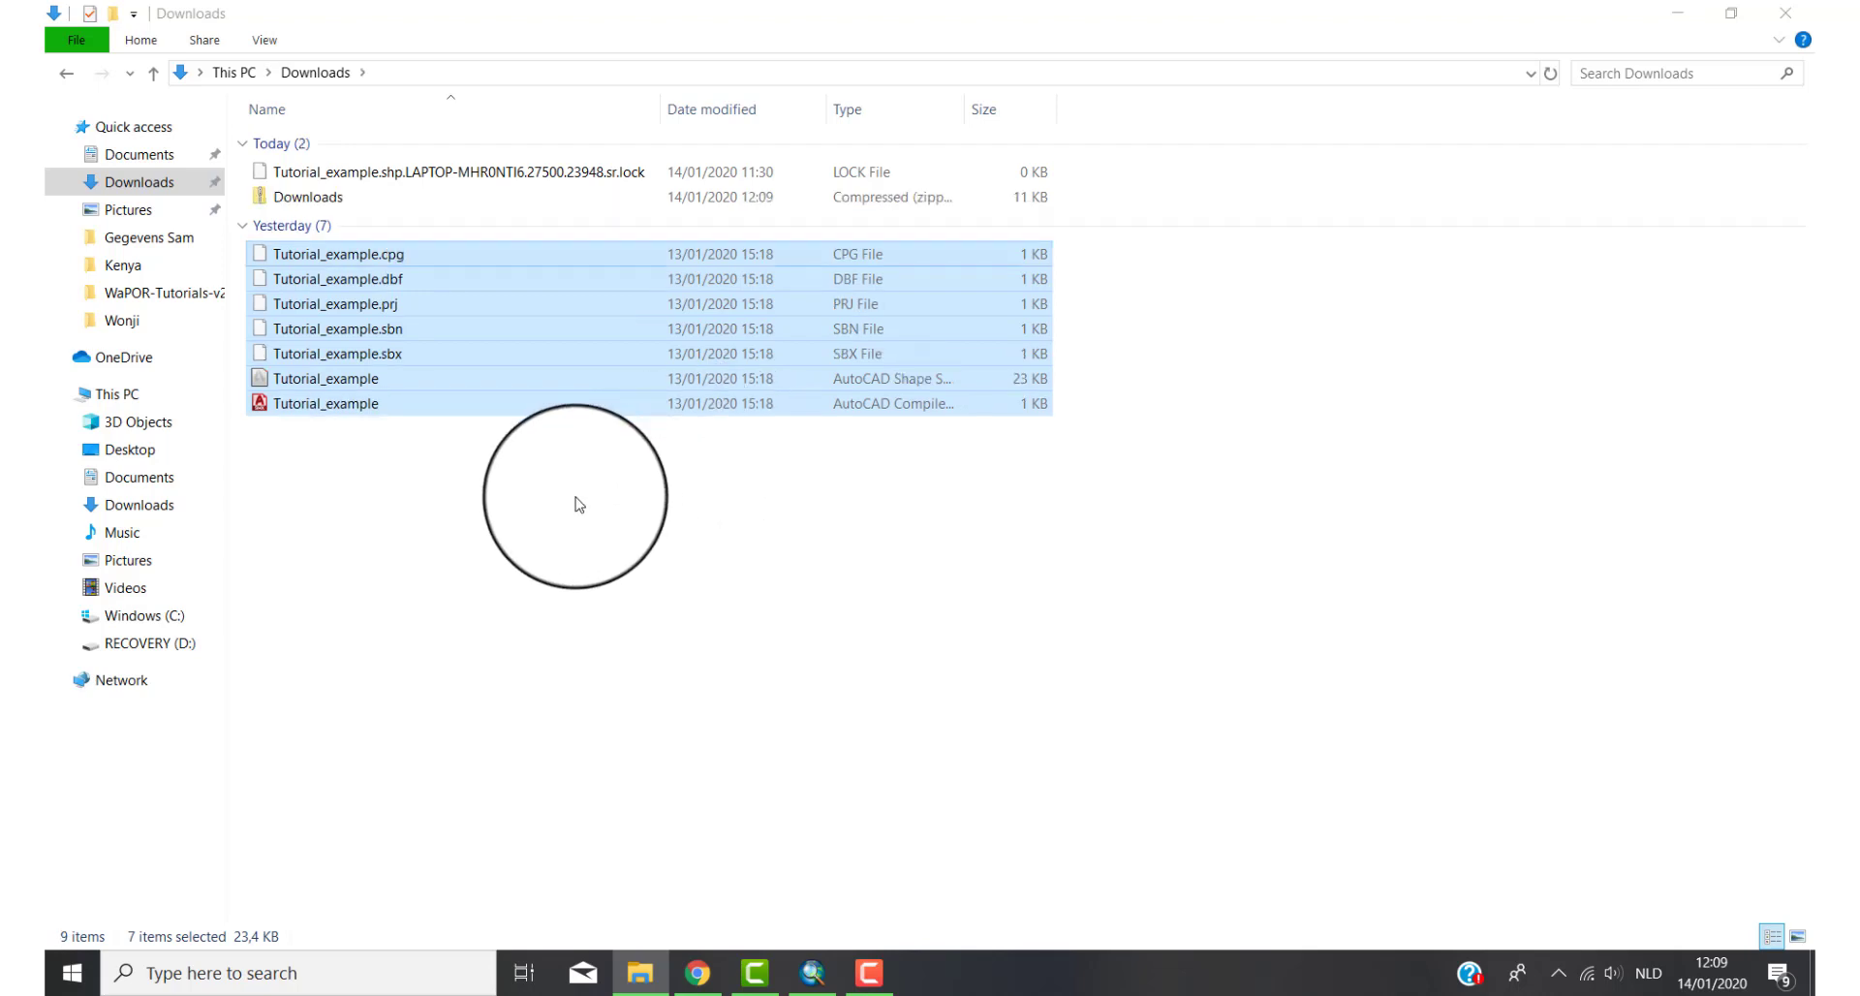
Step: Deselect the files, close File Explorer and return to the WaPOR page
left_click(578, 504)
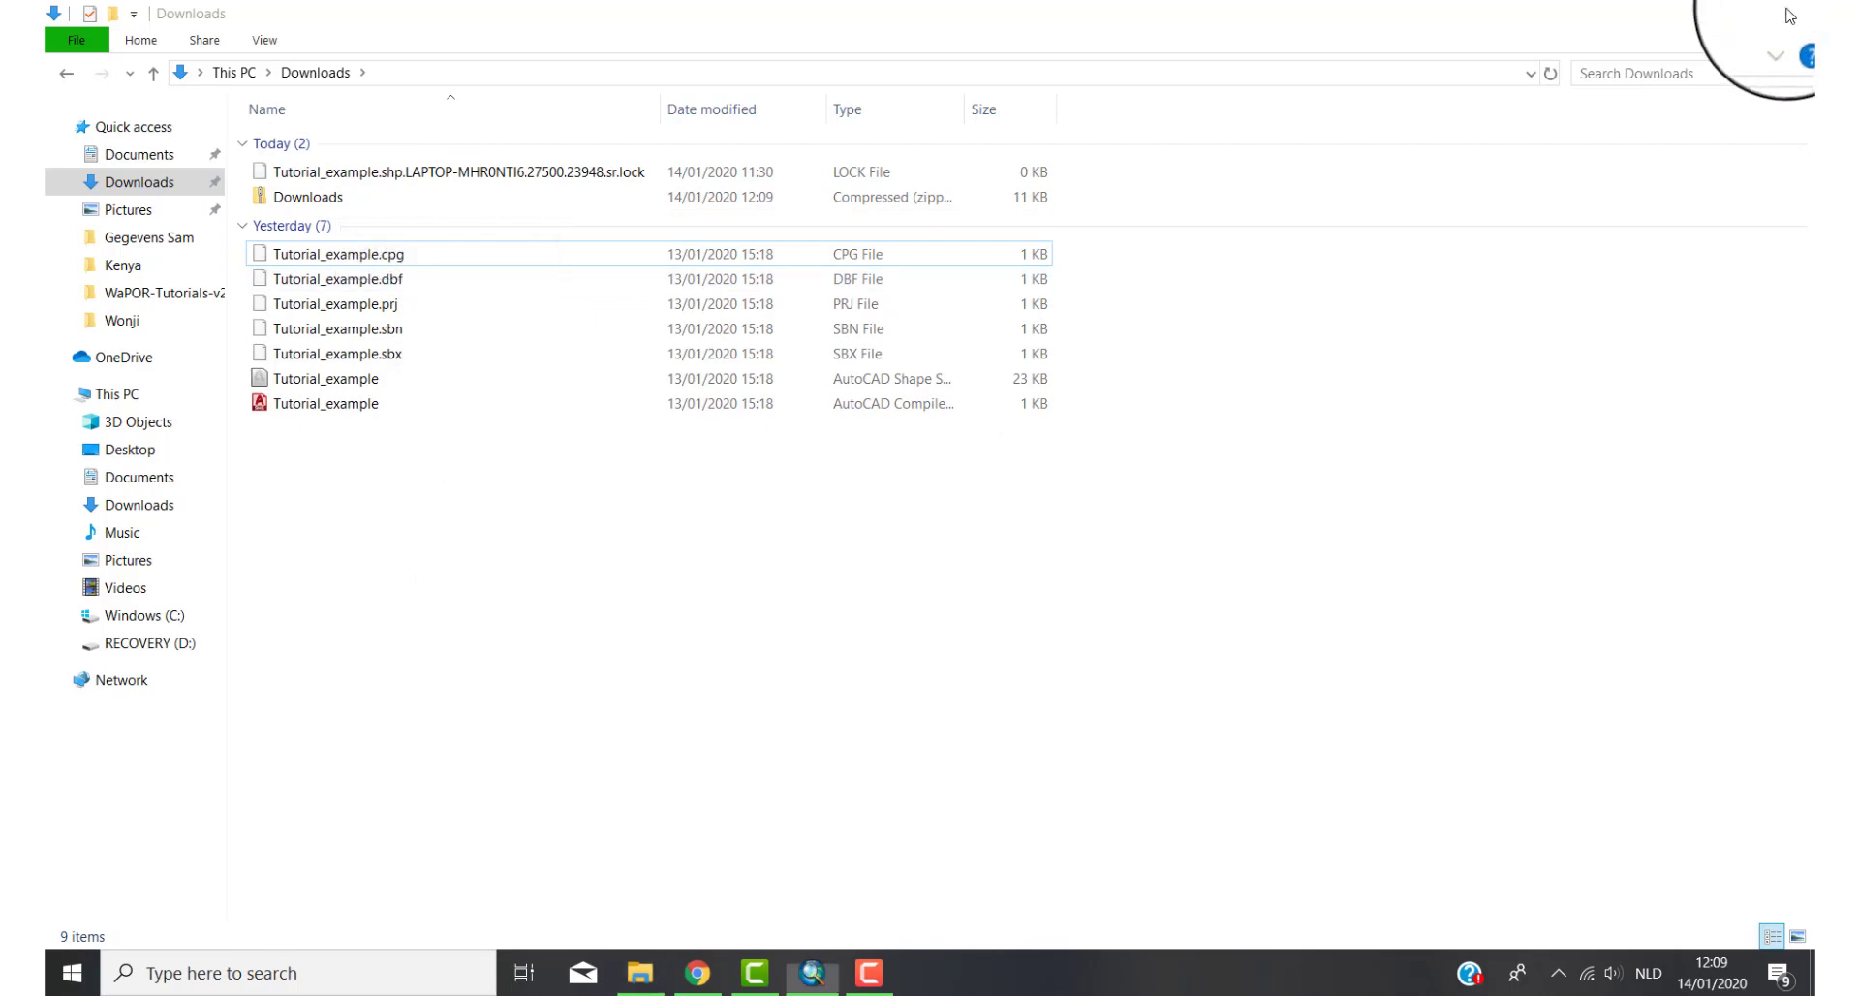
left_click(1790, 16)
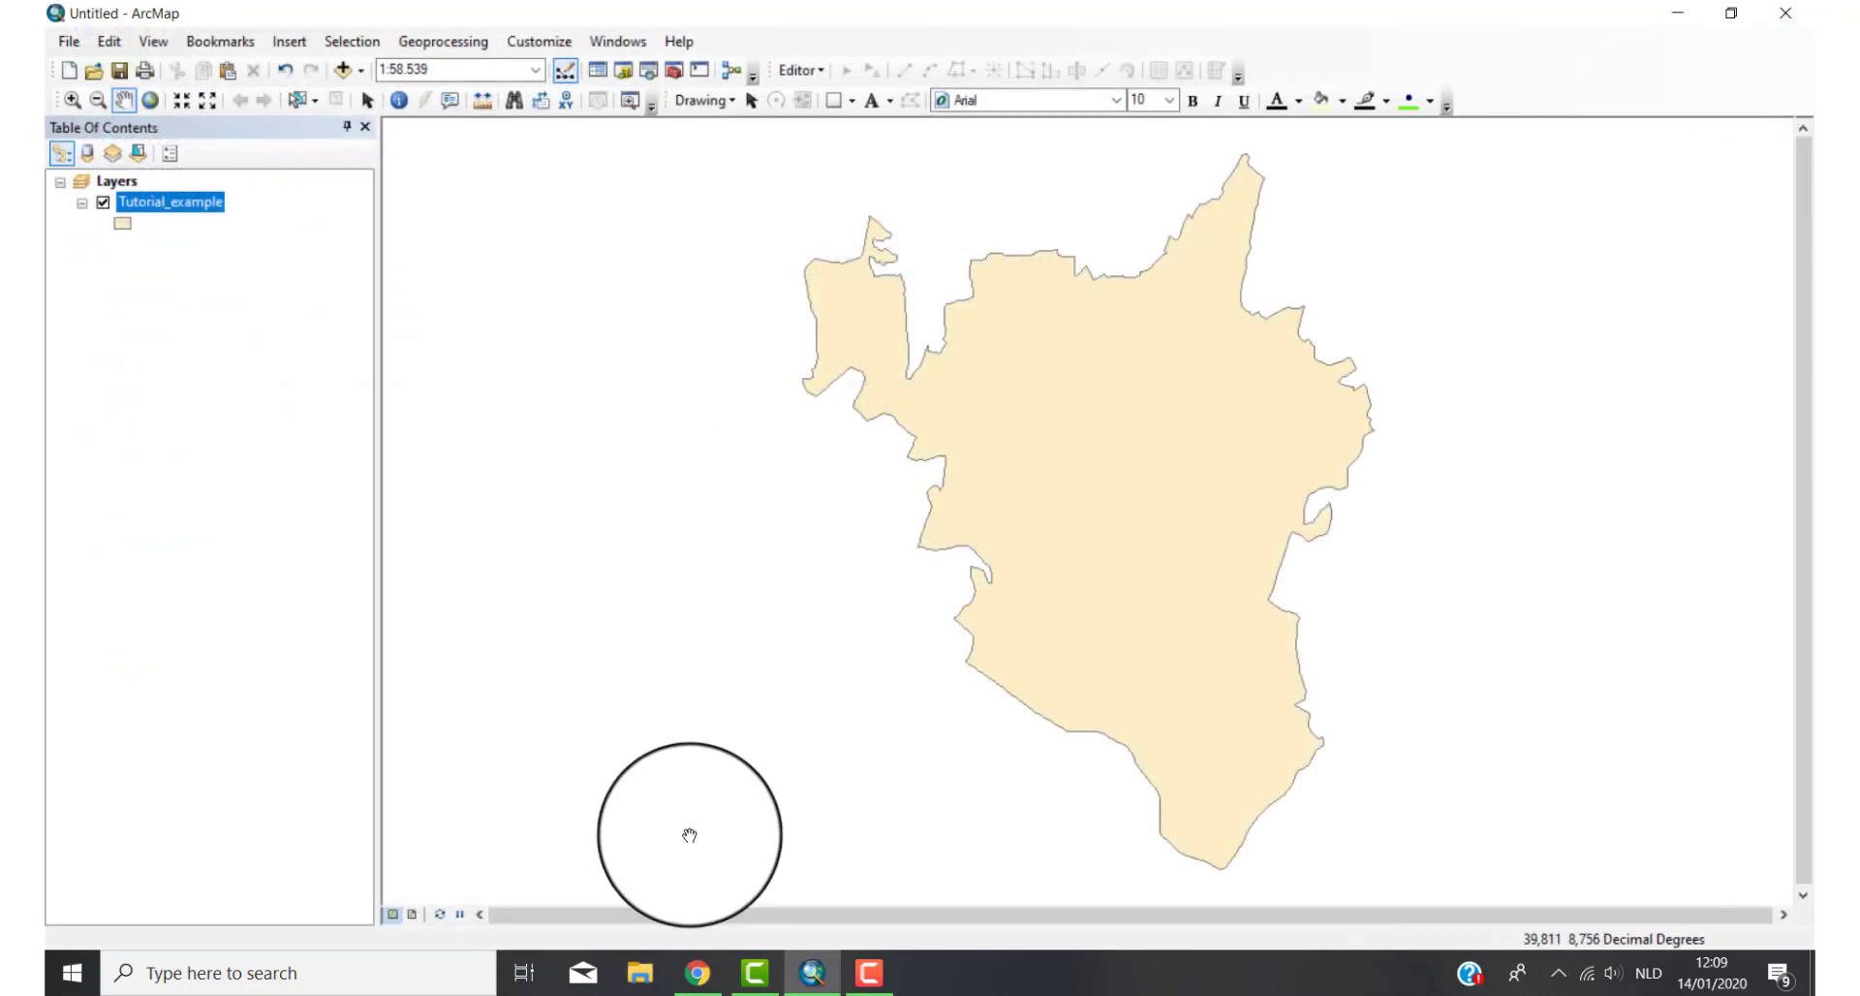
left_click(699, 973)
Step: Upload Downloads.zip as a new shapefile area and confirm its polygon geometry
left_click(1035, 577)
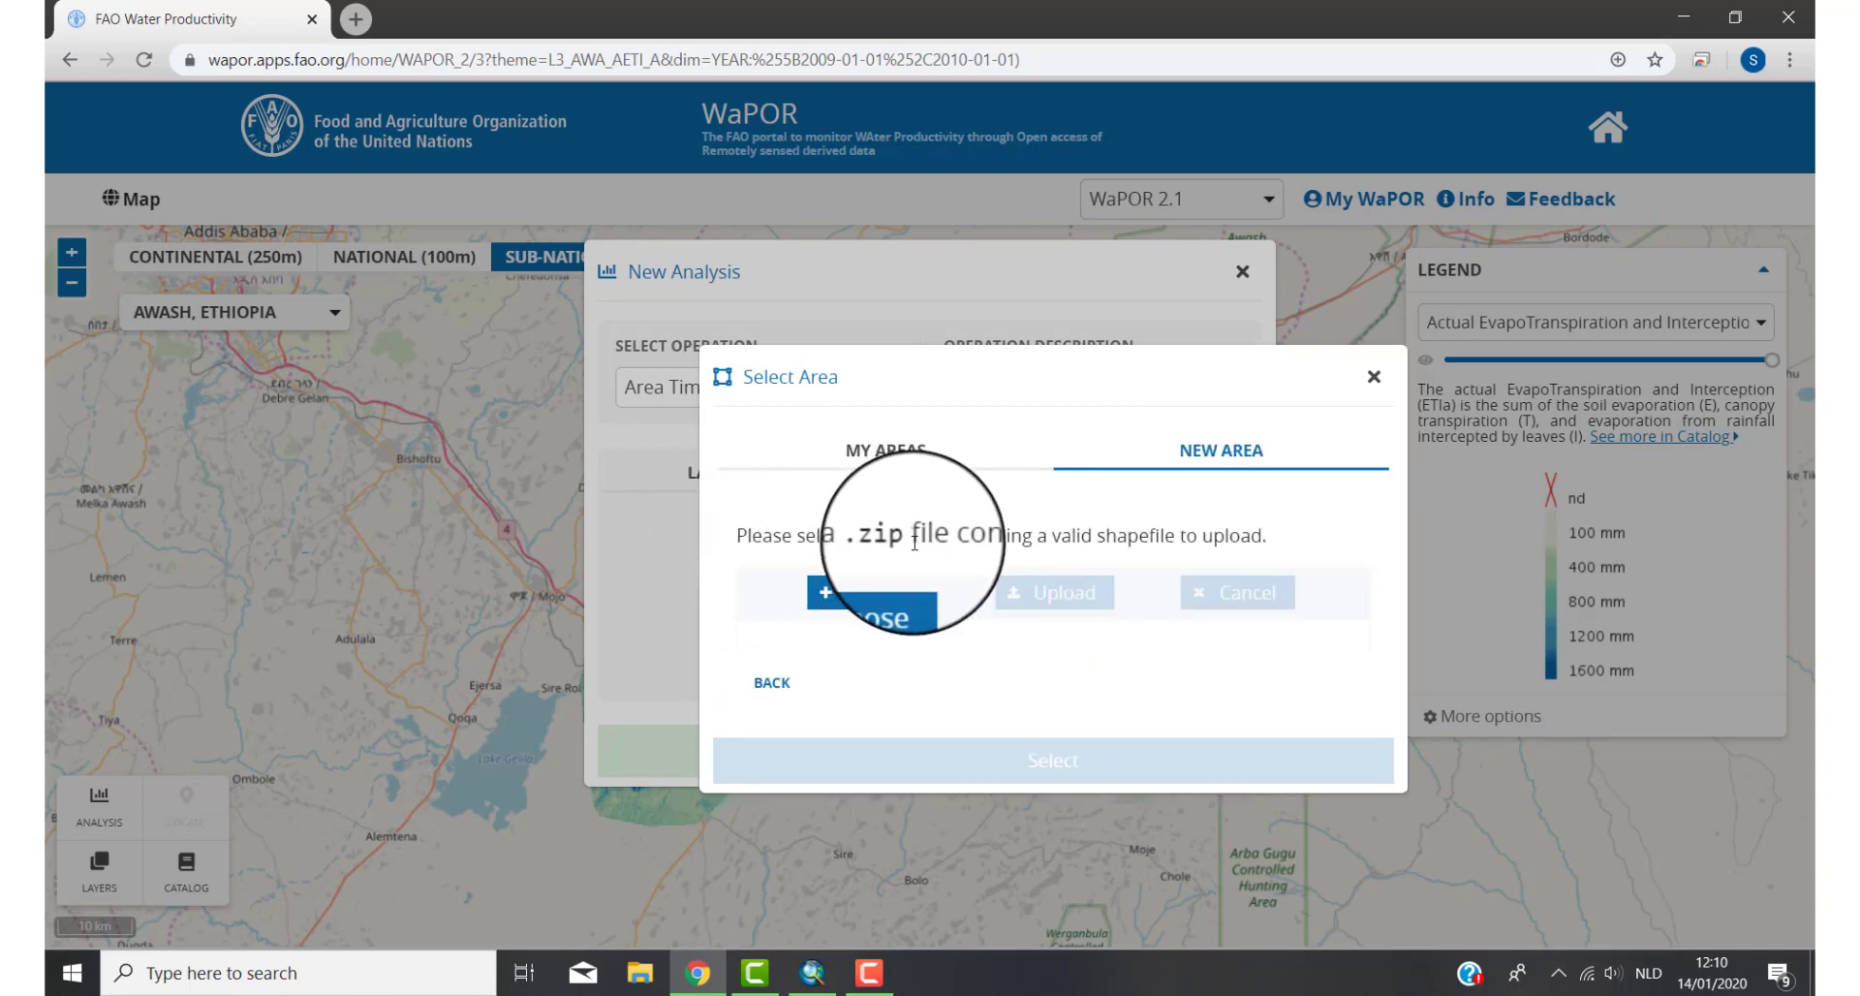
left_click(884, 600)
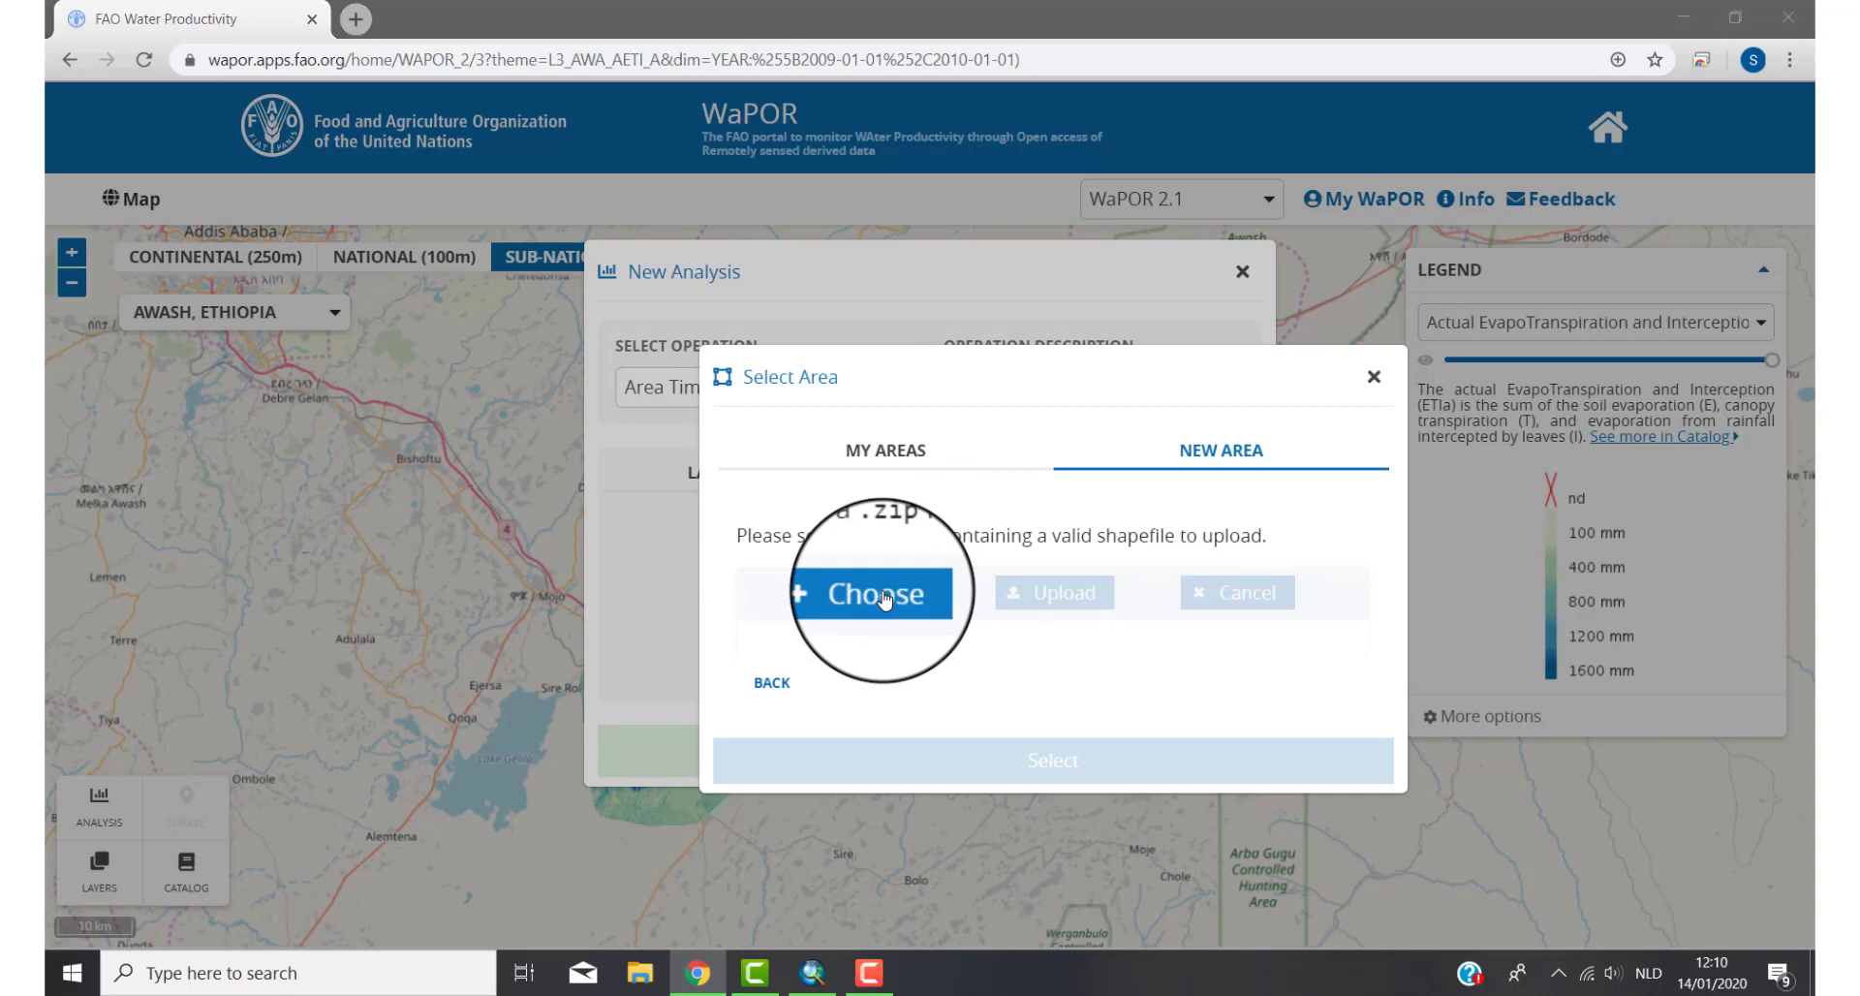
left_click(1071, 549)
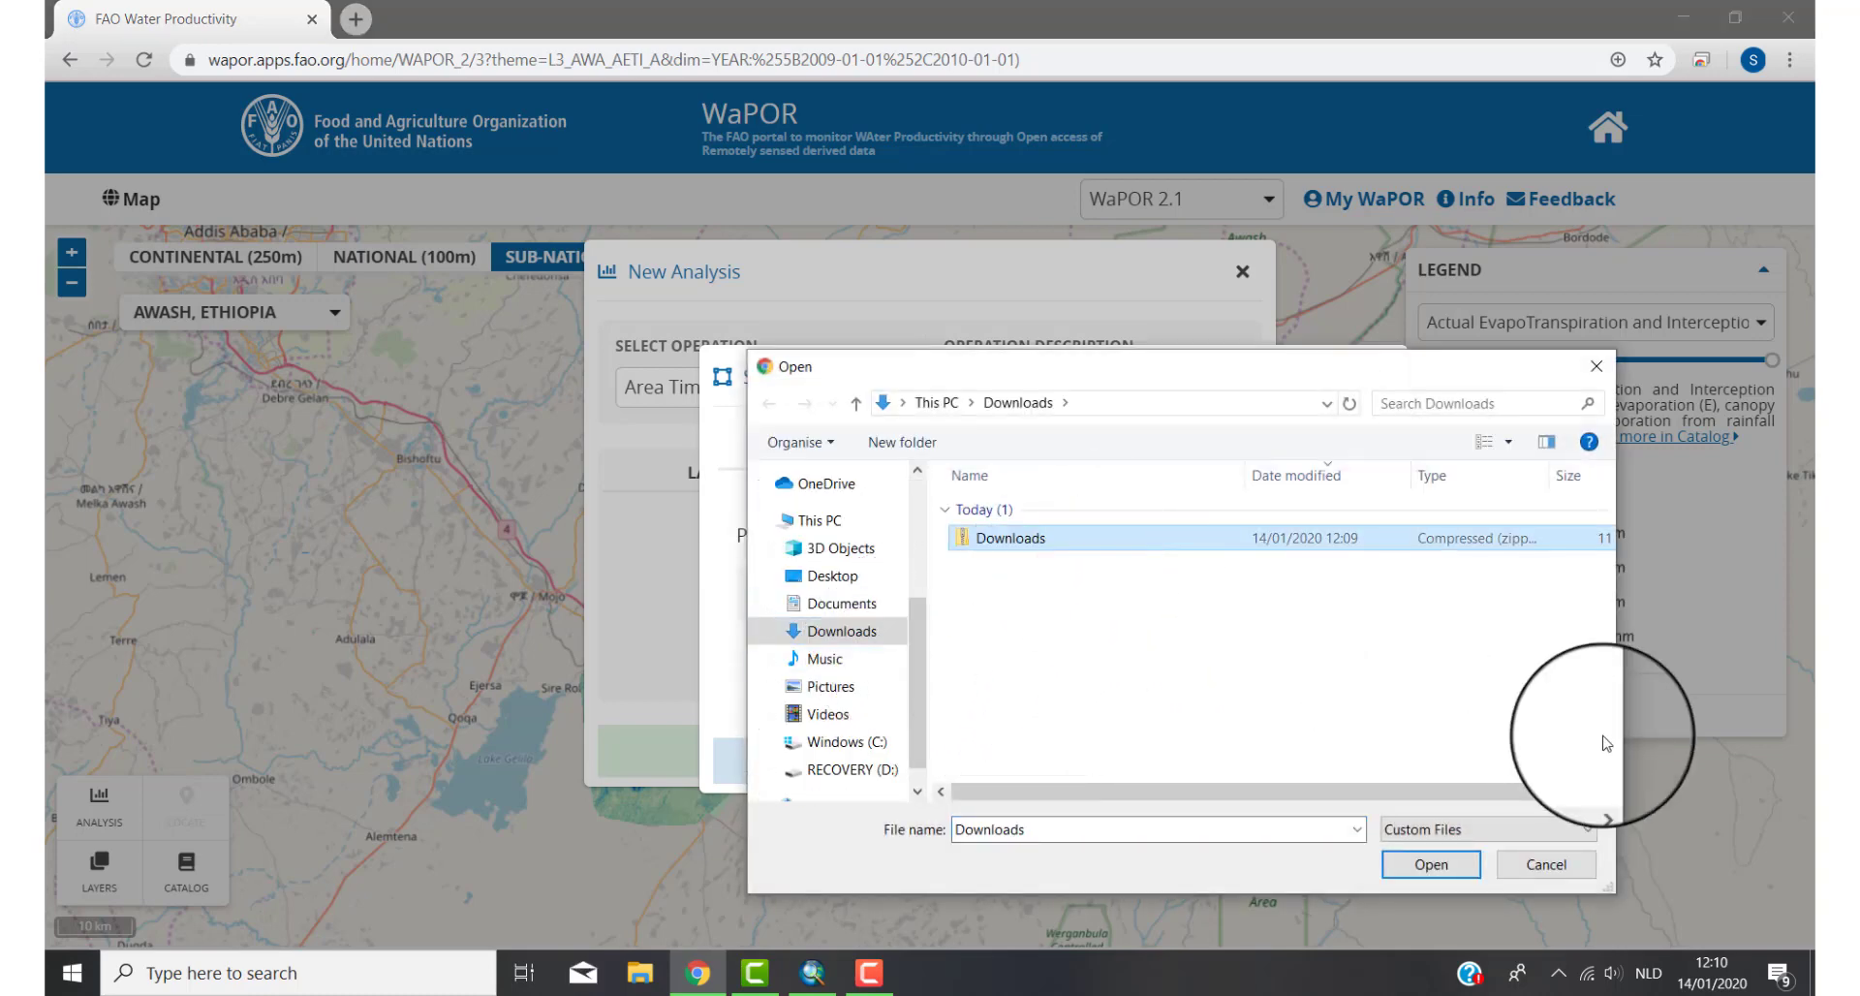
left_click(1431, 864)
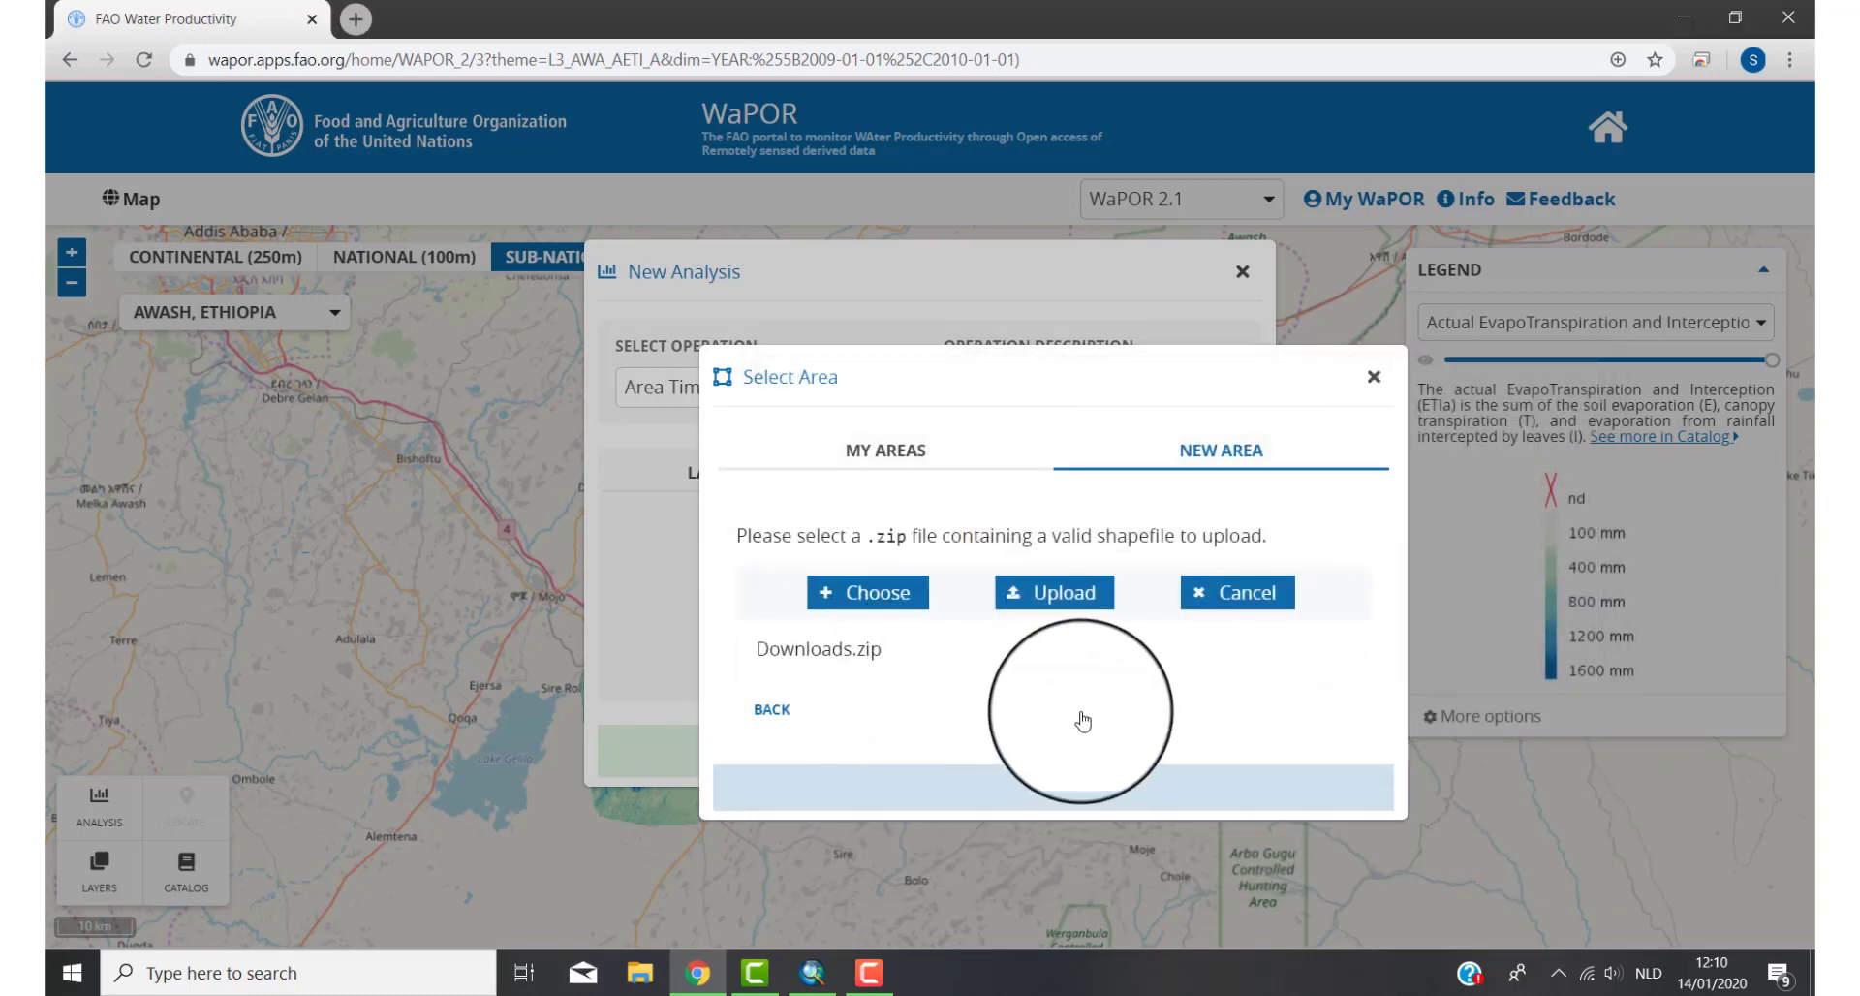
left_click(1072, 602)
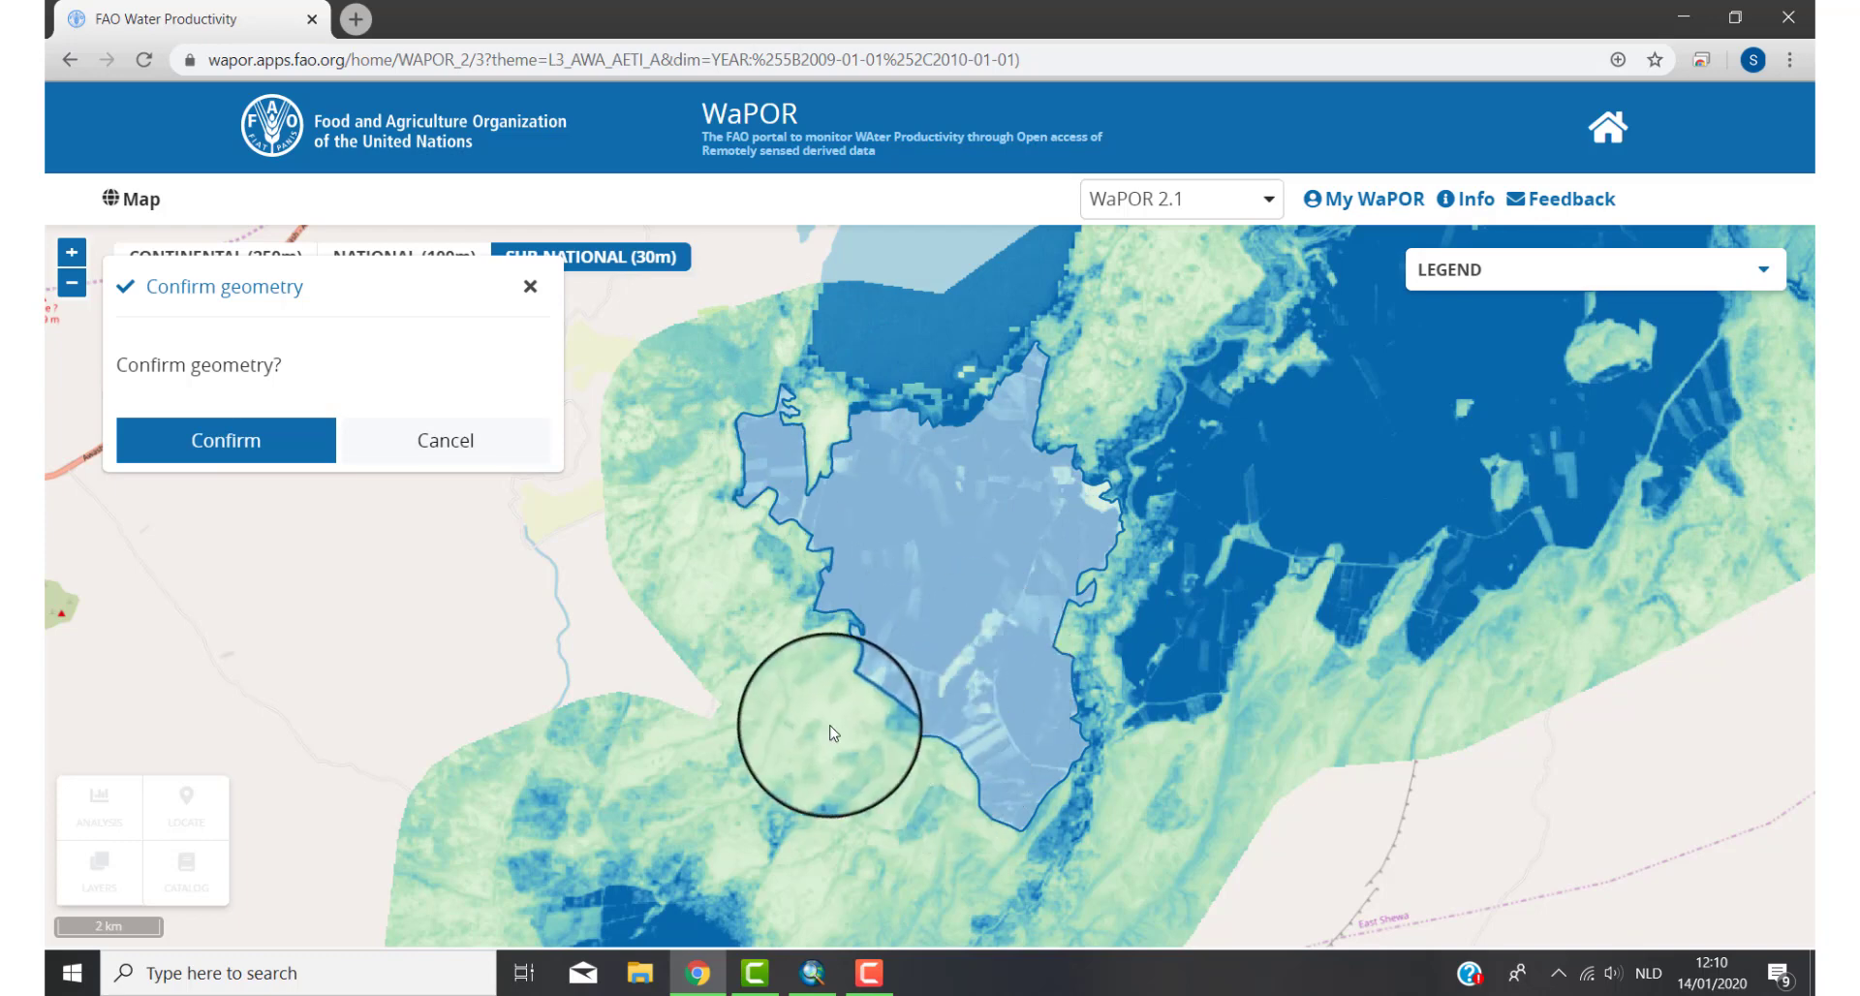
left_click(222, 458)
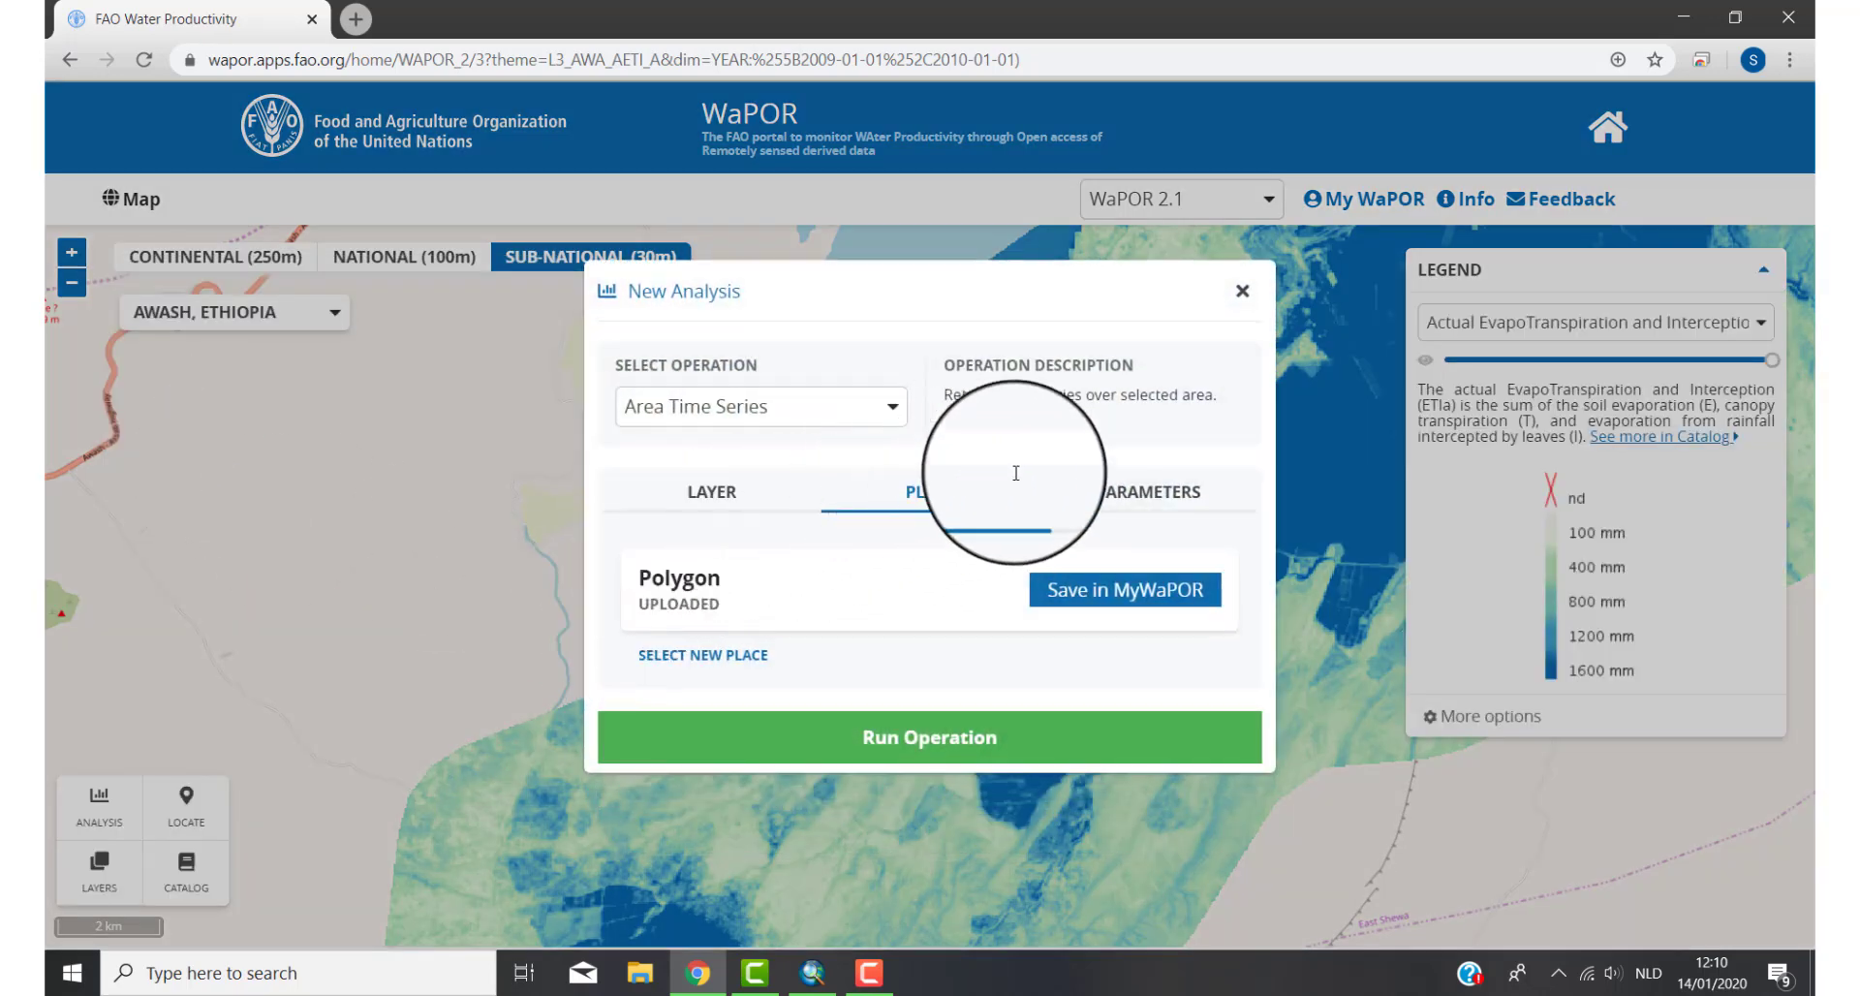
left_click(1178, 496)
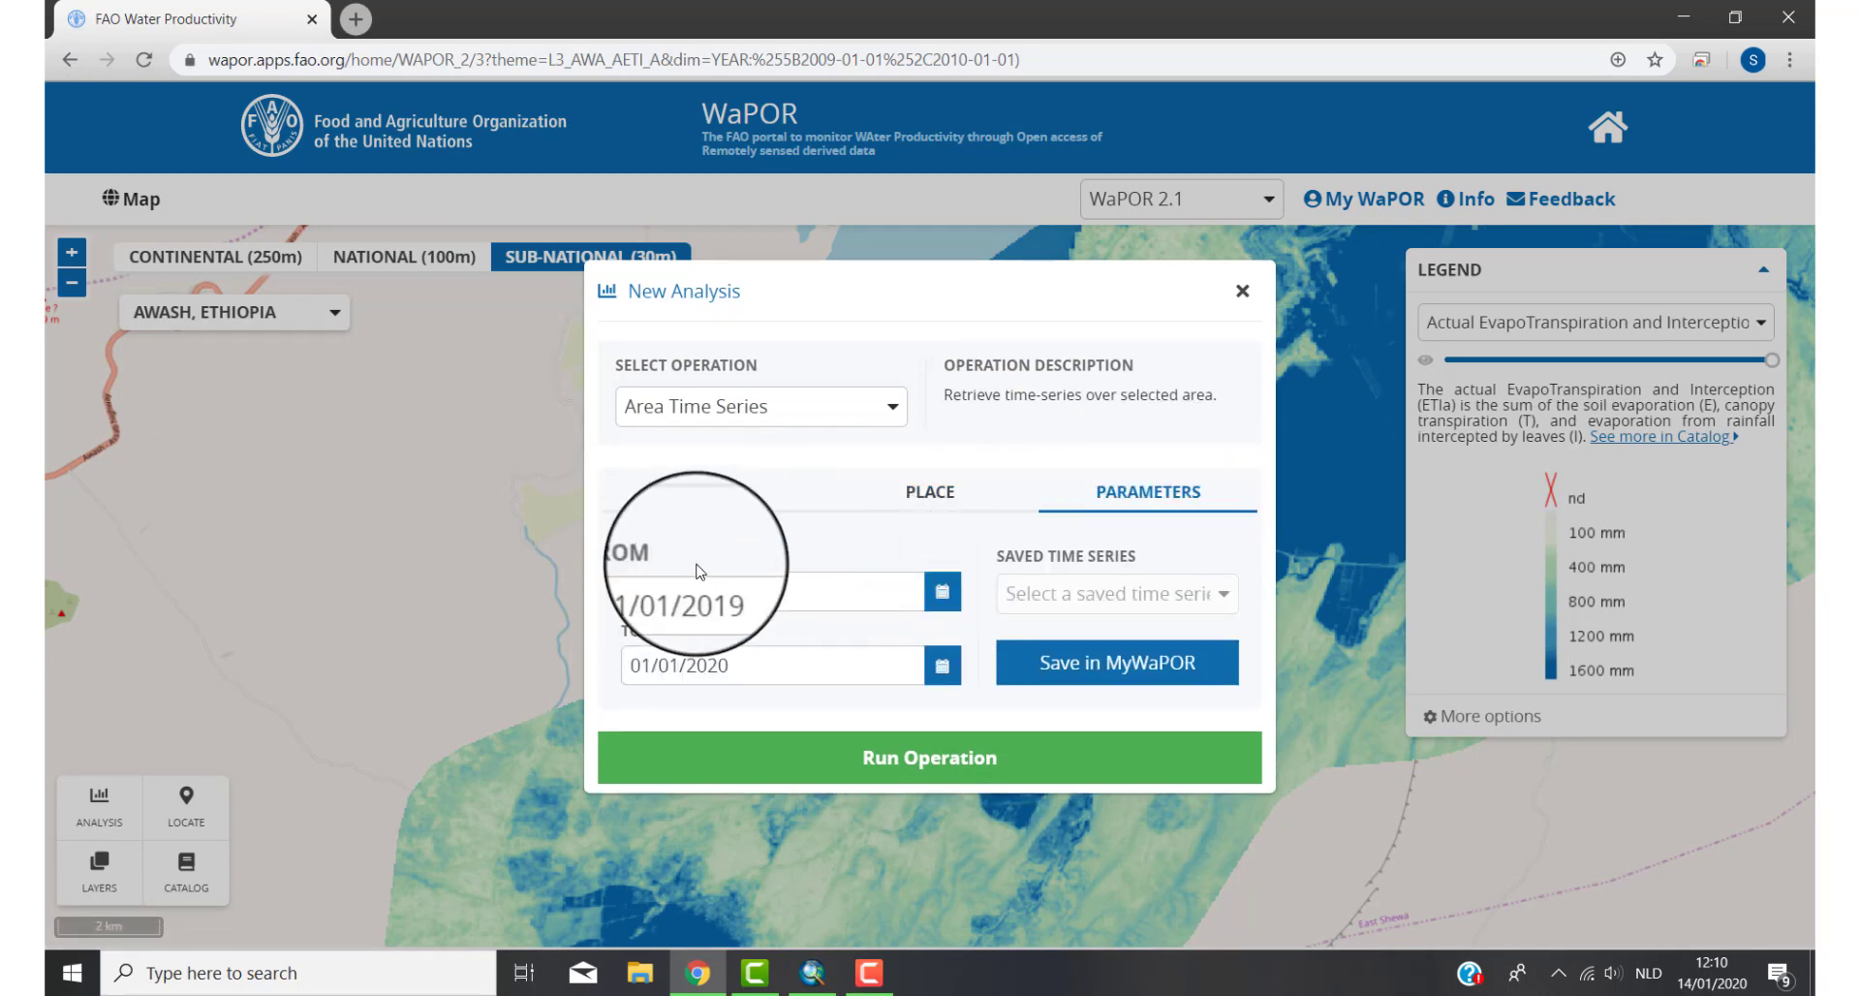
Step: Change the start date to 1 January 2009 and the end date to 31 December 2019
left_click(941, 593)
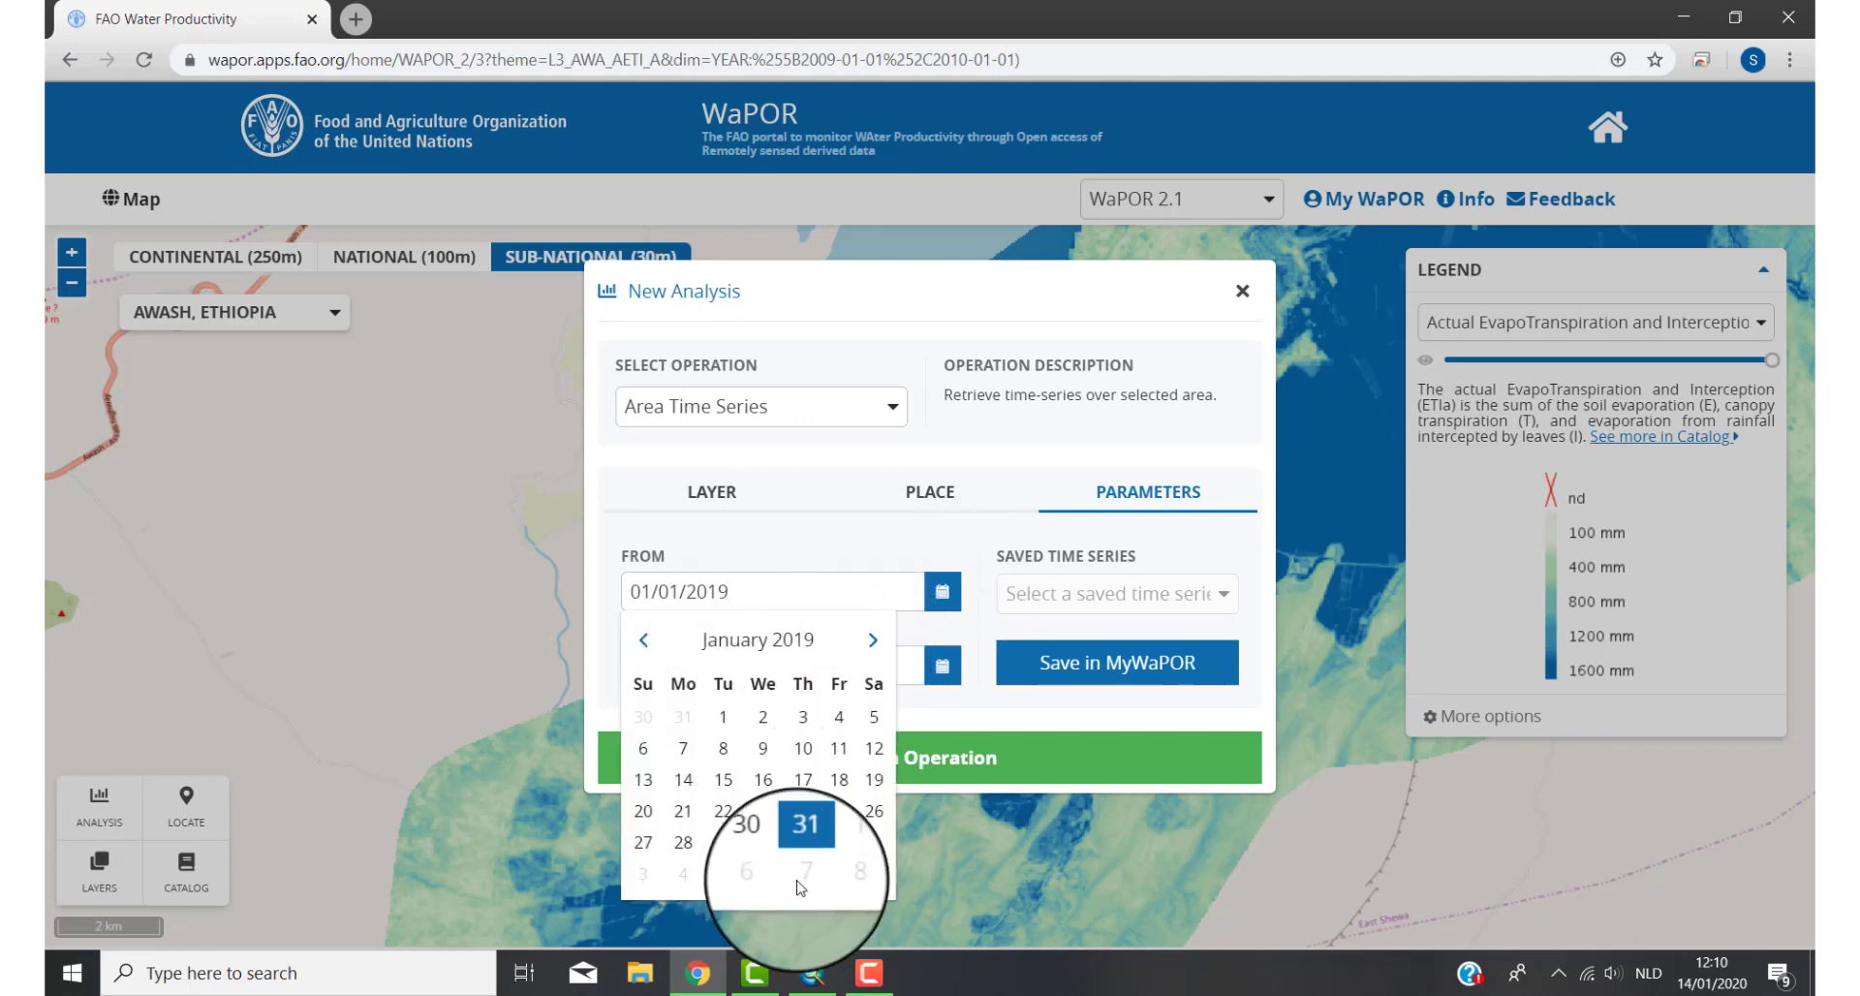
left_click(644, 640)
left_click(645, 641)
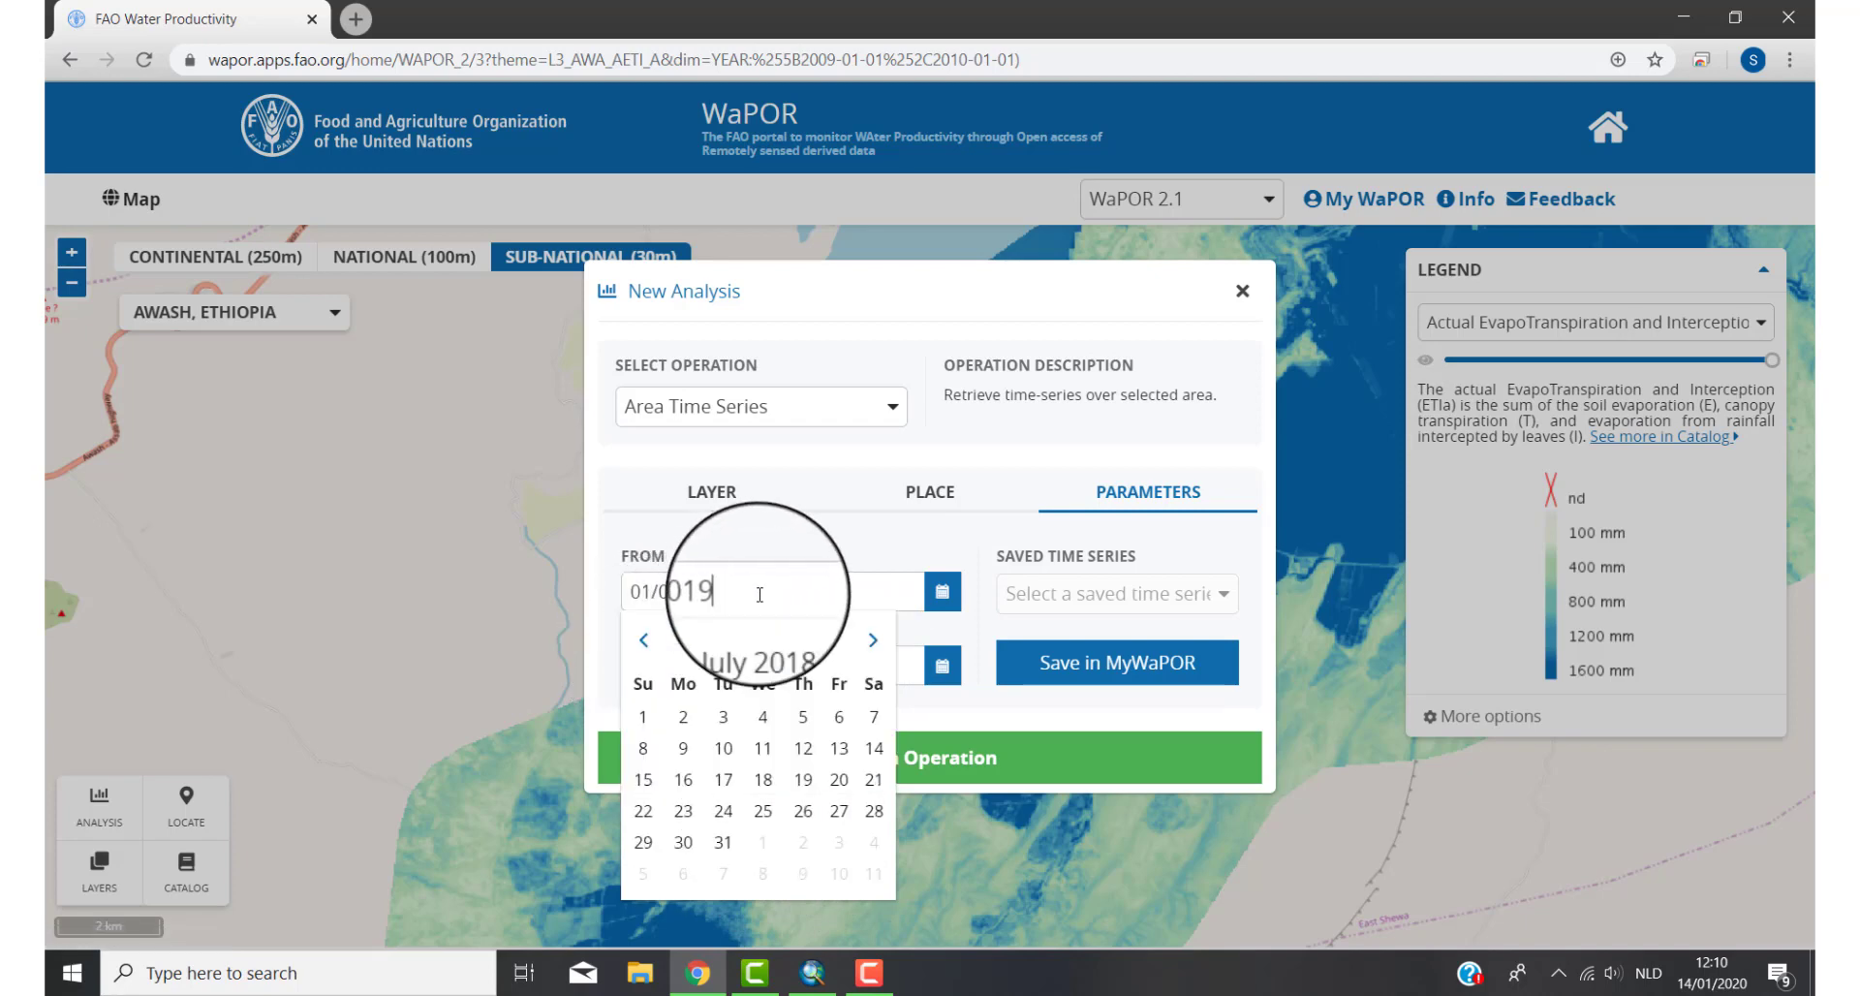
key("BackSpace")
key("BackSpace")
key("BackSpace")
key("BackSpace")
key("BackSpace")
key("BackSpace")
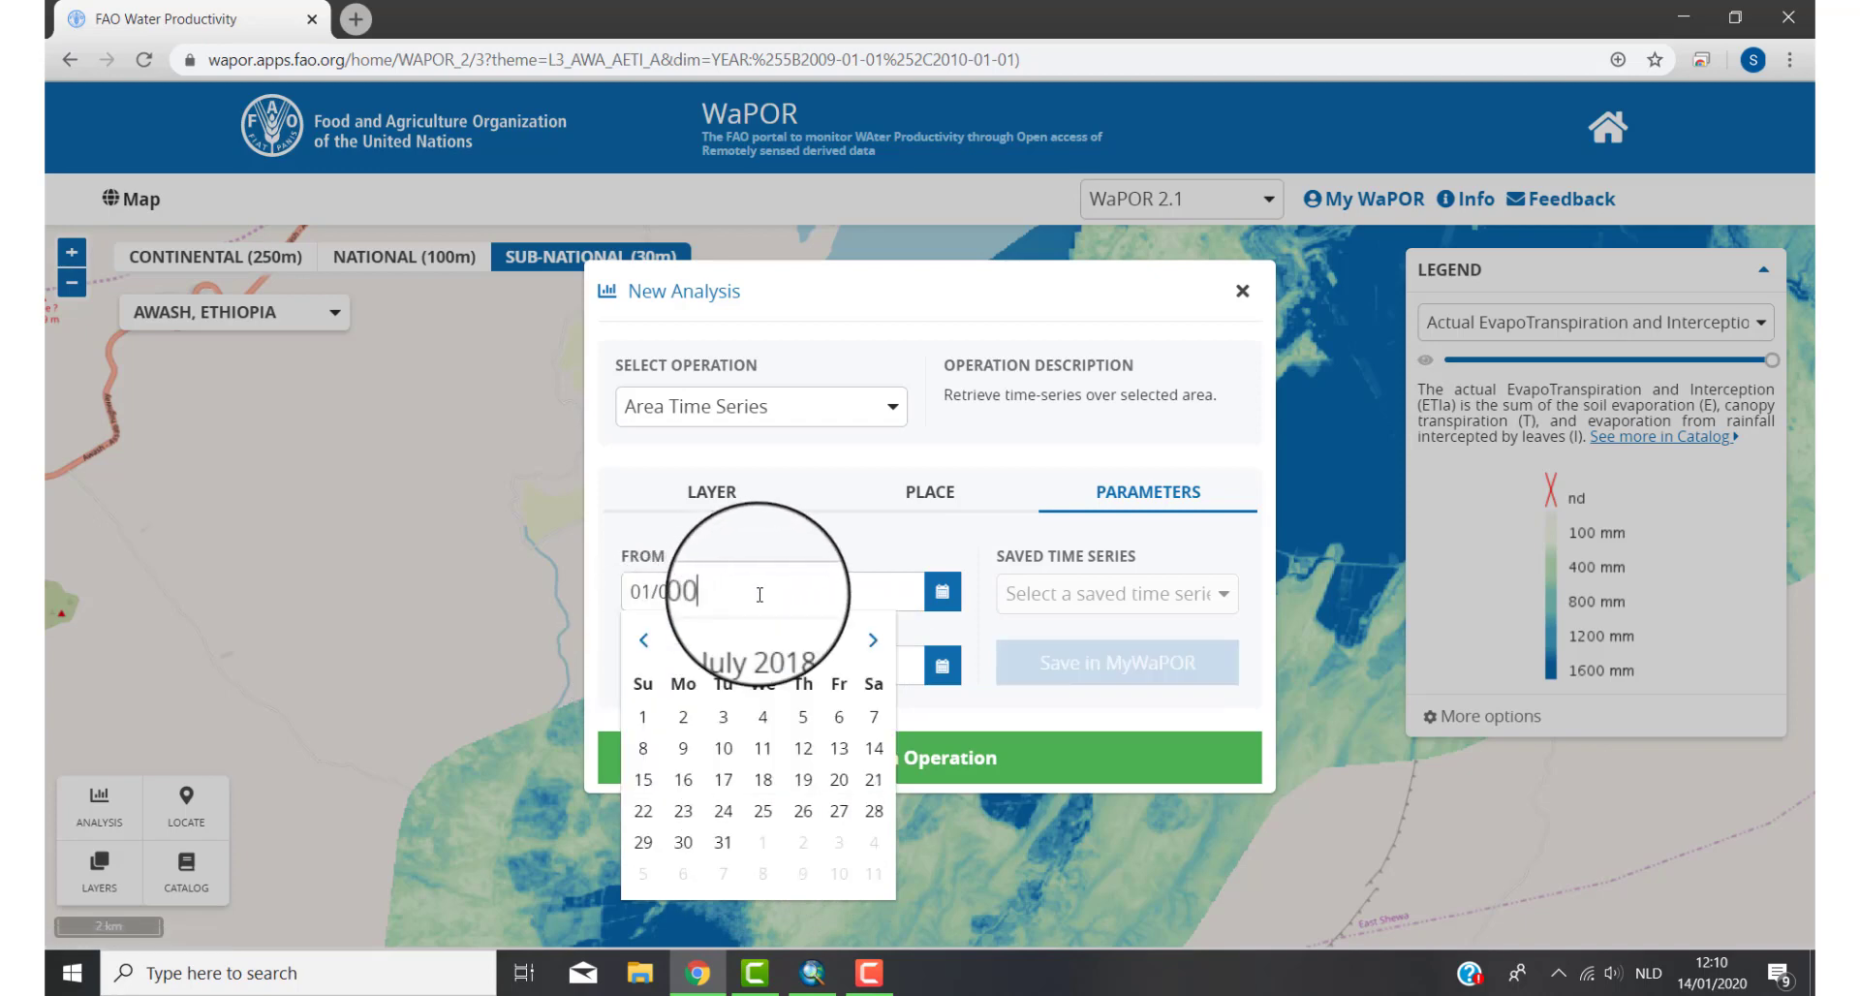
type("9")
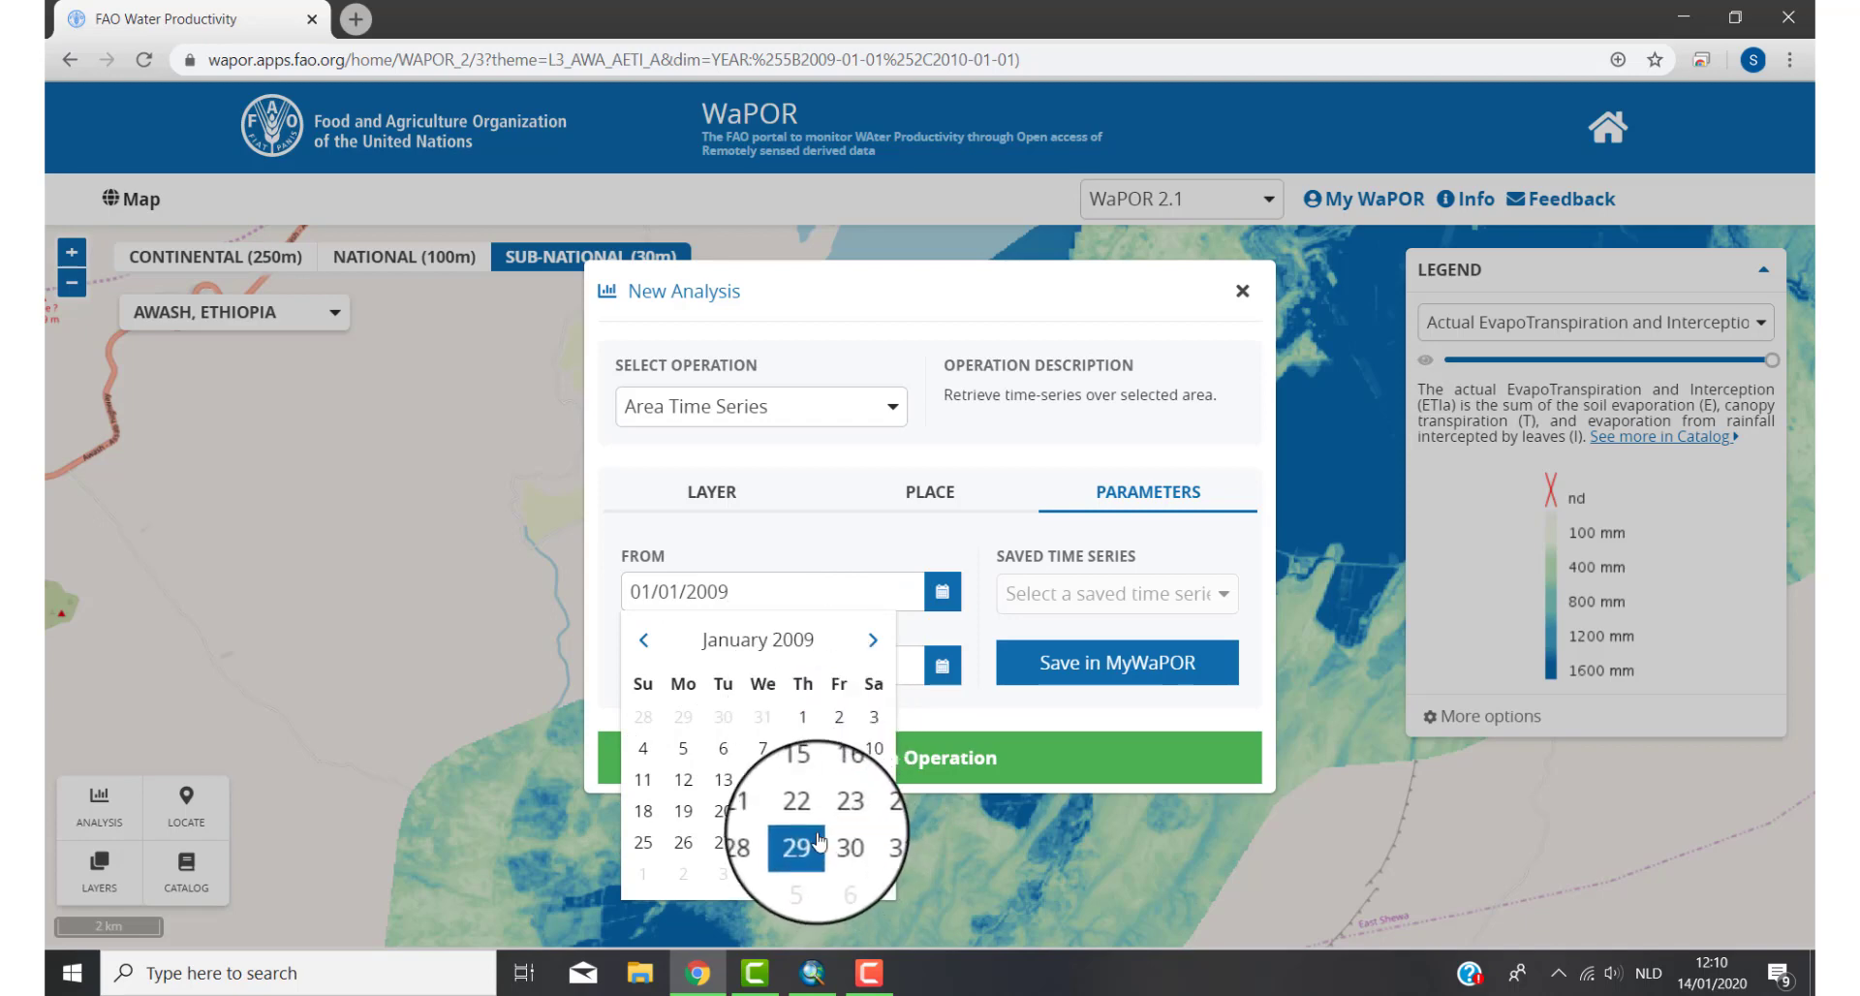
left_click(803, 722)
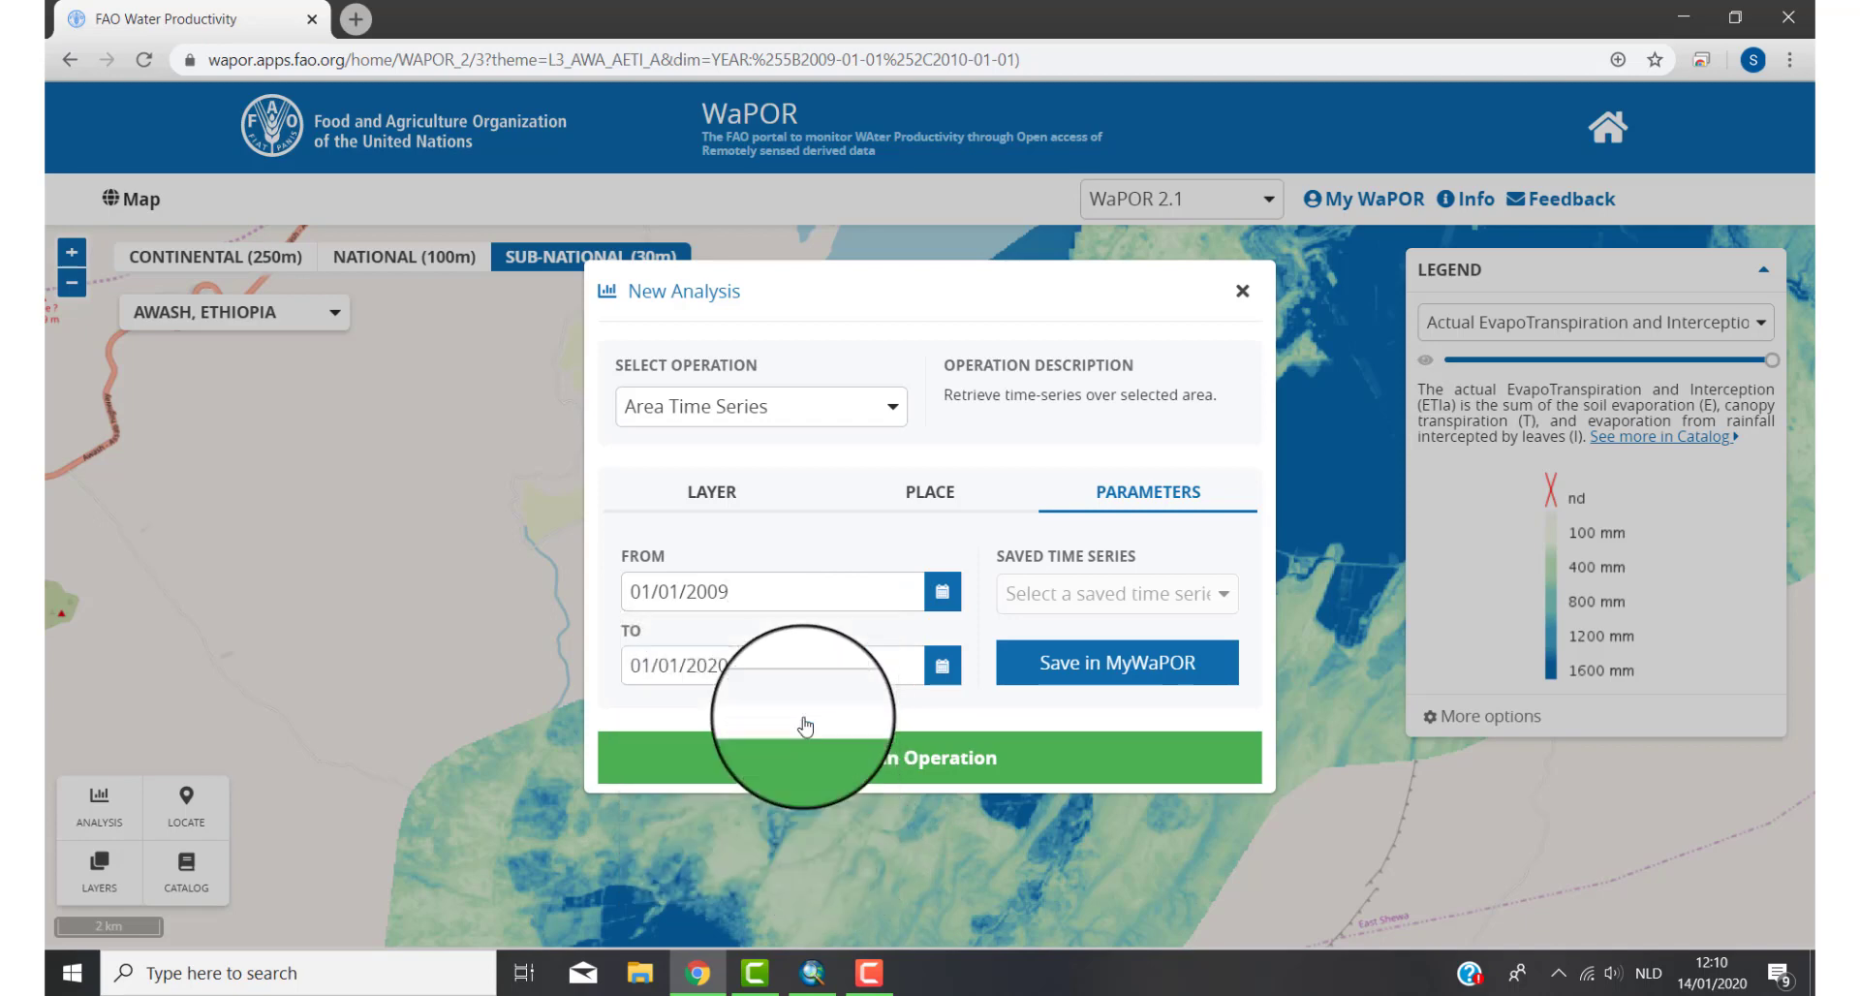
left_click(936, 666)
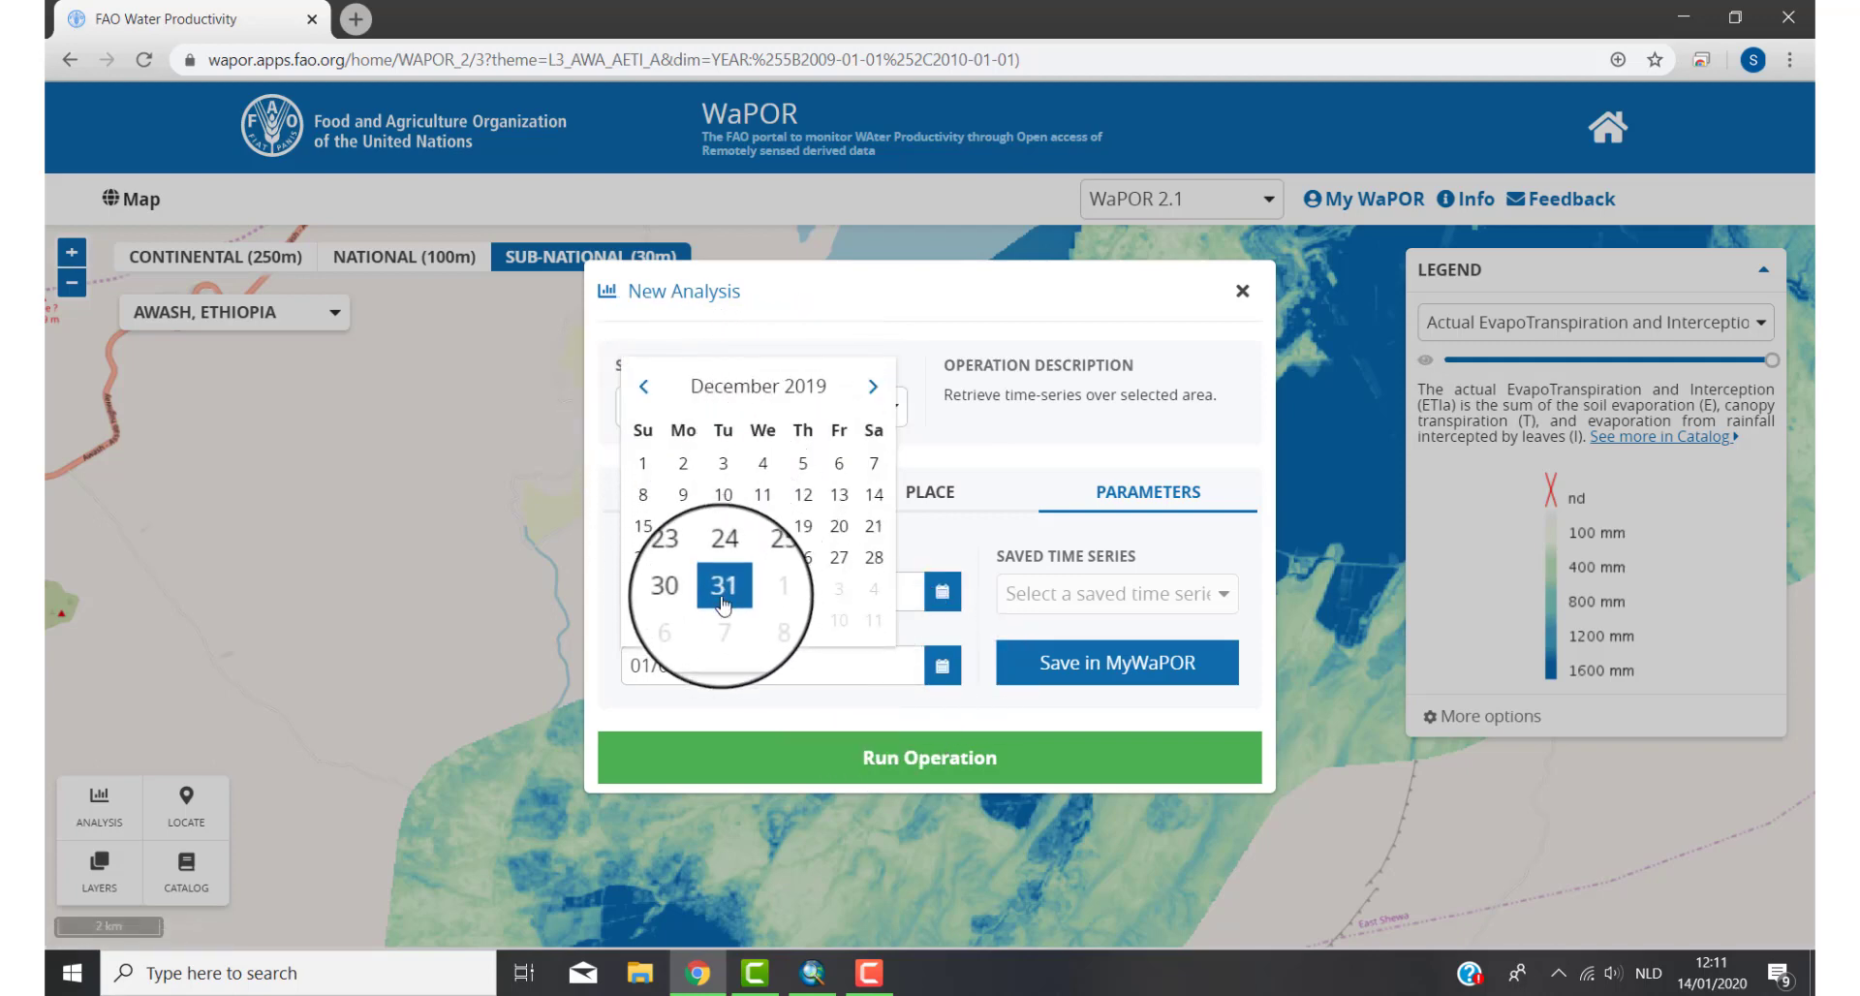
left_click(728, 593)
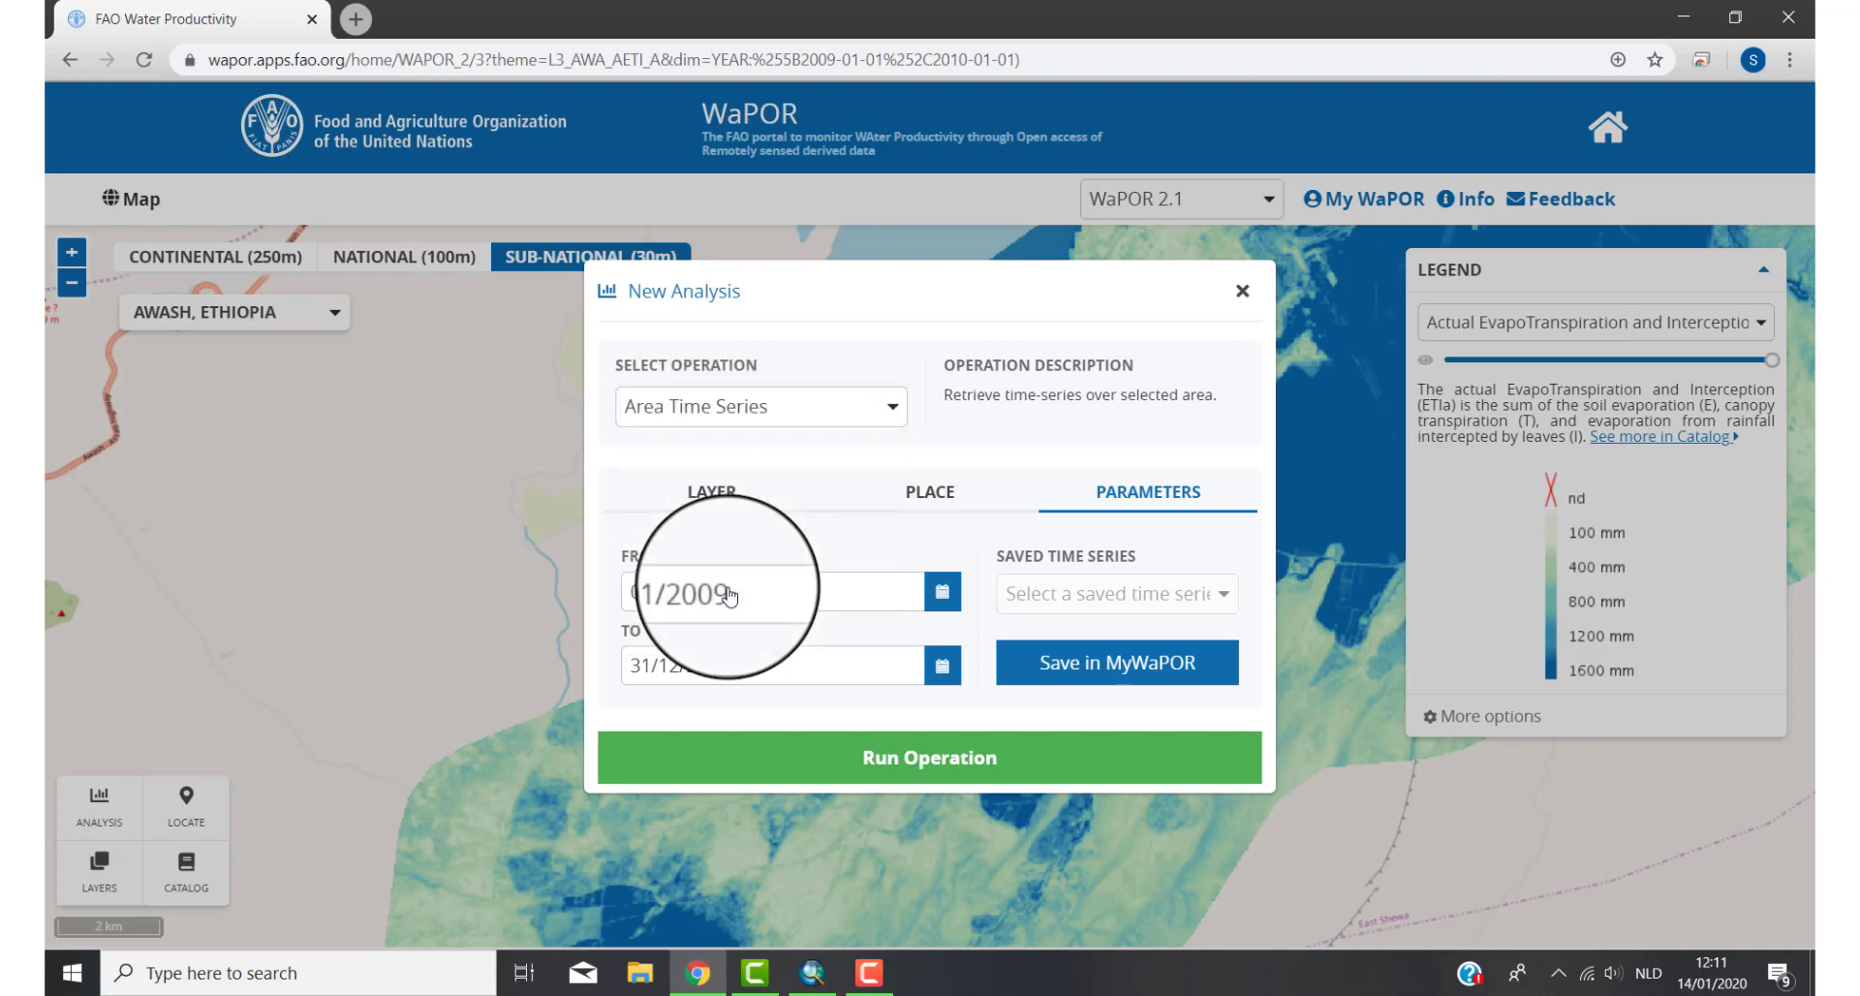
Step: Run the Area Time Series operation and open its completed 2009–2019 results chart
left_click(923, 763)
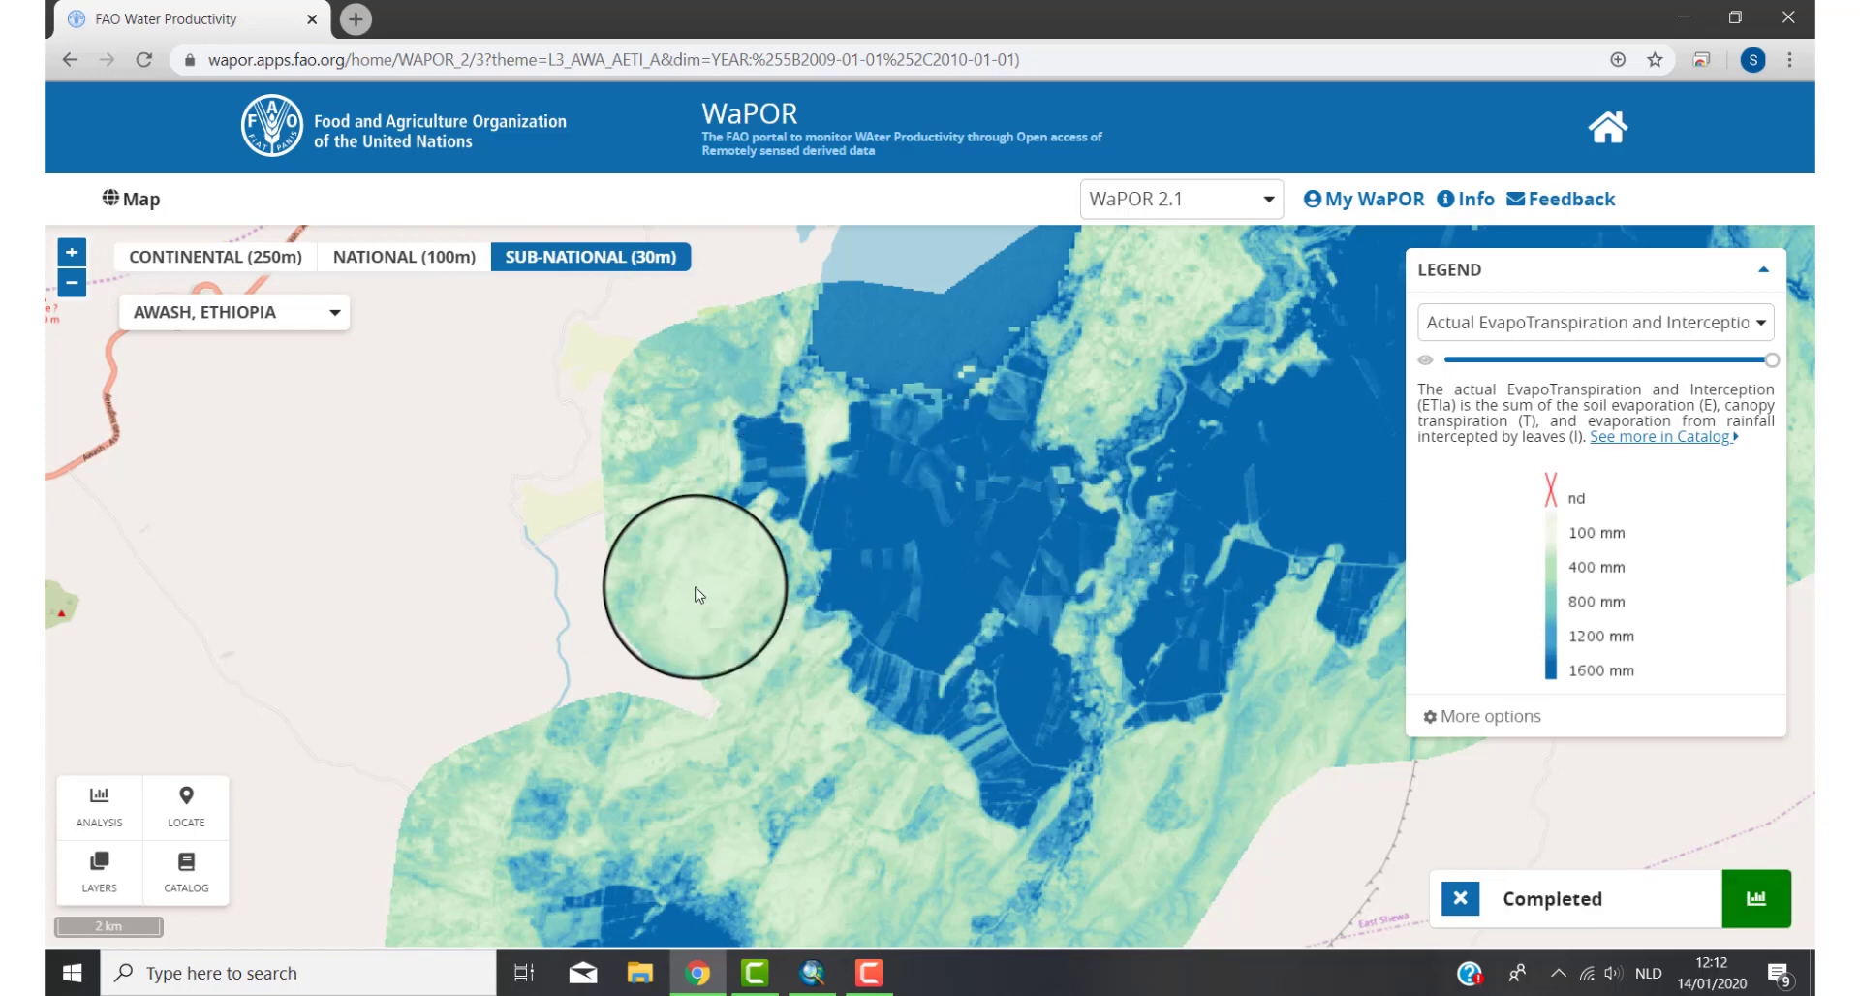
left_click(1753, 906)
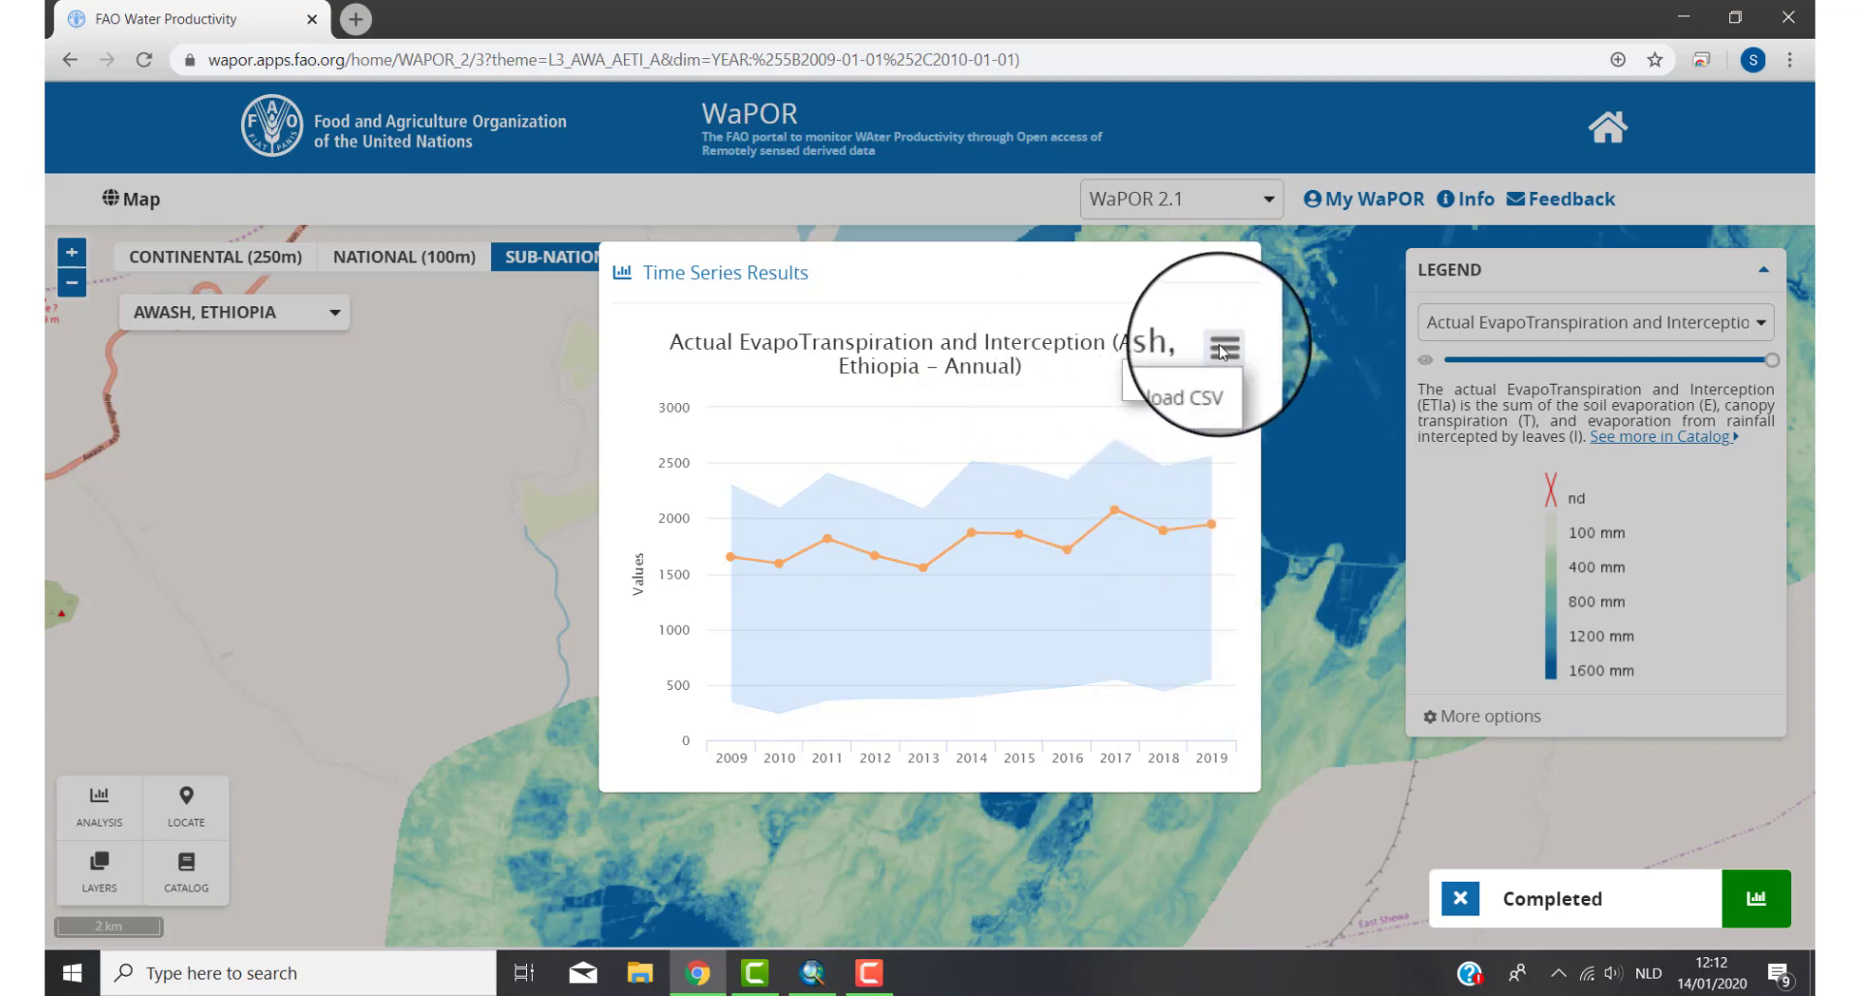
Step: Download the chart data as CSV and open the file in Excel
left_click(1182, 392)
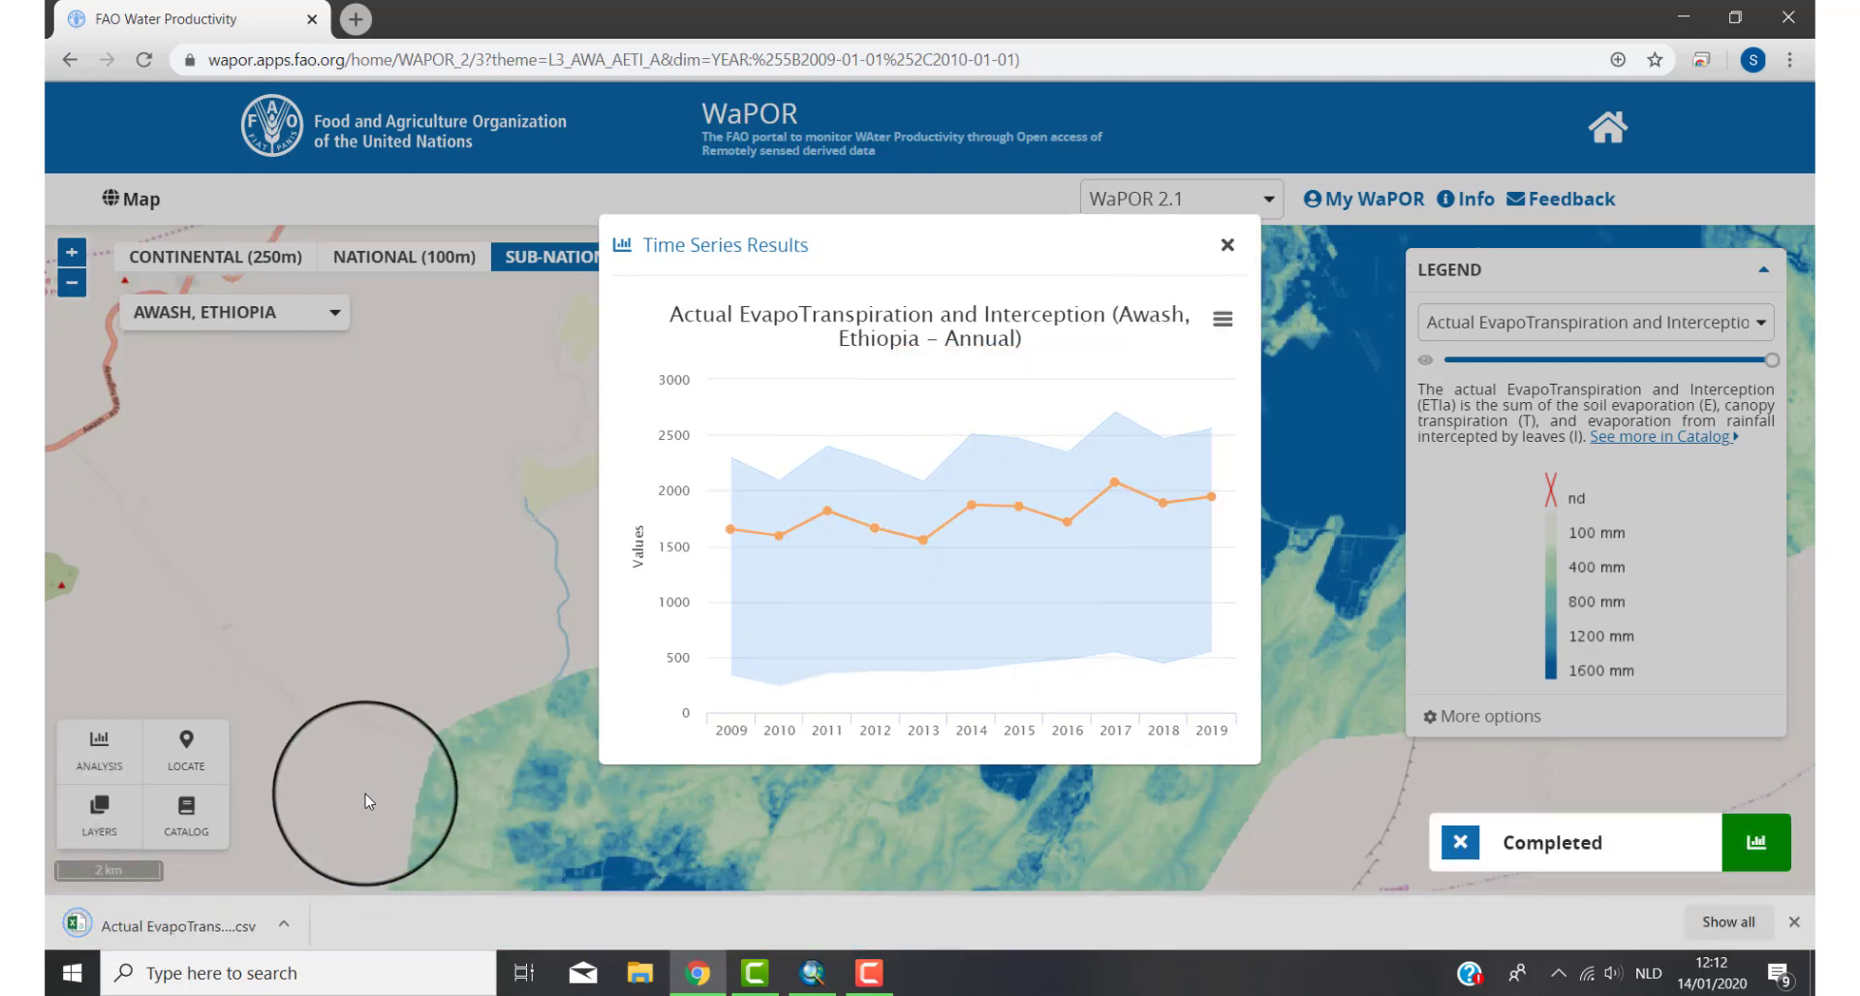
left_click(189, 916)
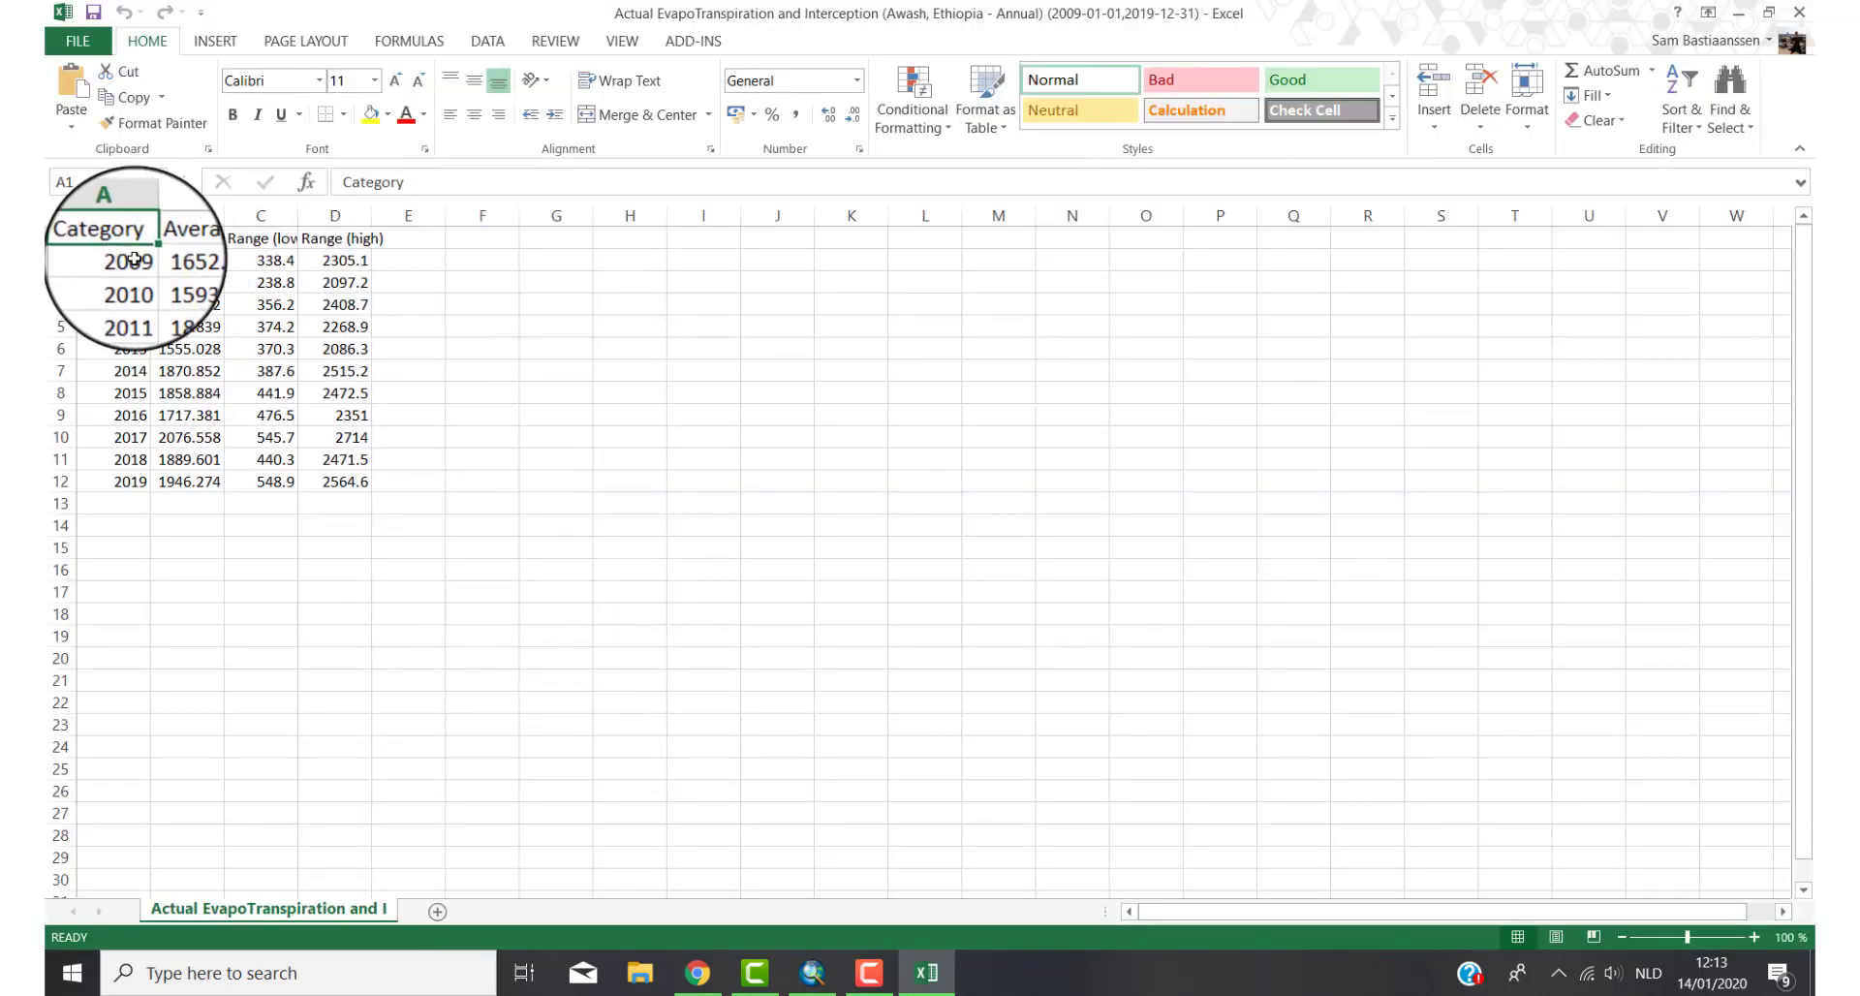
Step: Select the 2009–2019 years and Average values (1593.427–2076.558), then inspect the low/high range cells
left_click_drag(121, 259, 116, 481)
left_click_drag(179, 620, 220, 622)
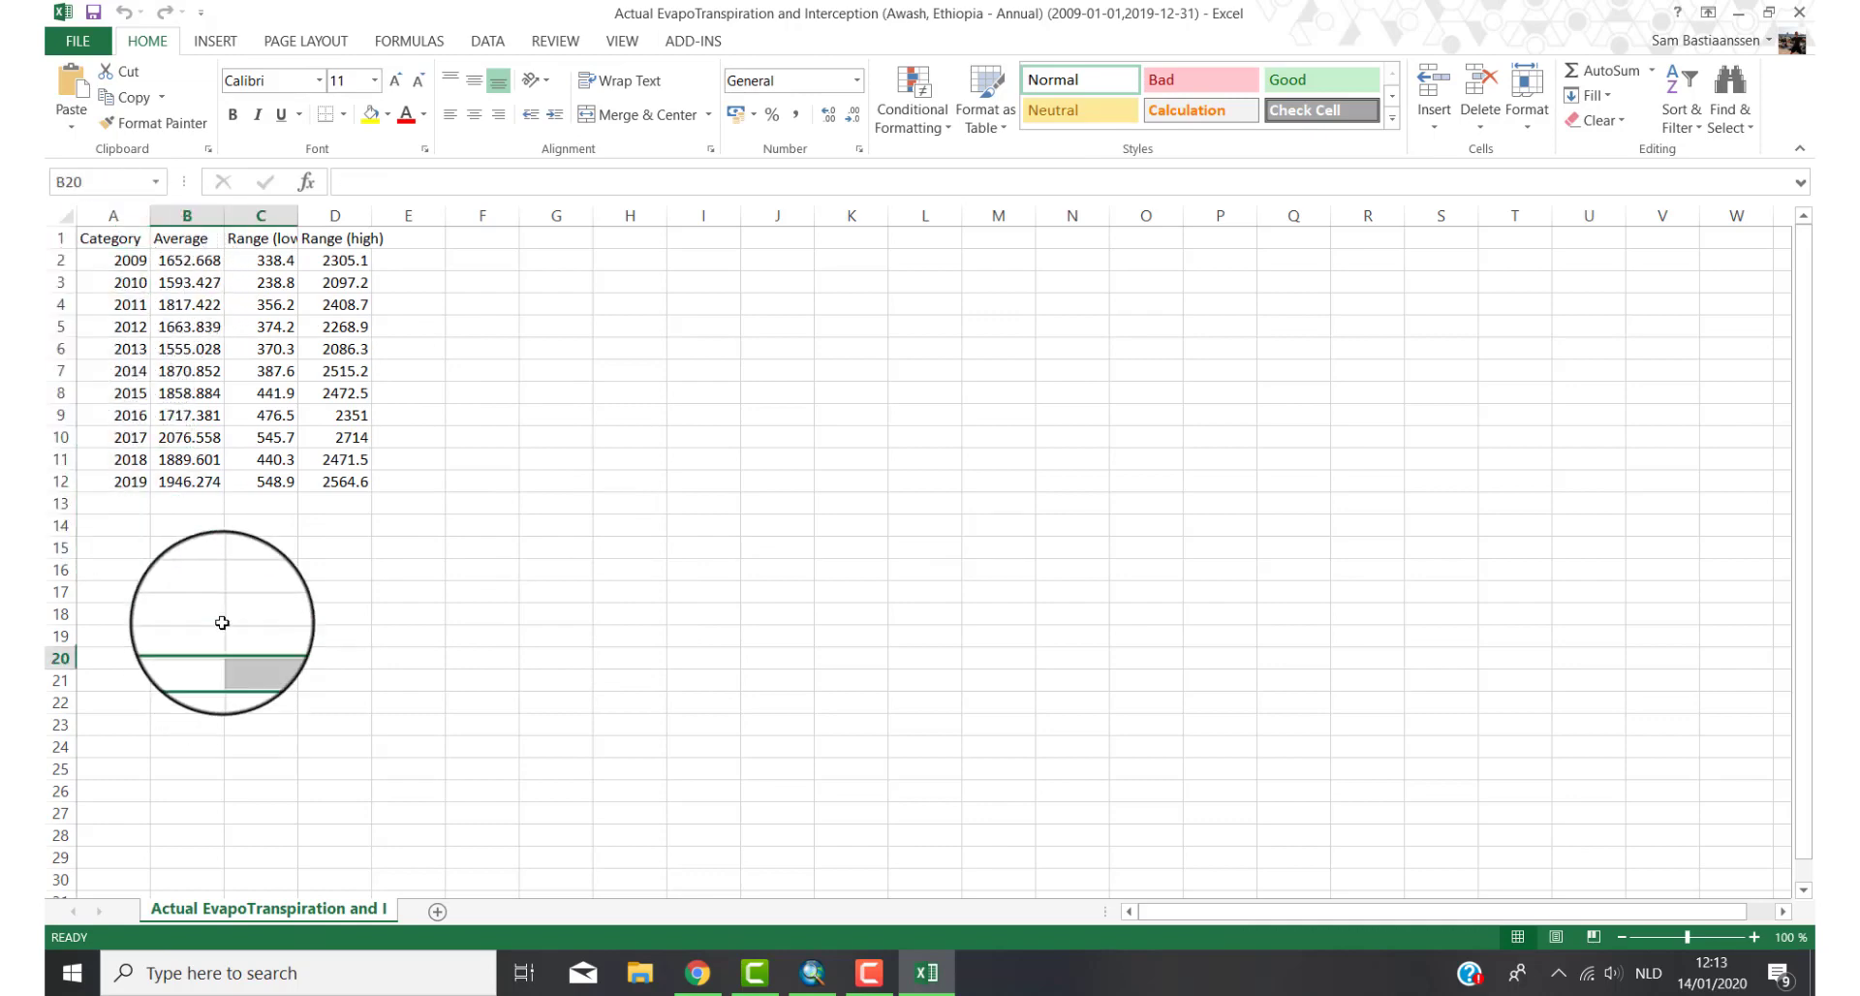
left_click(197, 267)
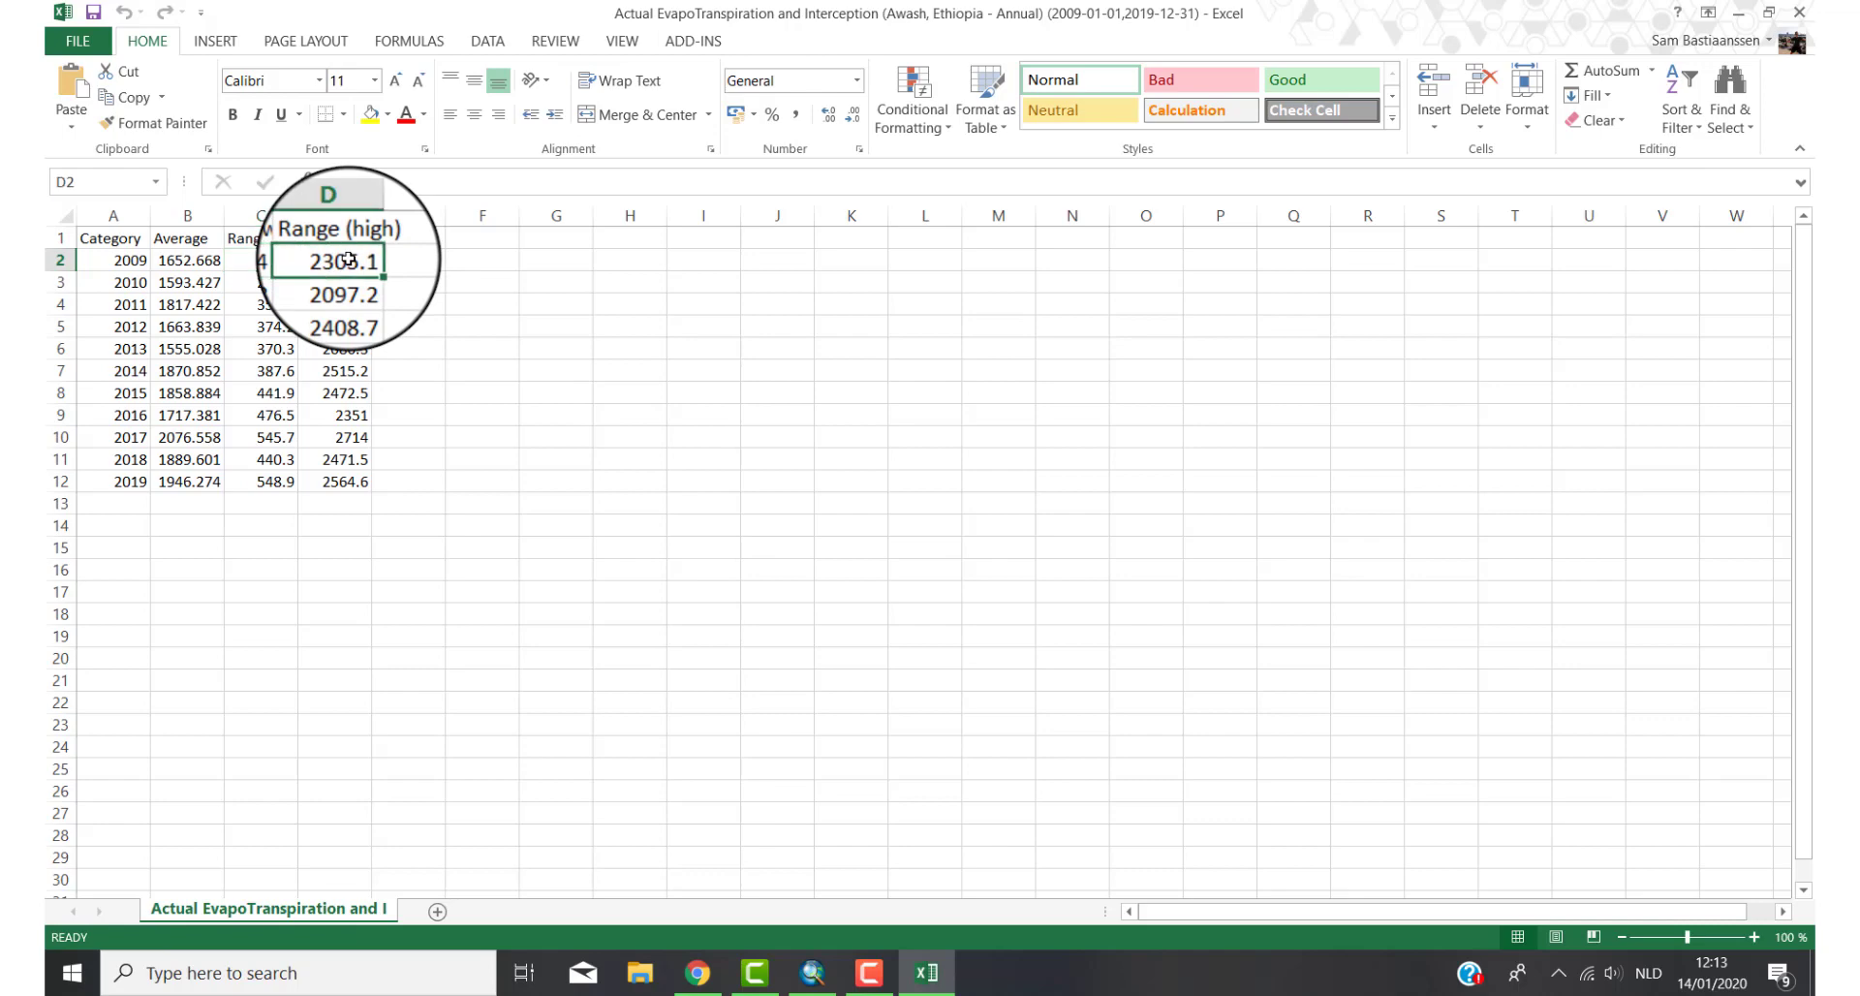
left_click(433, 472)
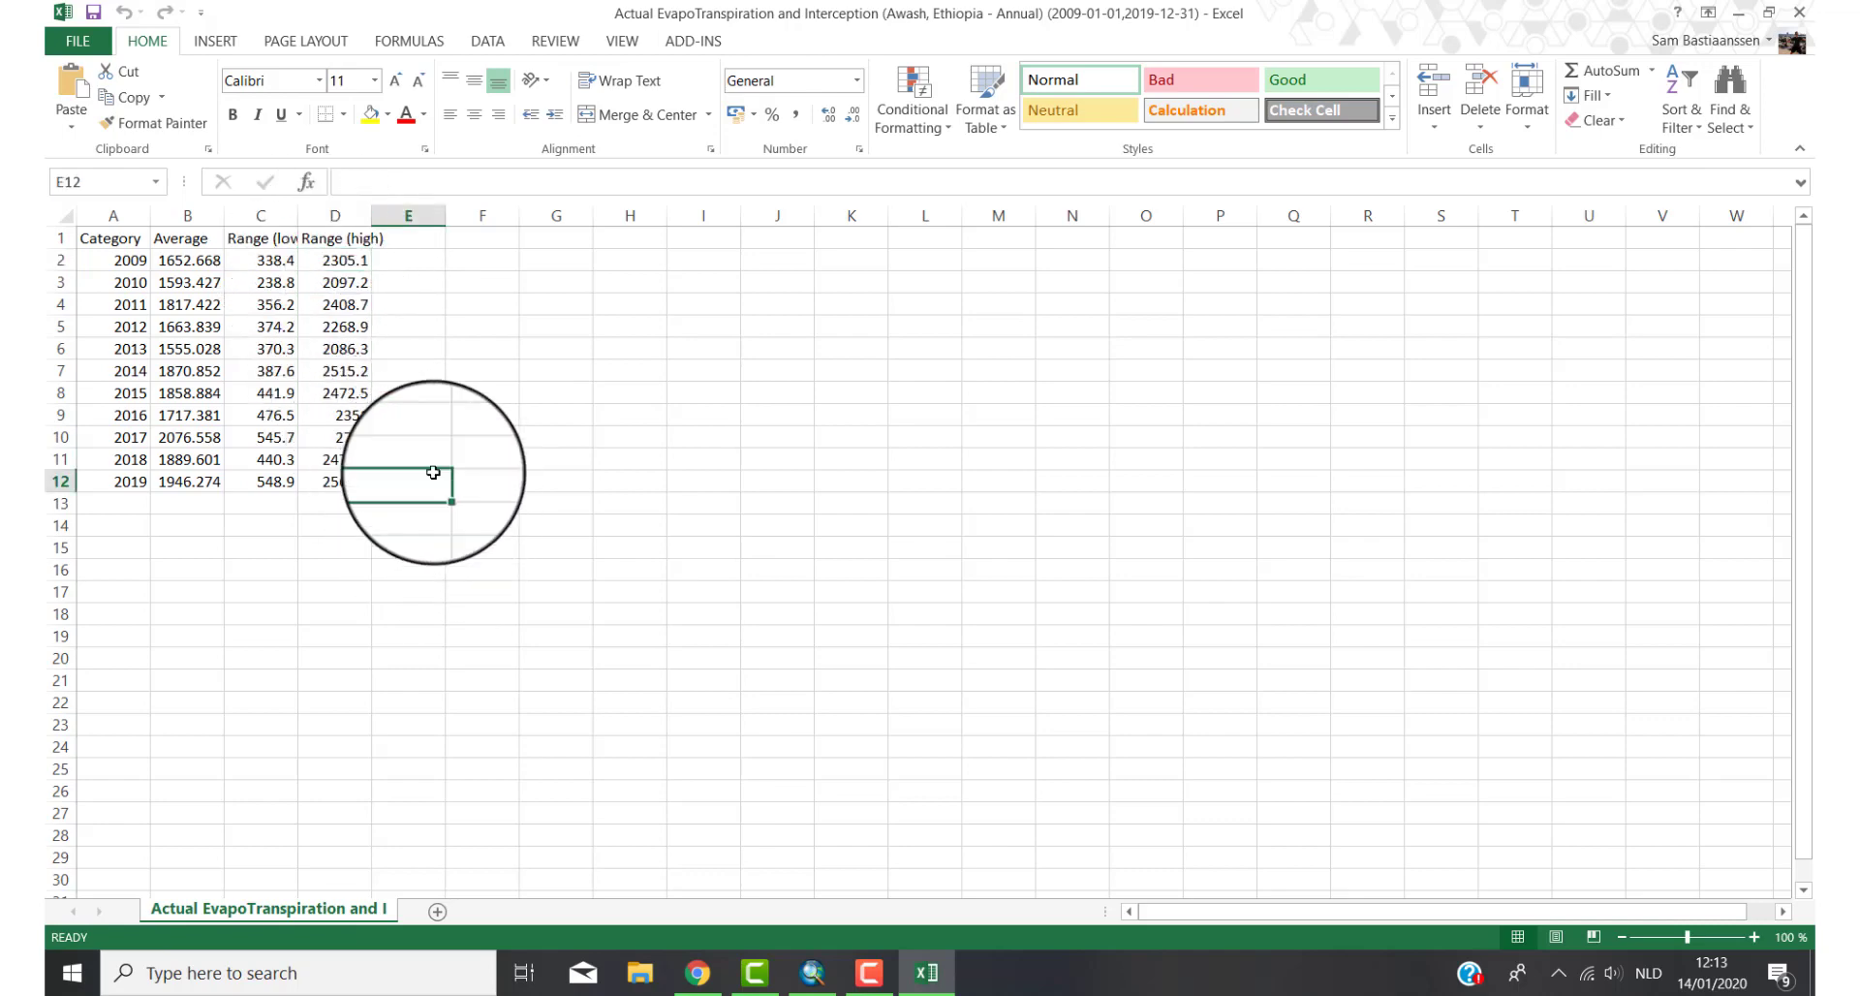
left_click(498, 478)
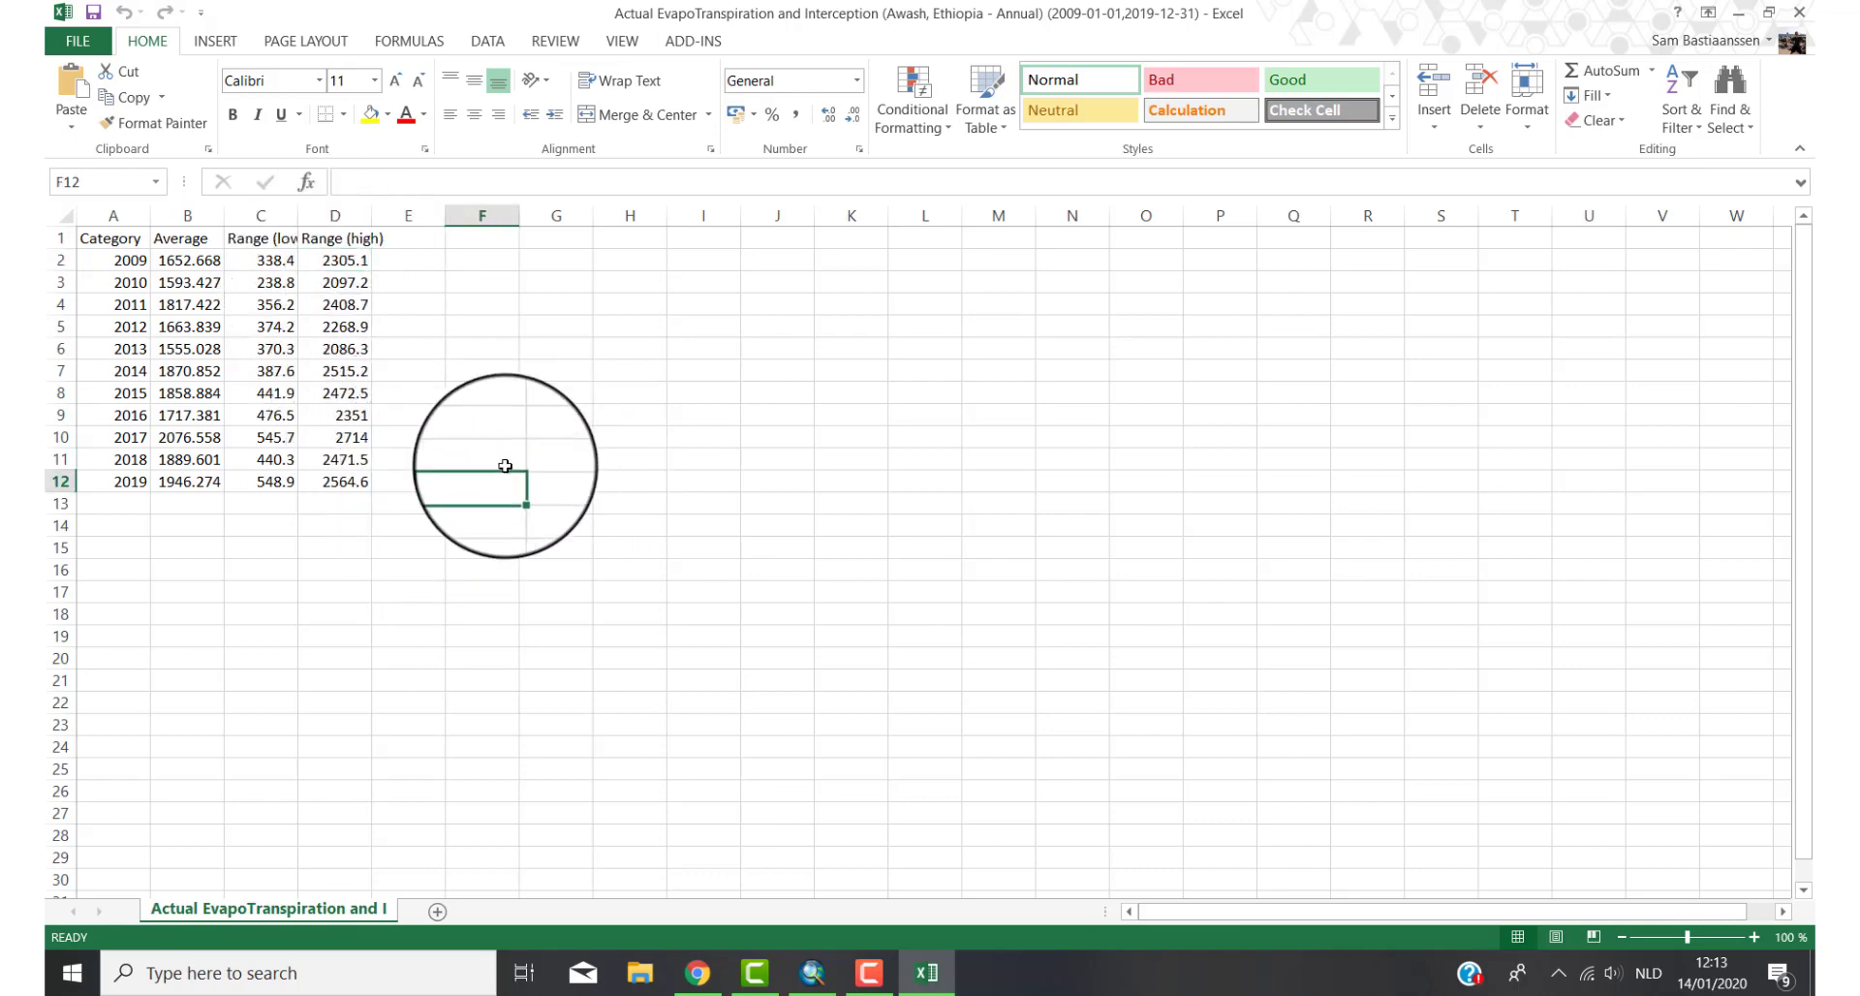
left_click(489, 457)
left_click(566, 458)
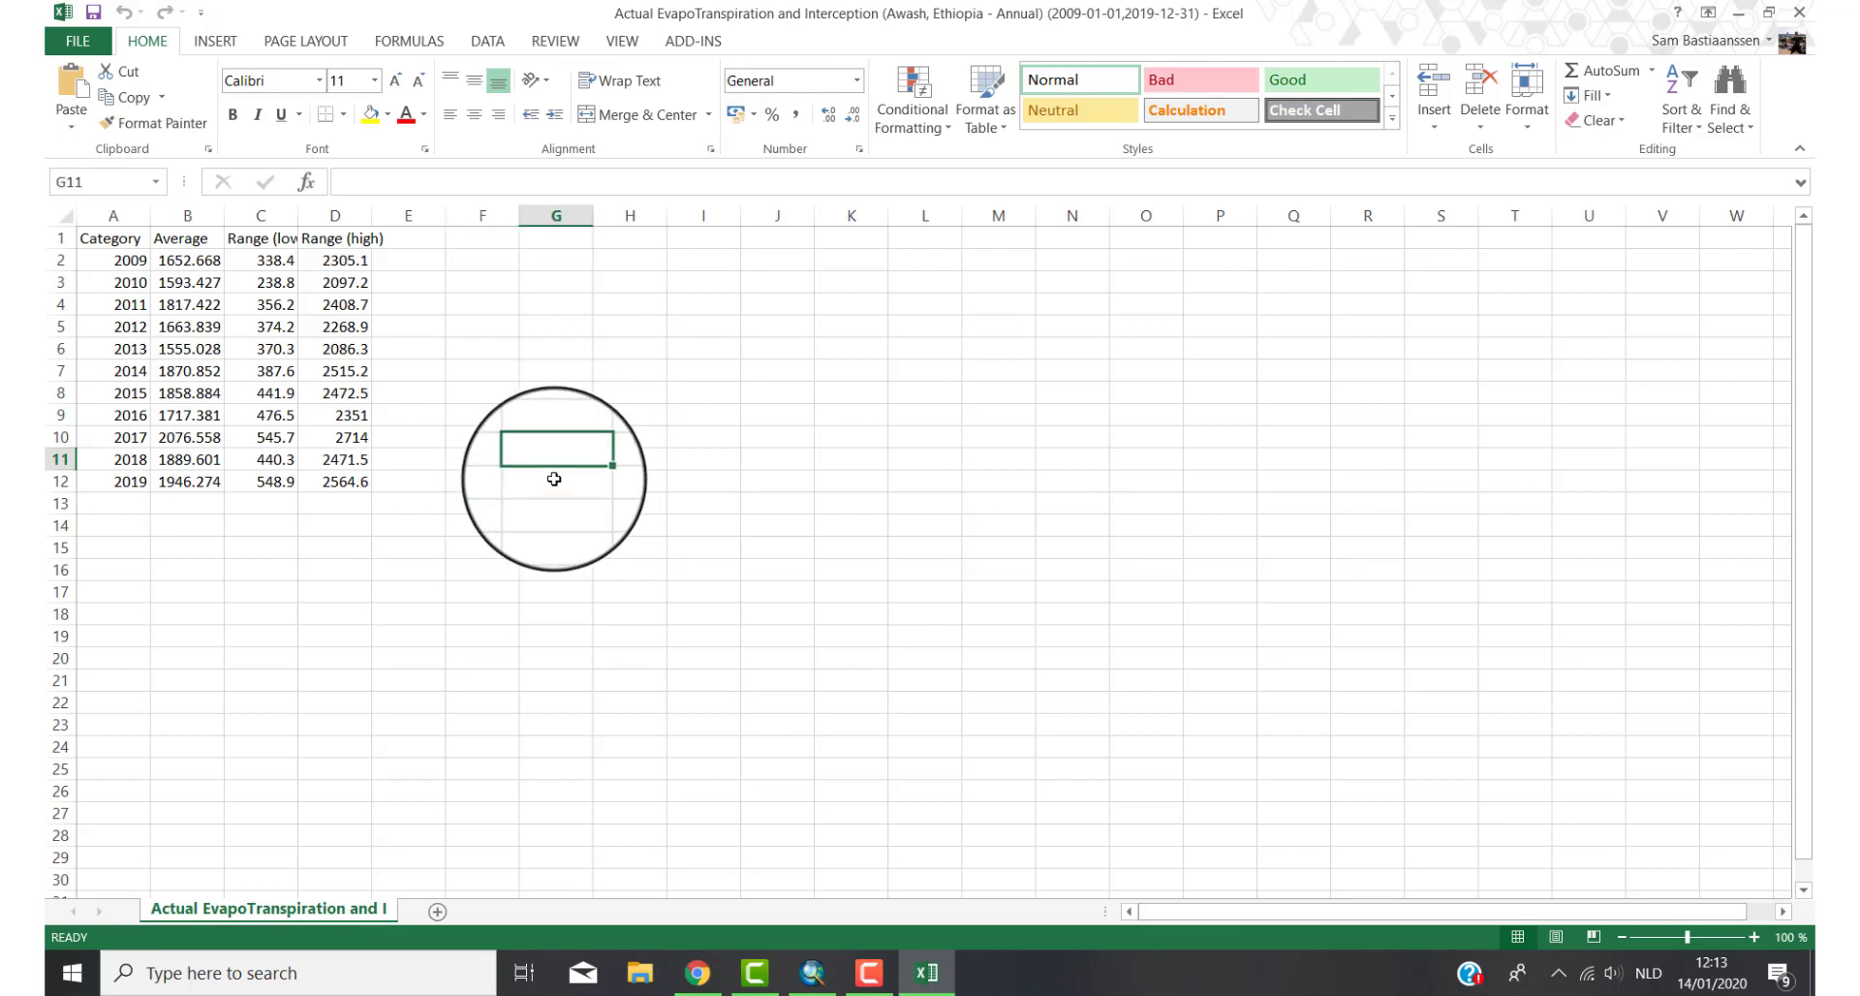